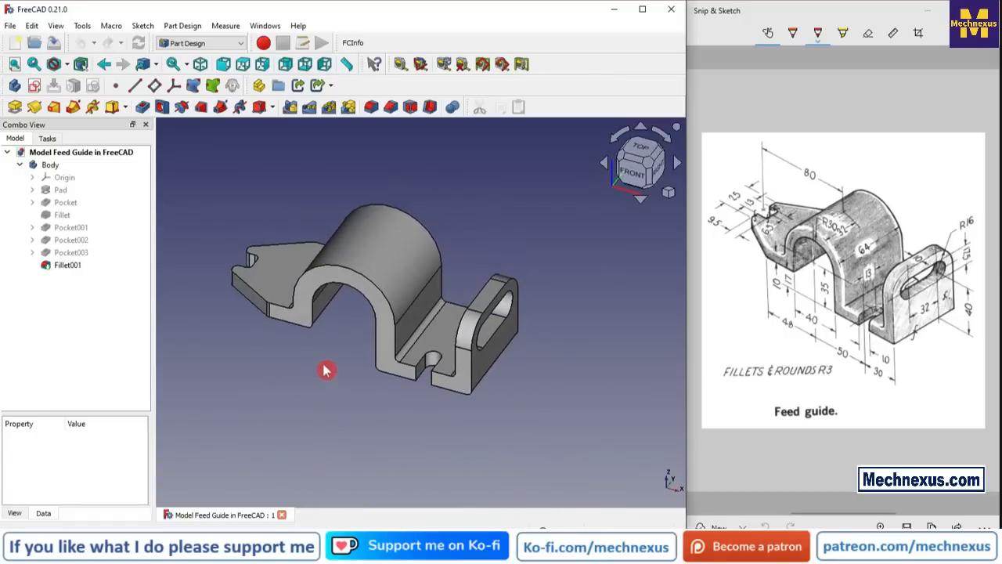
Highlight the course title "Complete FreeCAD Course : From Zero to Expert !" on the Ko-fi product page.
{"action": "left_click", "coordinate": [286, 517]}
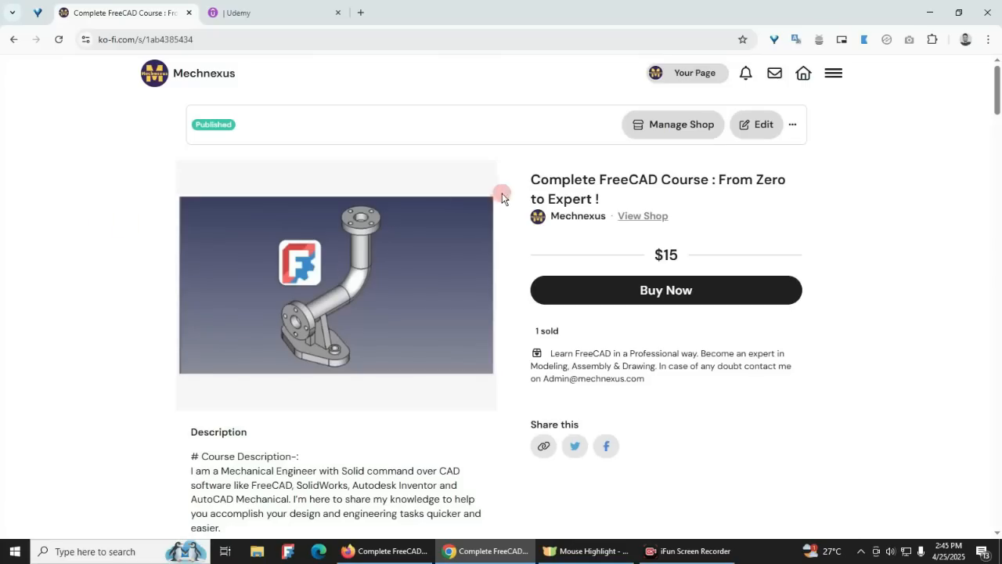
{"action": "left_click_drag", "start_coordinate": [531, 182], "coordinate": [789, 199]}
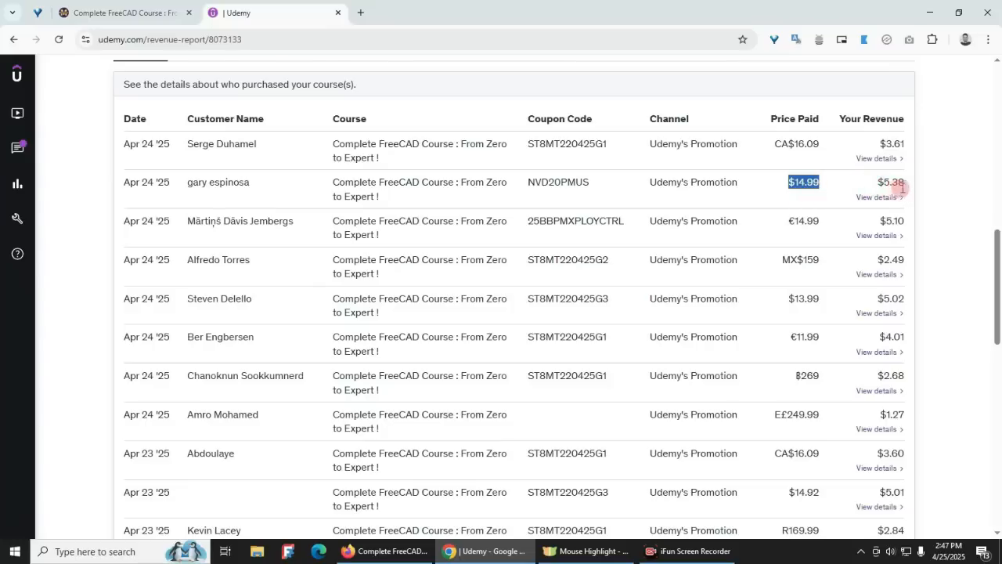
Switch to the Udemy course page in Firefox and view its title, rating and price header.
{"action": "left_click", "coordinate": [389, 552]}
{"action": "scroll", "coordinate": [443, 365], "scroll_direction": "up", "scroll_amount": 6}
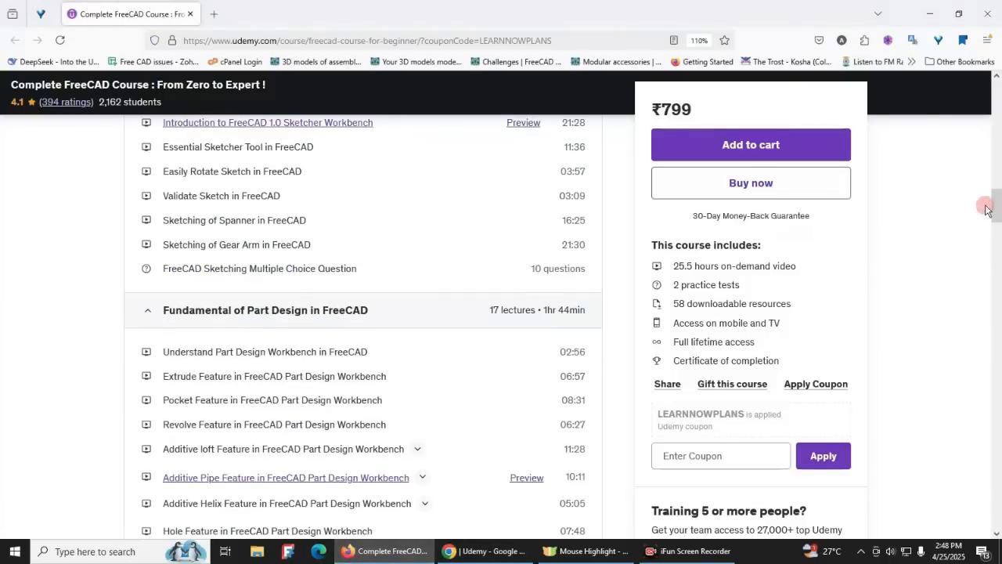
{"action": "left_click_drag", "start_coordinate": [997, 206], "coordinate": [996, 73]}
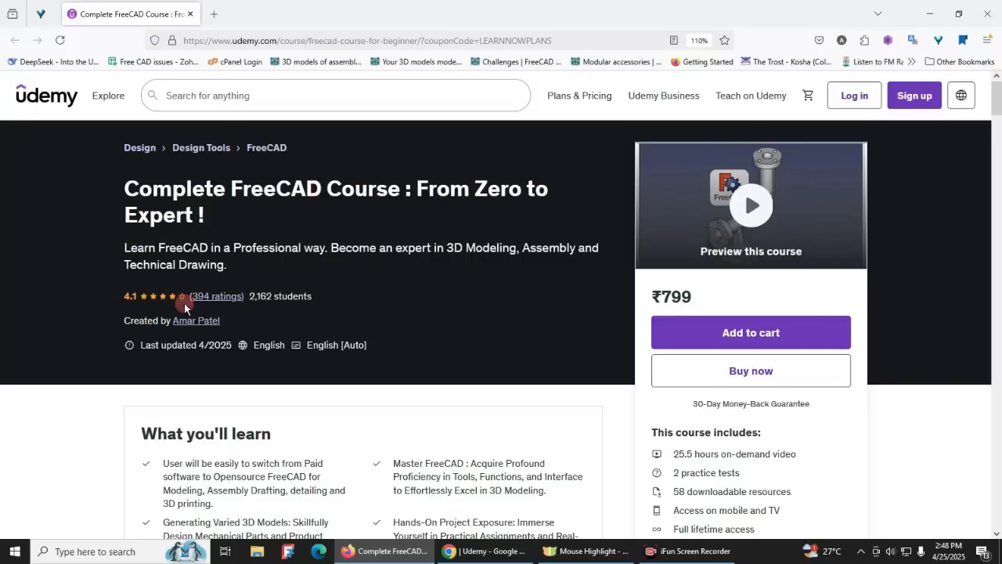
Examine the Udemy course content list and expand the Miscellaneous Part Modeling in FreeCAD (All Workbenches) section.
{"action": "scroll", "coordinate": [510, 310], "scroll_direction": "down", "scroll_amount": 7}
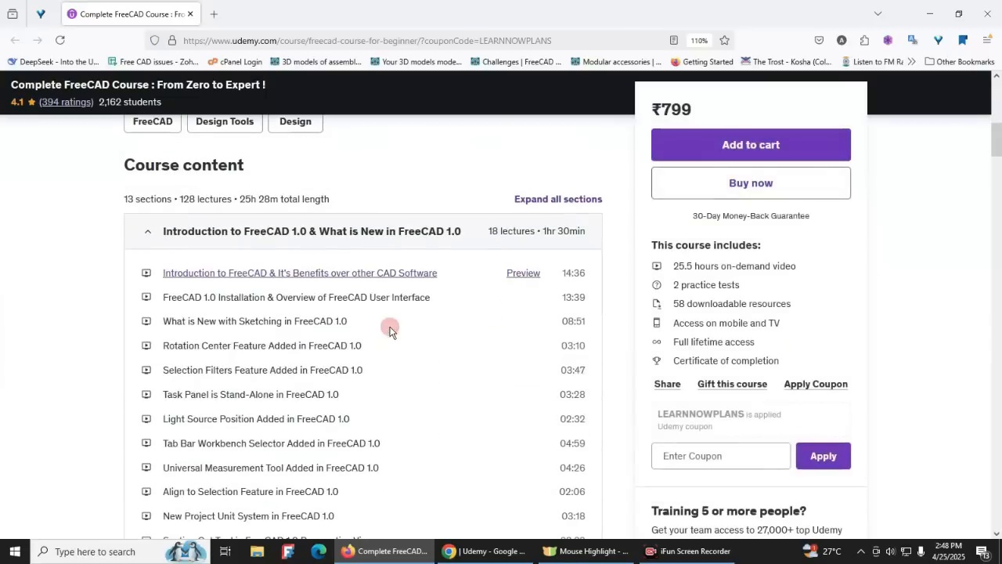
{"action": "scroll", "coordinate": [252, 251], "scroll_direction": "down", "scroll_amount": 3}
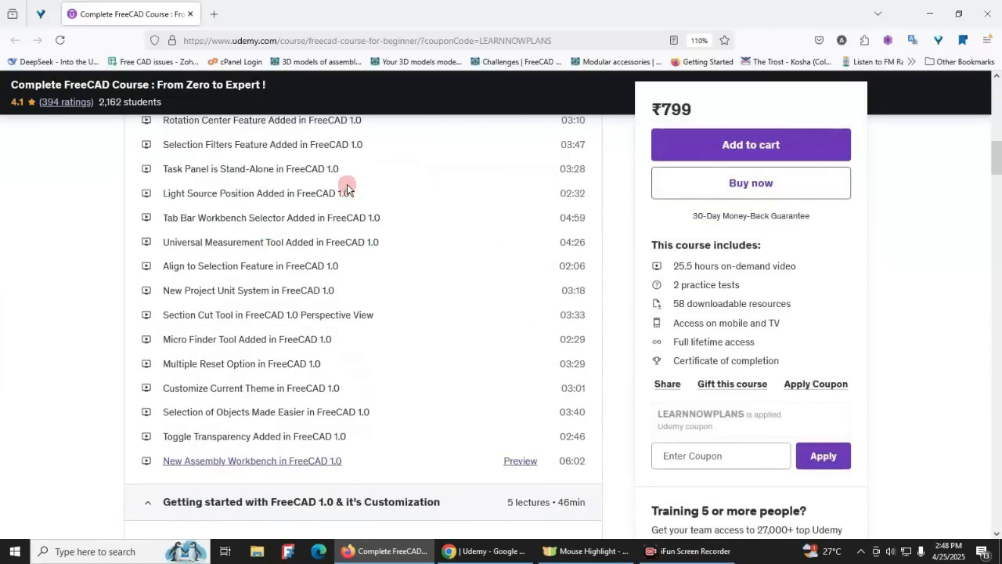
{"action": "scroll", "coordinate": [281, 381], "scroll_direction": "down", "scroll_amount": 3}
{"action": "scroll", "coordinate": [282, 381], "scroll_direction": "down", "scroll_amount": 10}
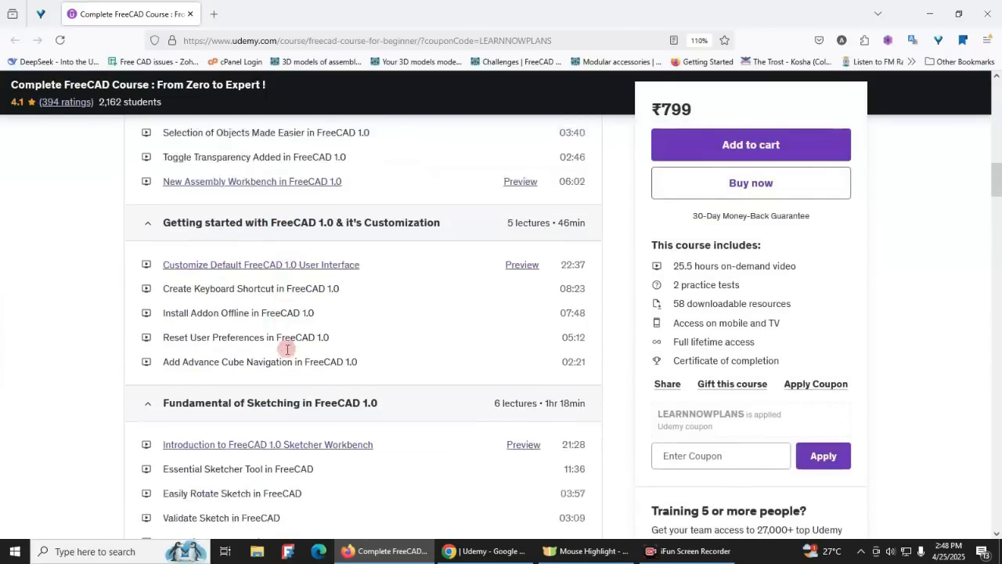
{"action": "scroll", "coordinate": [278, 387], "scroll_direction": "down", "scroll_amount": 8}
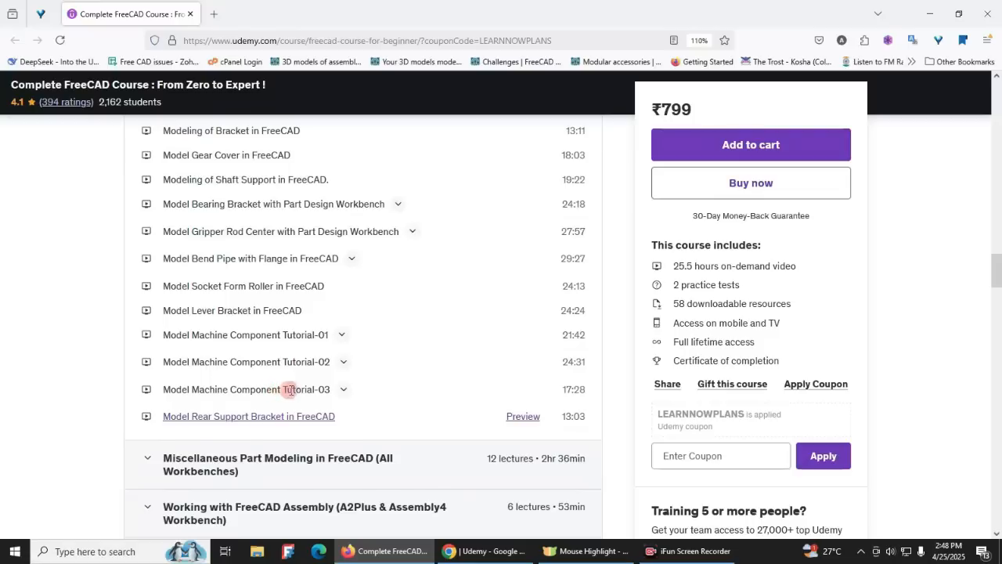
{"action": "left_click", "coordinate": [260, 245]}
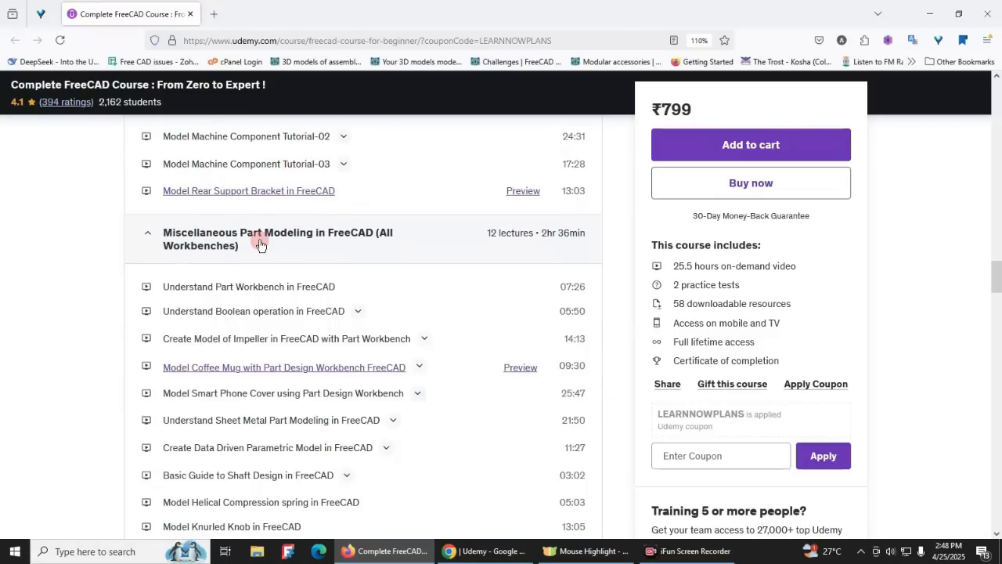
Compare the purchases in the Udemy revenue report with the header and price of the public course page.
{"action": "left_click", "coordinate": [469, 550]}
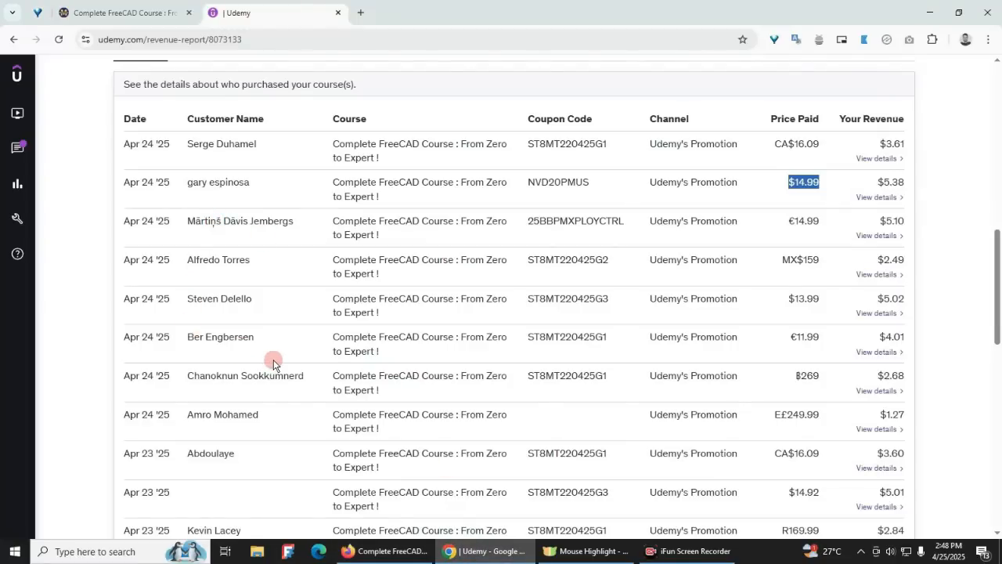
{"action": "left_click", "coordinate": [384, 550]}
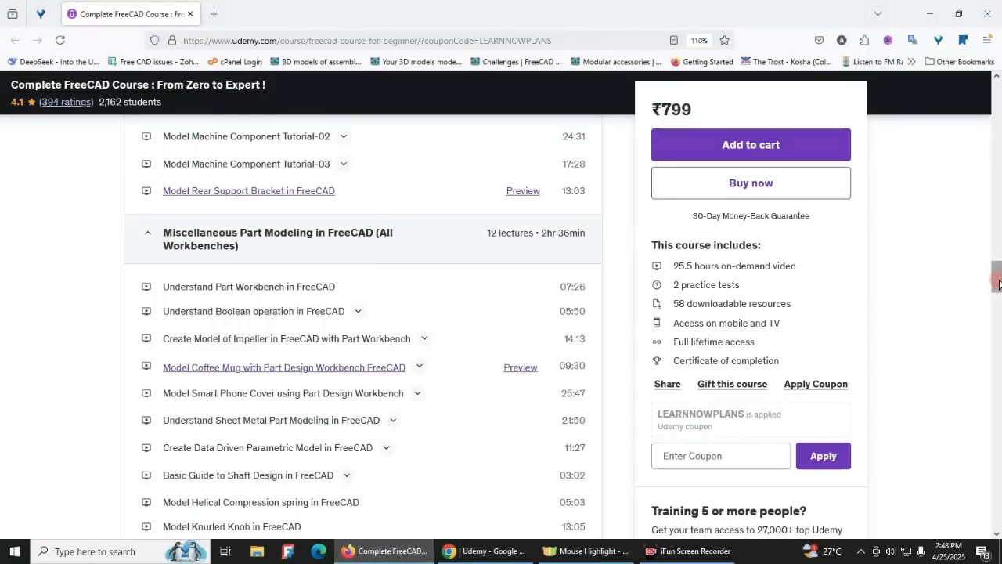
{"action": "left_click_drag", "start_coordinate": [998, 284], "coordinate": [979, 83]}
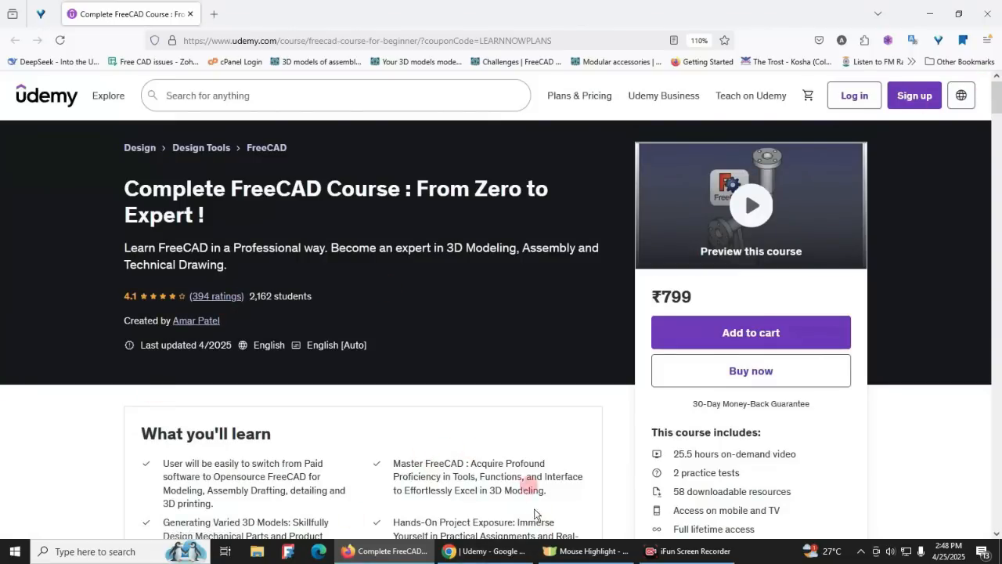
{"action": "left_click", "coordinate": [480, 551]}
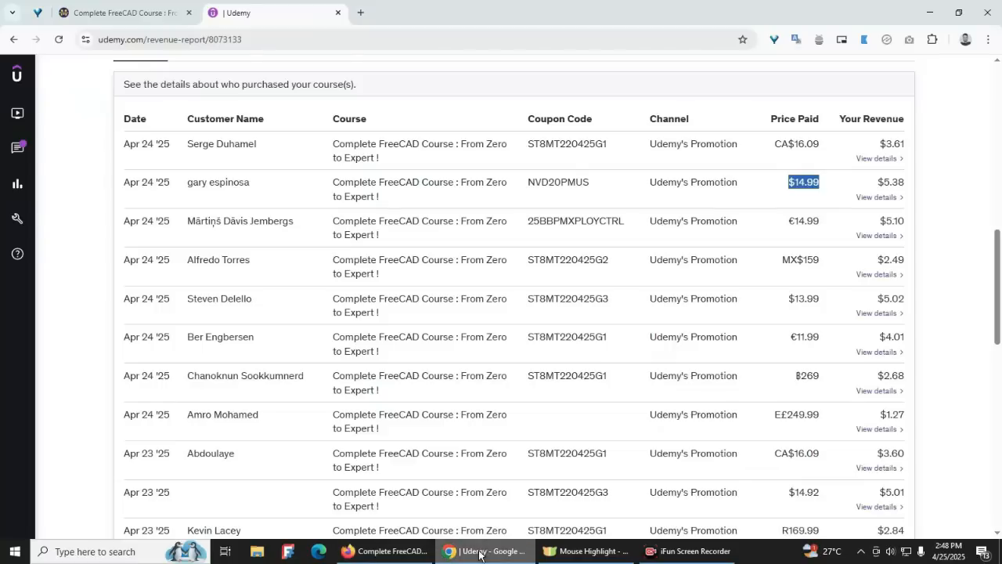
View the Ko-fi course listing, and open the Complete FreeCAD Course folder in Google Drive to view its section folders.
{"action": "left_click", "coordinate": [141, 13]}
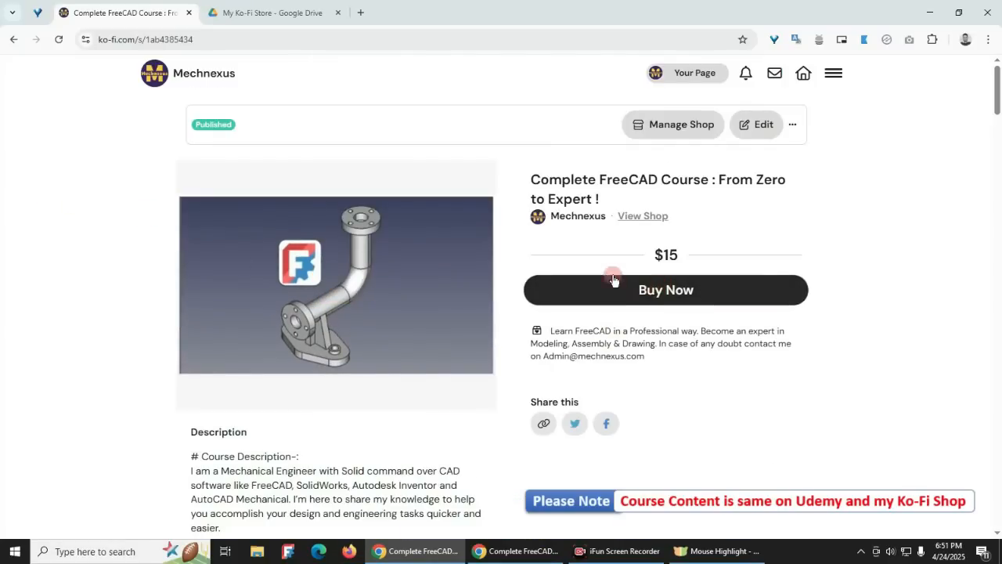
{"action": "left_click", "coordinate": [272, 13]}
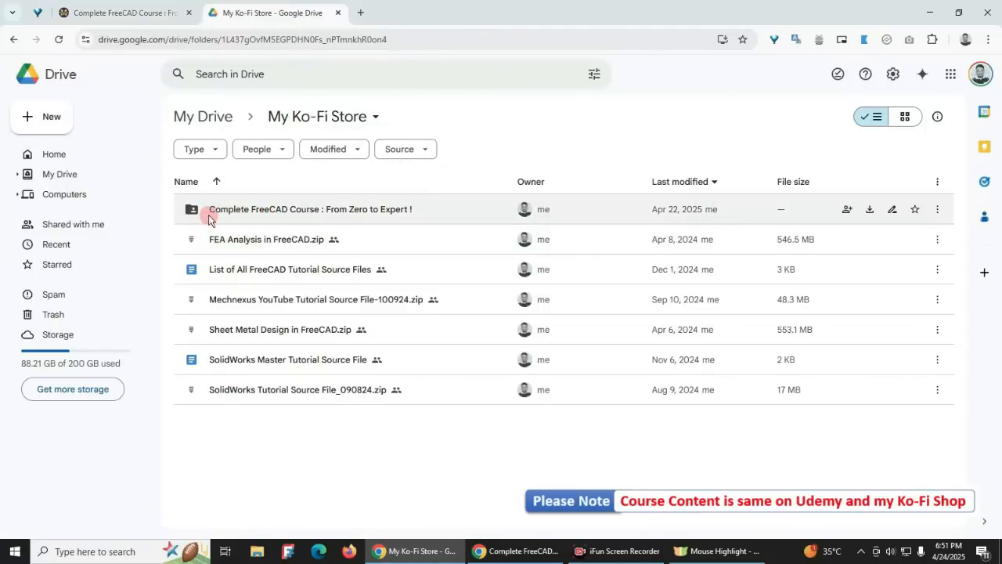
{"action": "double_click", "coordinate": [283, 210]}
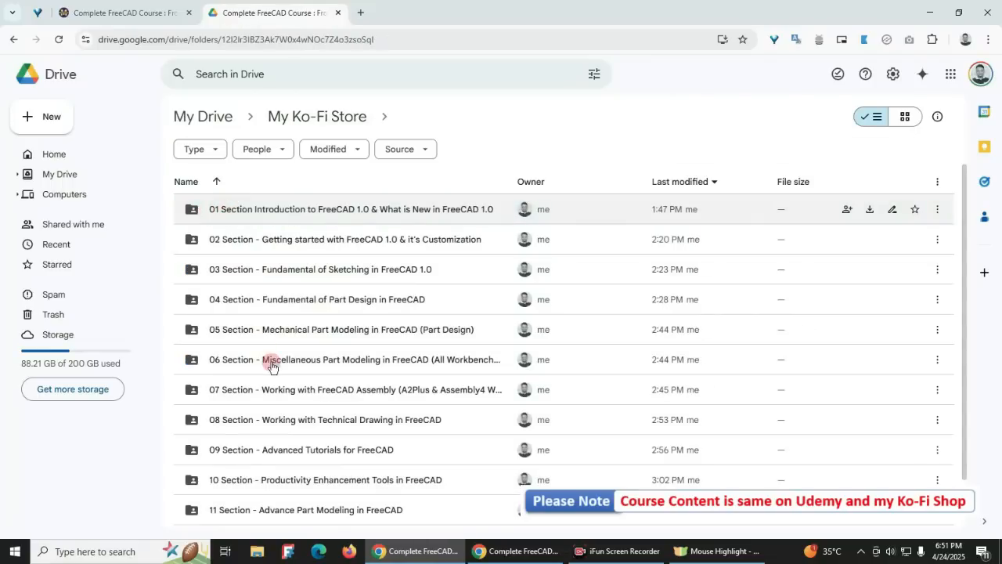
{"action": "scroll", "coordinate": [269, 357], "scroll_direction": "down", "scroll_amount": 2}
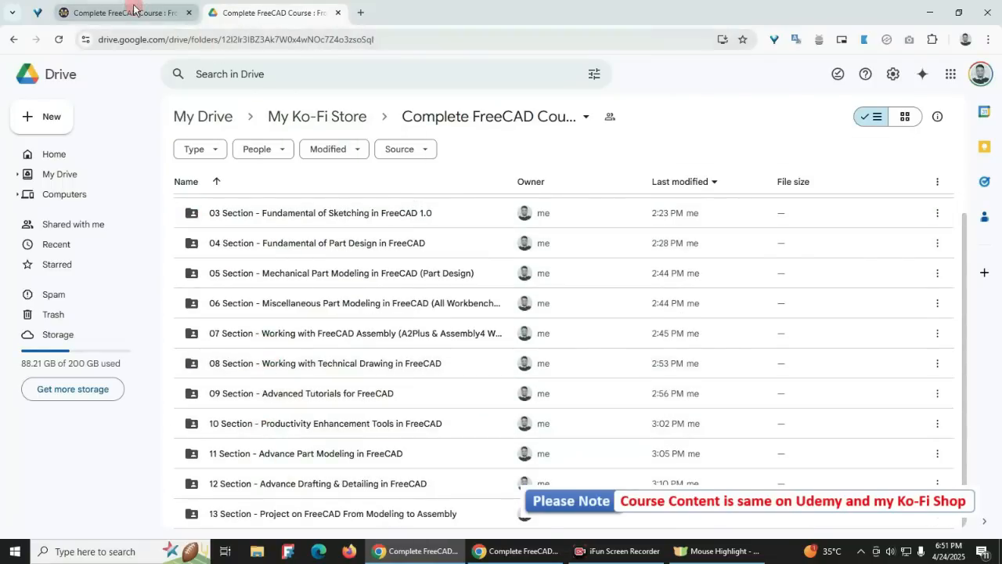
Read the Ko-fi listing's learning goals and its lecture lists for the first course sections.
{"action": "left_click", "coordinate": [135, 10]}
{"action": "scroll", "coordinate": [196, 329], "scroll_direction": "down", "scroll_amount": 8}
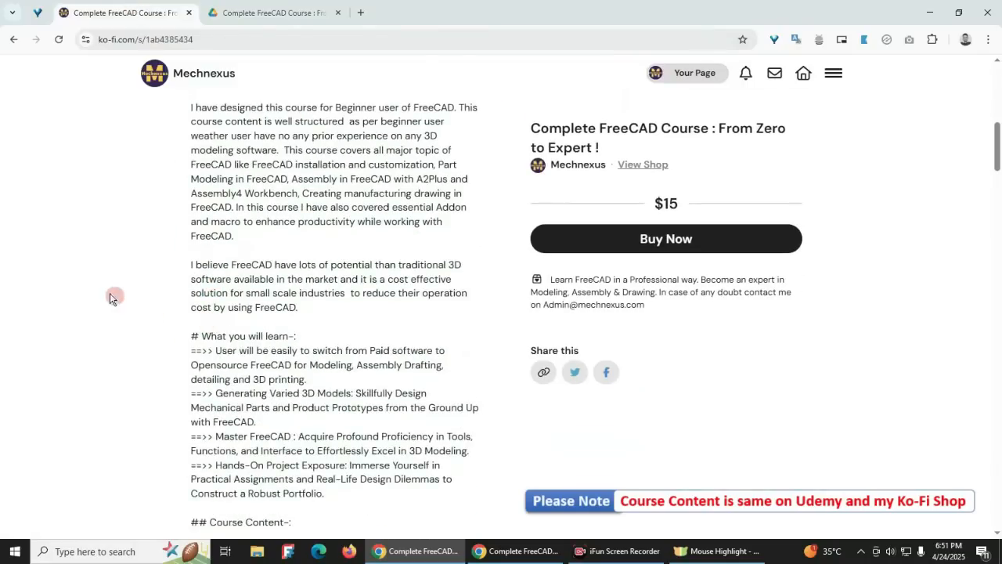
{"action": "scroll", "coordinate": [297, 313], "scroll_direction": "down", "scroll_amount": 3}
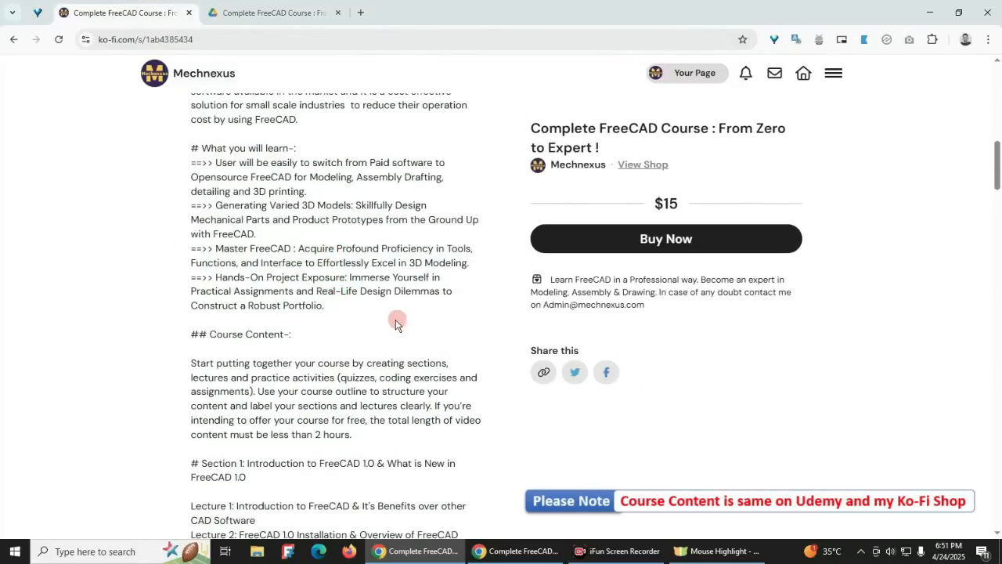
{"action": "scroll", "coordinate": [391, 345], "scroll_direction": "down", "scroll_amount": 6}
{"action": "scroll", "coordinate": [259, 211], "scroll_direction": "up", "scroll_amount": 1}
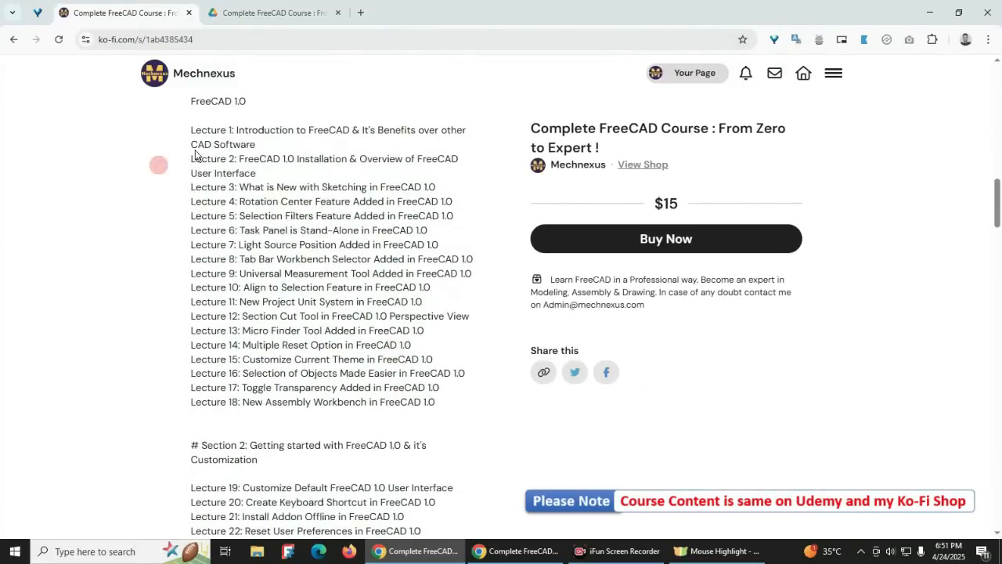
{"action": "scroll", "coordinate": [227, 383], "scroll_direction": "down", "scroll_amount": 4}
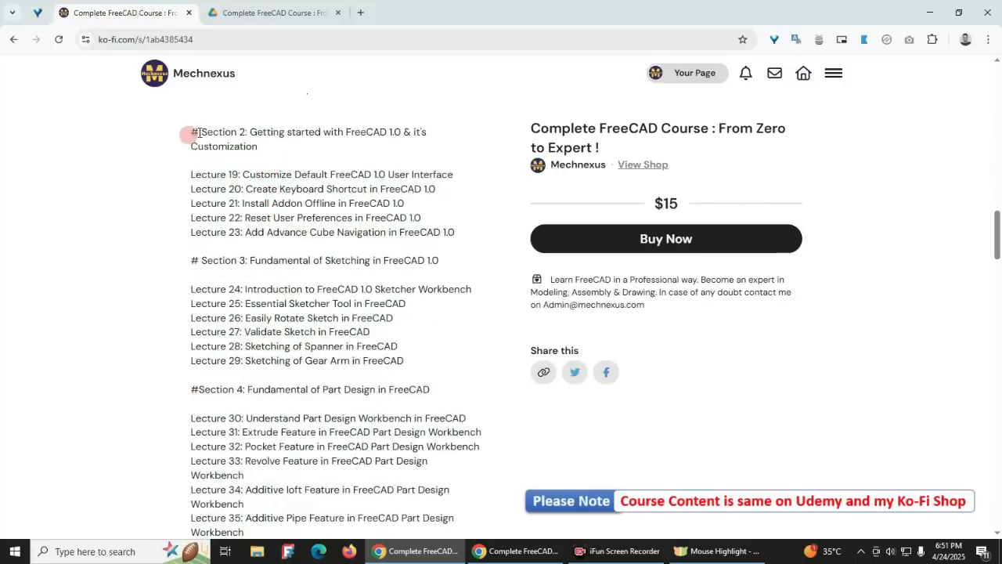
{"action": "scroll", "coordinate": [208, 313], "scroll_direction": "down", "scroll_amount": 2}
Compare the section folders in Google Drive with the Section 1 lecture list on the Ko-fi listing.
{"action": "left_click", "coordinate": [282, 15]}
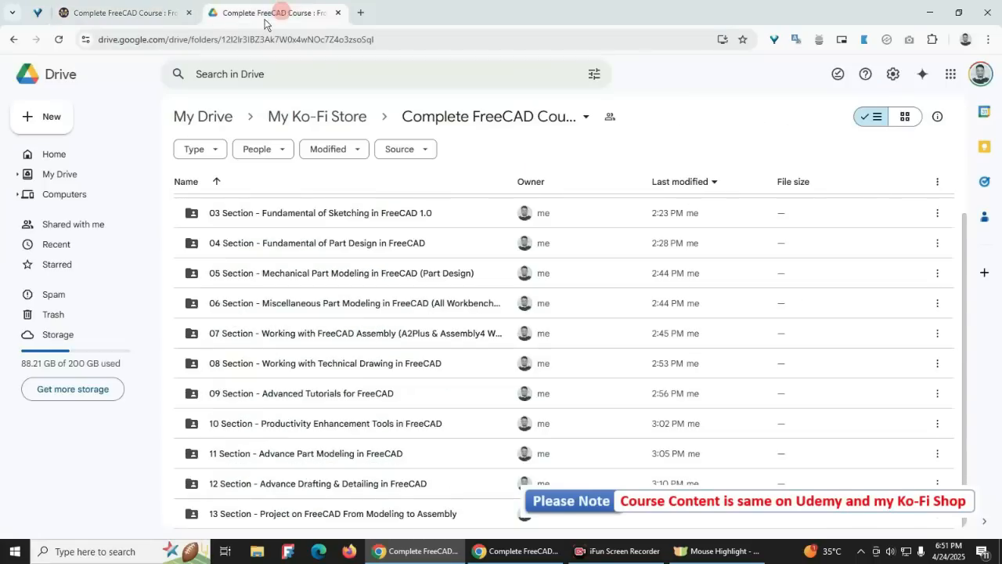
{"action": "scroll", "coordinate": [266, 290], "scroll_direction": "up", "scroll_amount": 2}
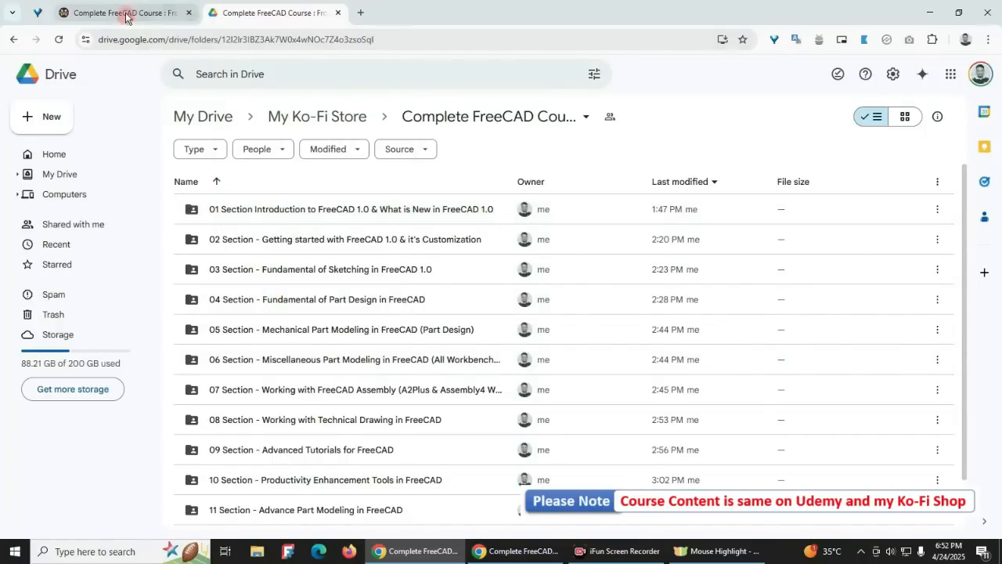
{"action": "left_click", "coordinate": [160, 14]}
{"action": "scroll", "coordinate": [290, 443], "scroll_direction": "up", "scroll_amount": 10}
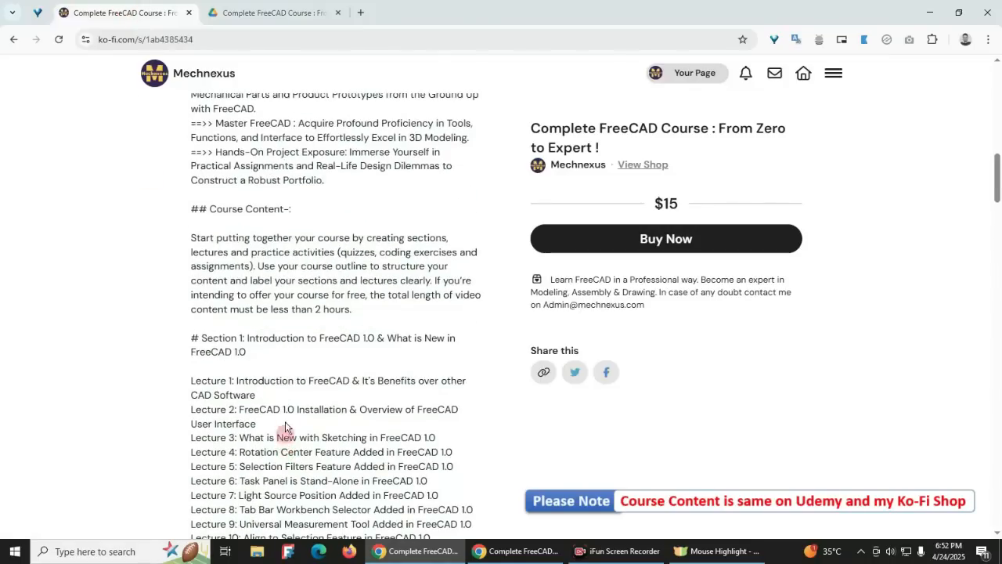
{"action": "scroll", "coordinate": [301, 330], "scroll_direction": "down", "scroll_amount": 2}
{"action": "scroll", "coordinate": [301, 325], "scroll_direction": "down", "scroll_amount": 2}
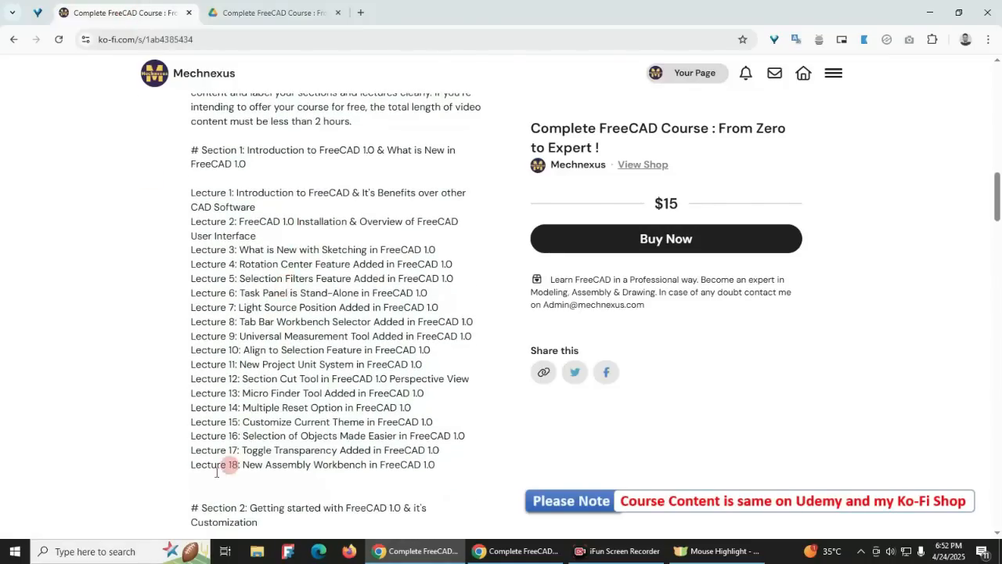
Open the 01 Section Introduction to FreeCAD 1.0 folder in Google Drive and look through its lecture folders.
{"action": "left_click", "coordinate": [258, 12]}
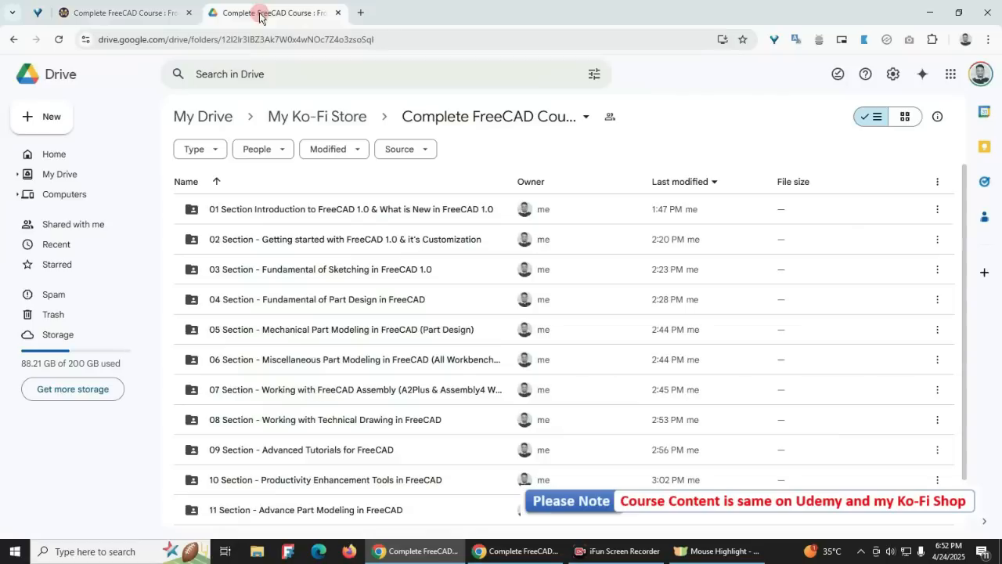
{"action": "double_click", "coordinate": [252, 211]}
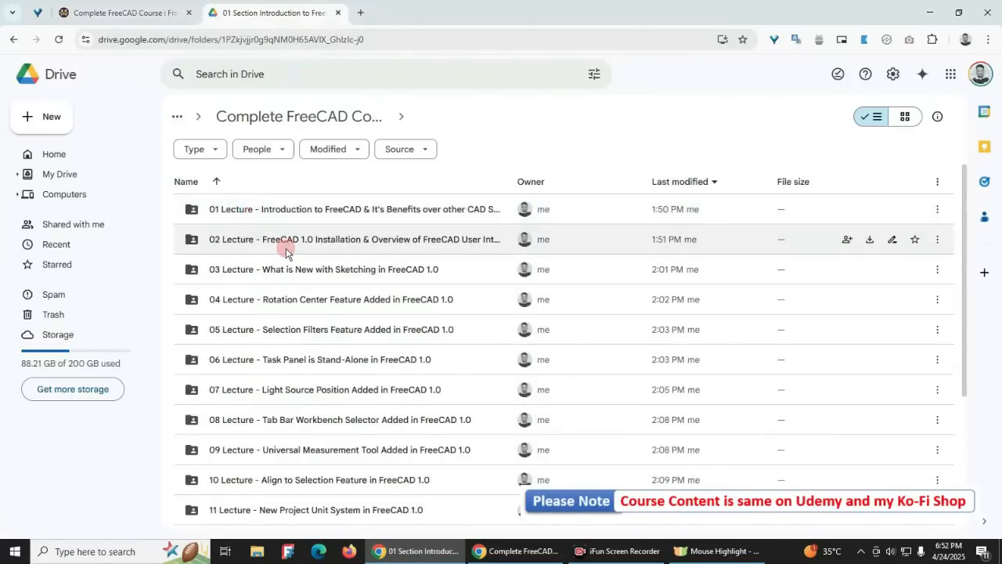
{"action": "scroll", "coordinate": [249, 513], "scroll_direction": "down", "scroll_amount": 3}
{"action": "scroll", "coordinate": [235, 470], "scroll_direction": "up", "scroll_amount": 3}
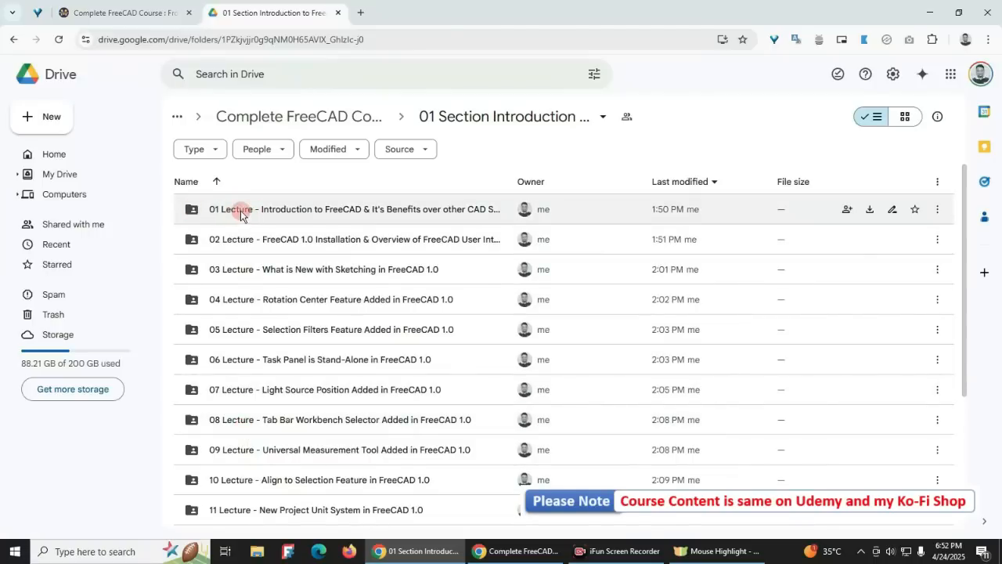
Open the 01 Lecture folder, check the actions offered for its video file, and return to the 01 Section folder.
{"action": "double_click", "coordinate": [241, 210]}
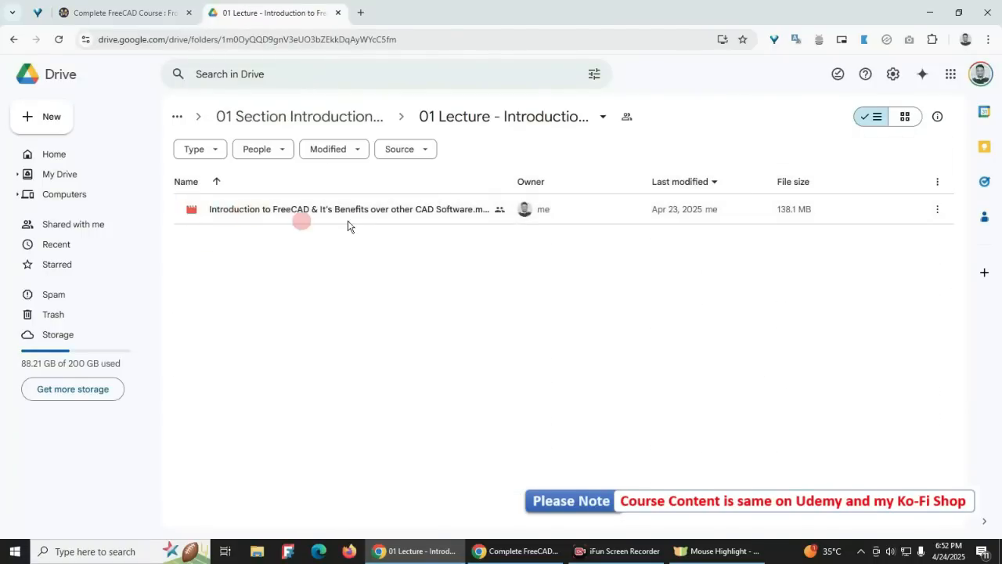
{"action": "left_click", "coordinate": [939, 212]}
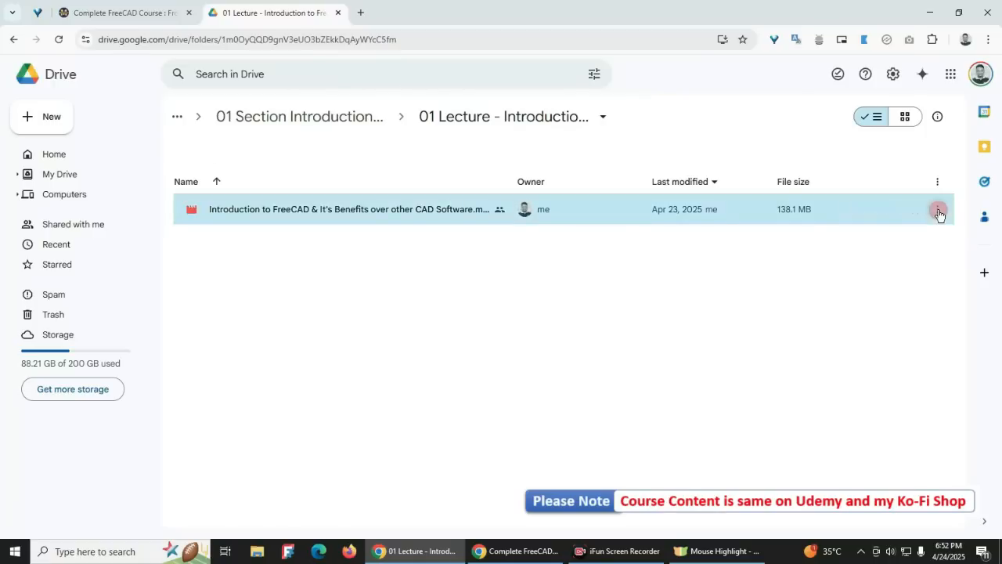
{"action": "left_click", "coordinate": [352, 354]}
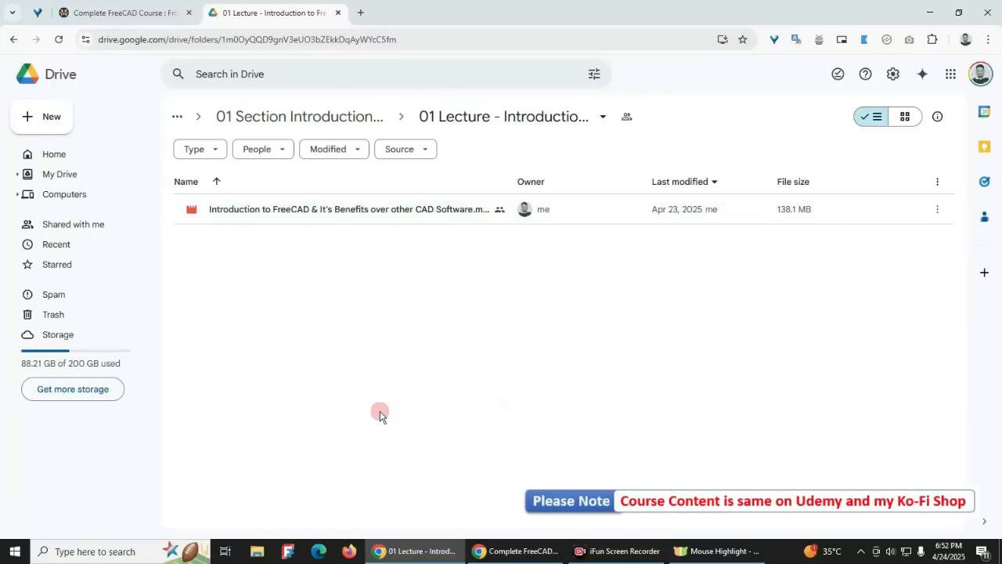
{"action": "left_click", "coordinate": [262, 116]}
Return to the Ko-fi listing and review its product header and course description.
{"action": "left_click", "coordinate": [141, 17]}
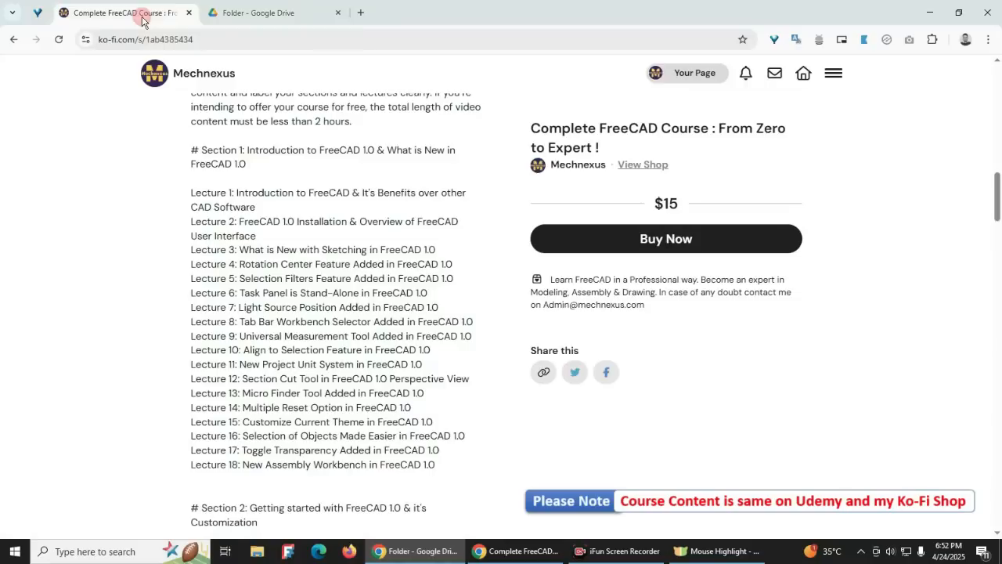
{"action": "scroll", "coordinate": [405, 305], "scroll_direction": "up", "scroll_amount": 10}
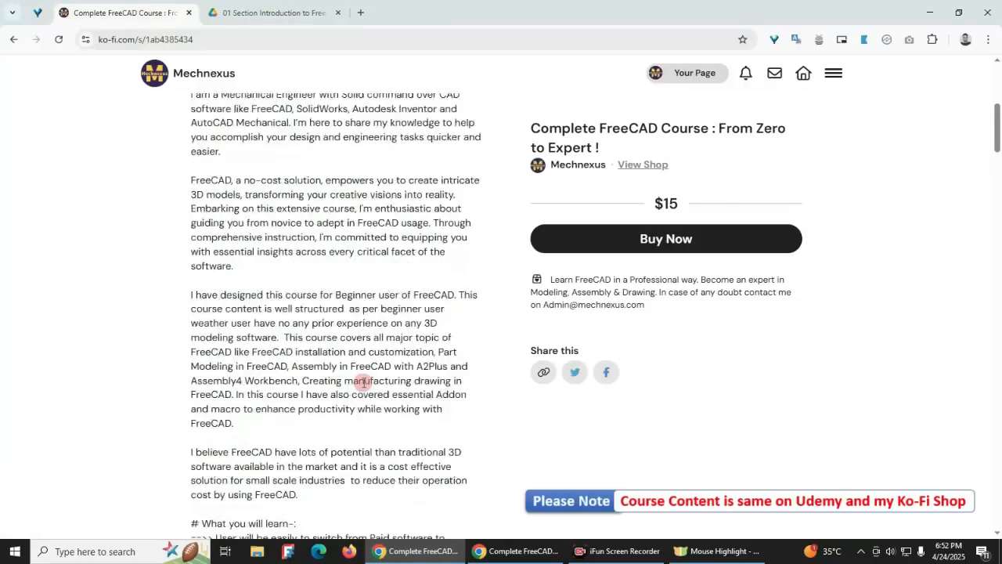
{"action": "scroll", "coordinate": [364, 383], "scroll_direction": "up", "scroll_amount": 3}
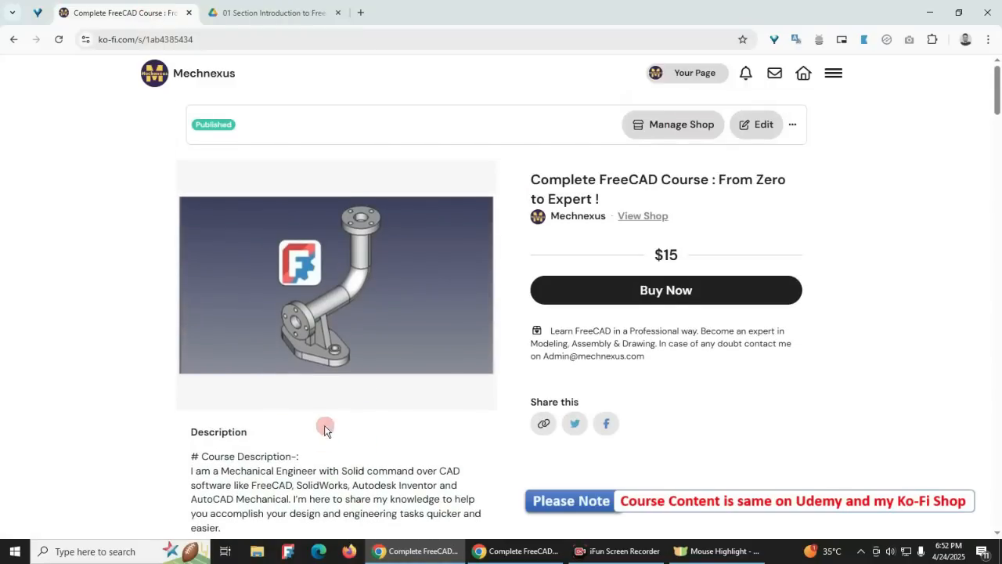
{"action": "scroll", "coordinate": [325, 426], "scroll_direction": "down", "scroll_amount": 2}
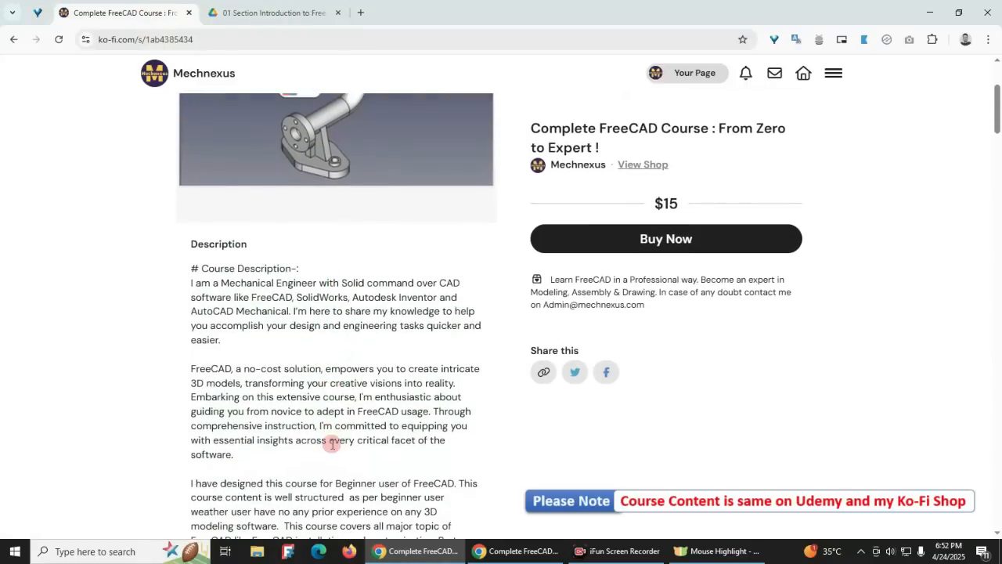
Return to the top of the Ko-fi listing and highlight the contact e-mail in the product summary.
{"action": "scroll", "coordinate": [330, 426], "scroll_direction": "up", "scroll_amount": 2}
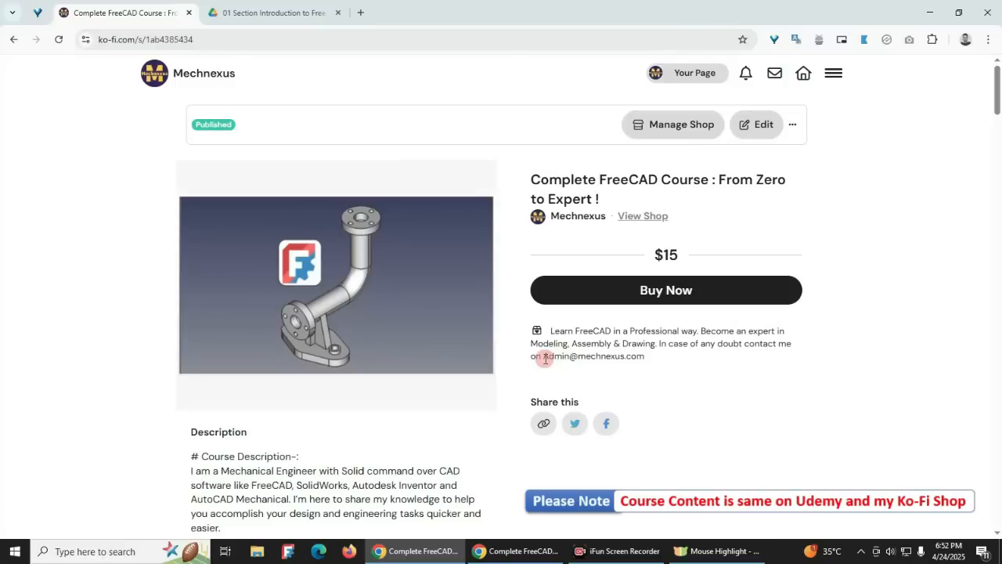
{"action": "left_click_drag", "start_coordinate": [544, 357], "coordinate": [596, 356]}
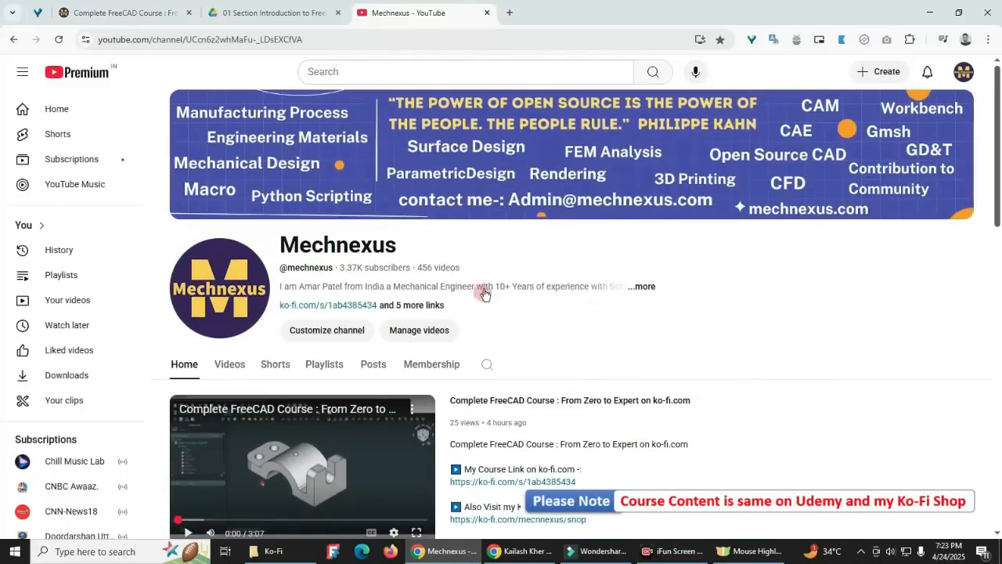
Look through the Mechnexus YouTube channel home page, including its featured course video and its course and shop links.
{"action": "scroll", "coordinate": [485, 296], "scroll_direction": "down", "scroll_amount": 2}
{"action": "scroll", "coordinate": [550, 373], "scroll_direction": "down", "scroll_amount": 1}
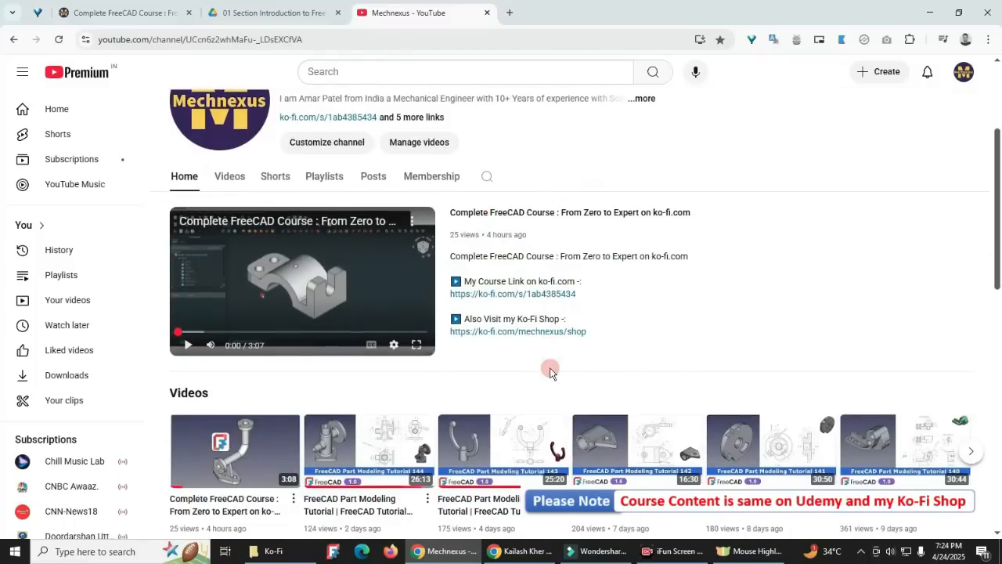
{"action": "scroll", "coordinate": [548, 370], "scroll_direction": "down", "scroll_amount": 3}
{"action": "scroll", "coordinate": [517, 376], "scroll_direction": "up", "scroll_amount": 4}
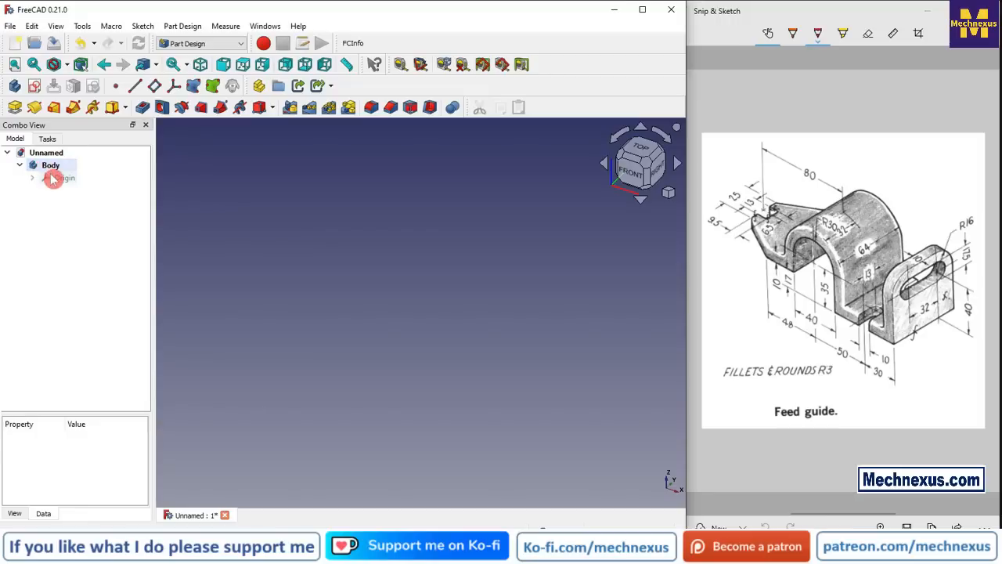
In FreeCAD, show the body's origin, create a sketch on the XZ plane, and hide the origin again.
{"action": "left_click", "coordinate": [61, 178]}
{"action": "key", "text": "space"}
{"action": "left_click", "coordinate": [202, 203]}
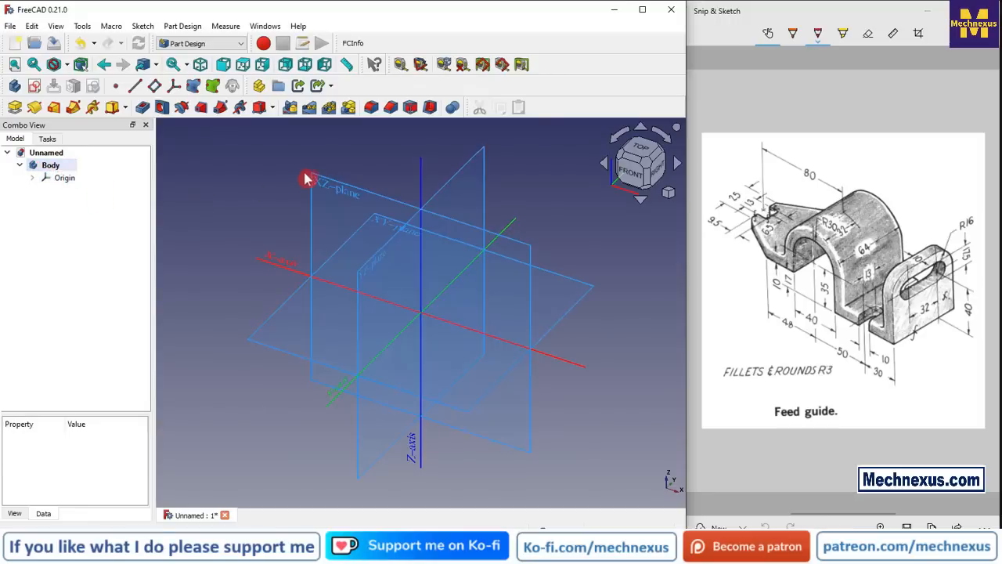
{"action": "left_click", "coordinate": [314, 184]}
{"action": "left_click", "coordinate": [95, 109]}
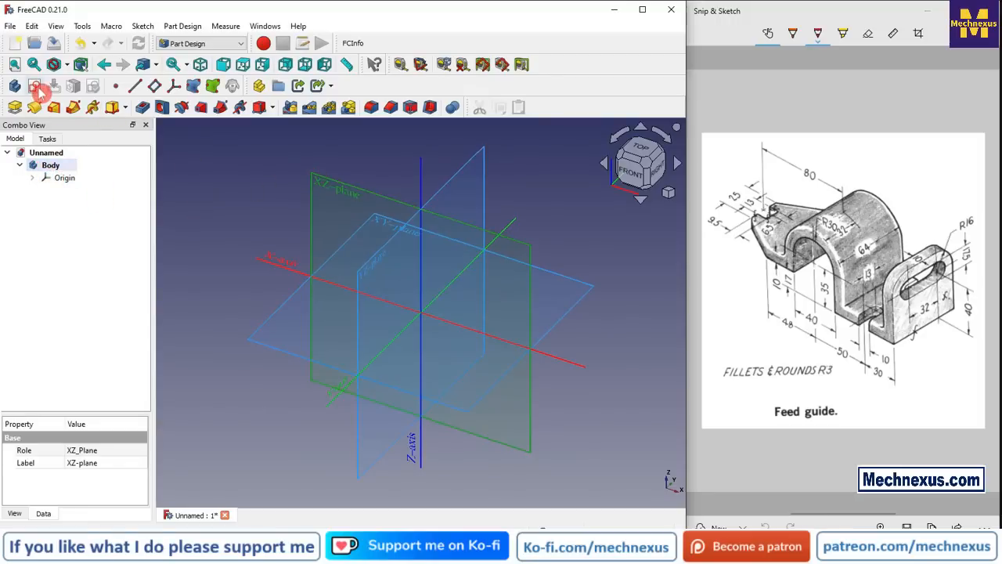
{"action": "left_click", "coordinate": [15, 140]}
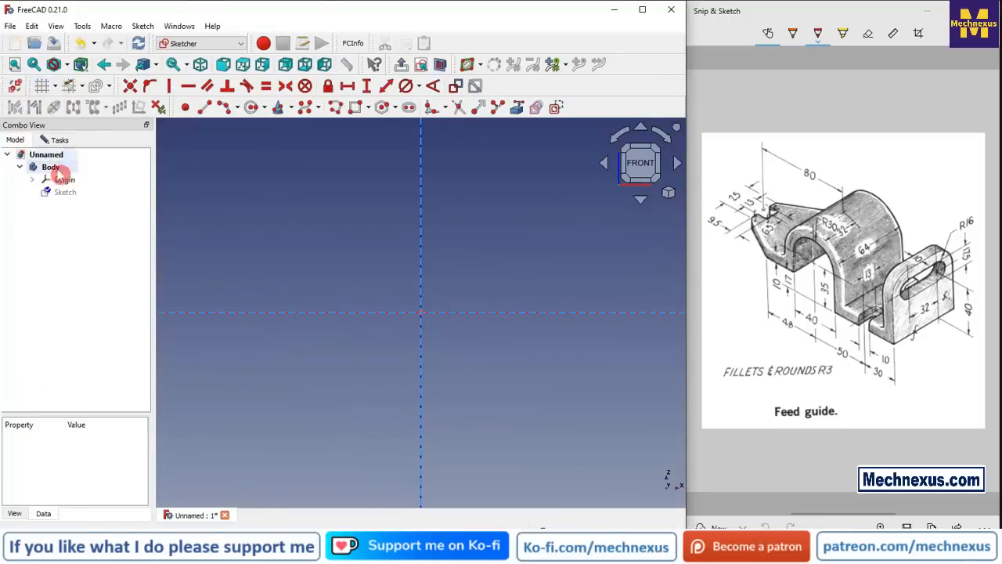
{"action": "left_click", "coordinate": [65, 179]}
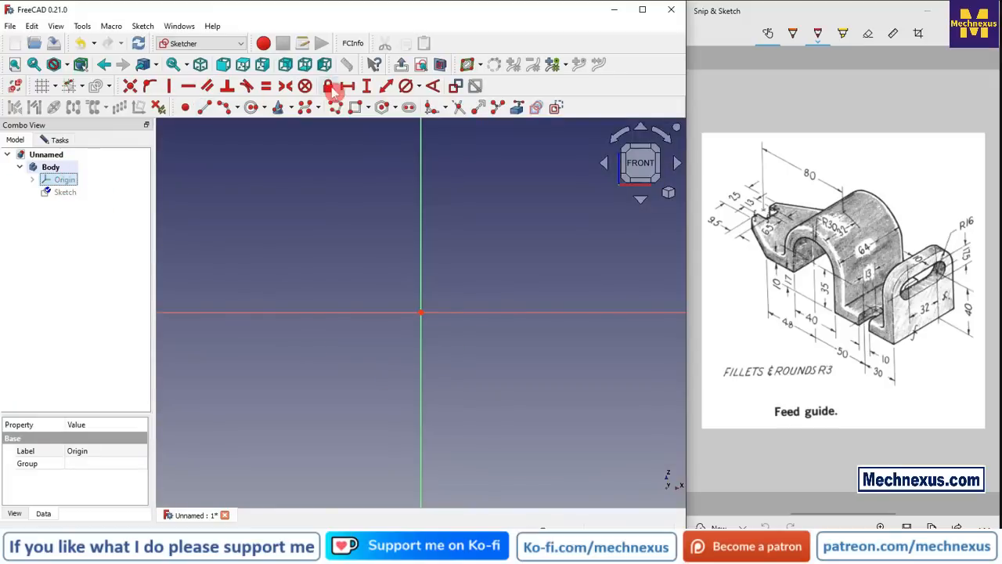
Sketch two concentric circles centred on the origin, the outer about 32 mm in radius and the inner about 37 mm in diameter.
{"action": "left_click", "coordinate": [251, 107]}
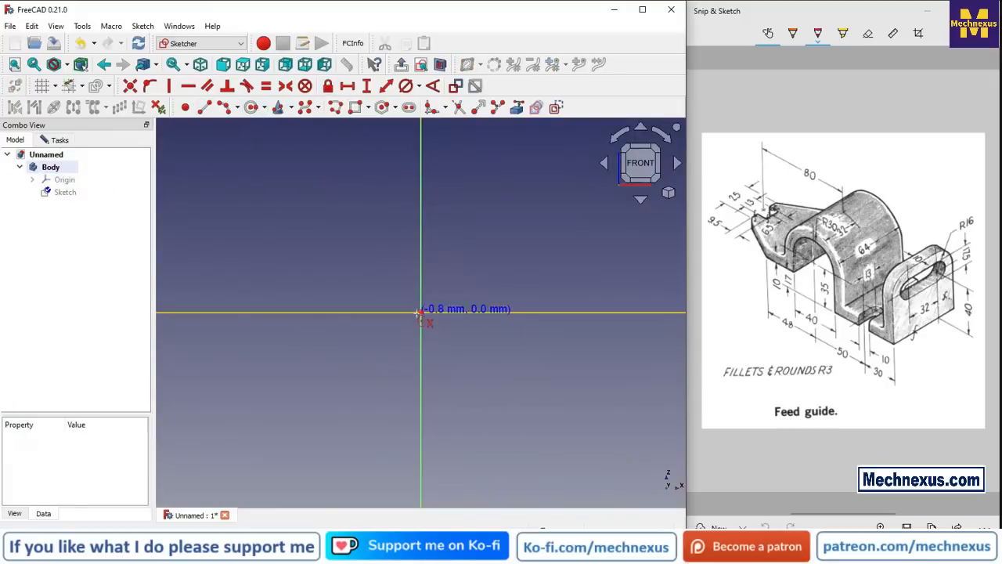
{"action": "left_click", "coordinate": [421, 312]}
{"action": "left_click", "coordinate": [439, 189]}
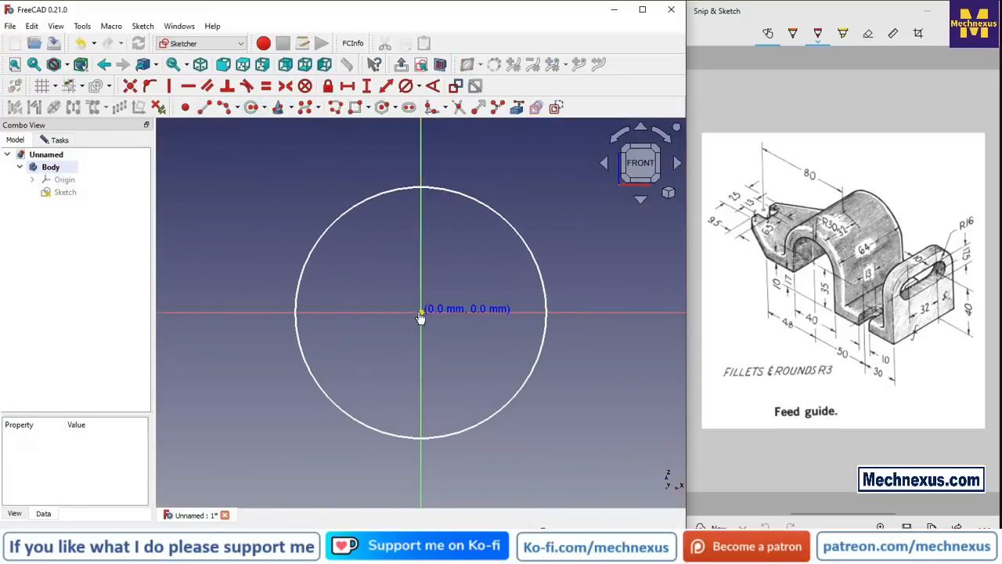
{"action": "left_click", "coordinate": [421, 313]}
{"action": "left_click", "coordinate": [453, 251]}
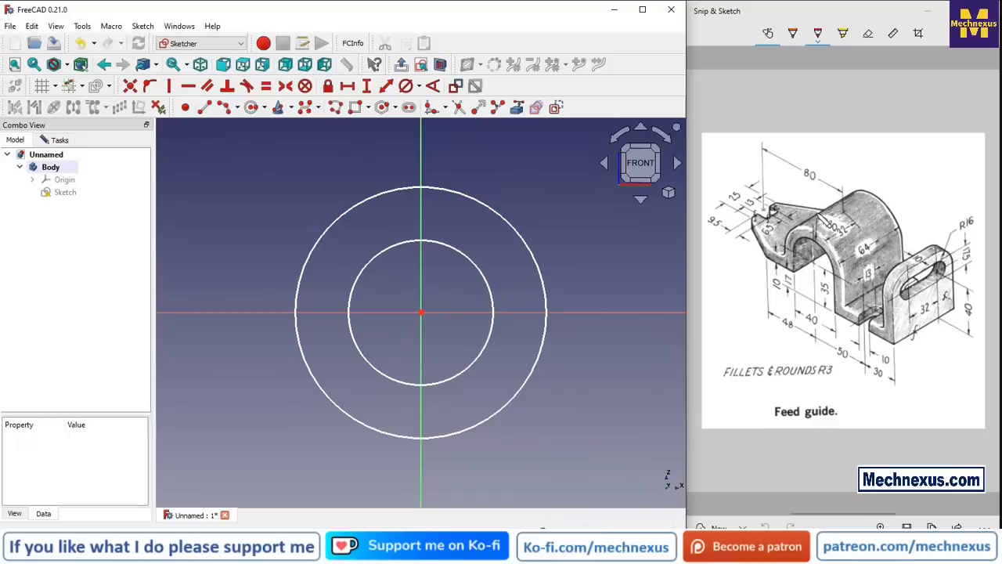
Constrain the outer circle's radius to 30 mm.
{"action": "left_click", "coordinate": [491, 206]}
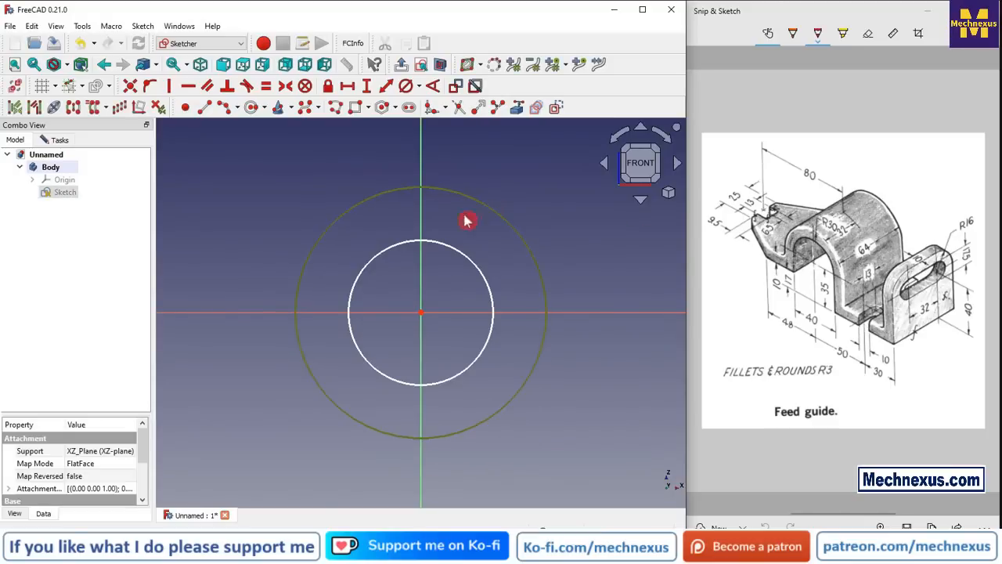
{"action": "left_click", "coordinate": [423, 88]}
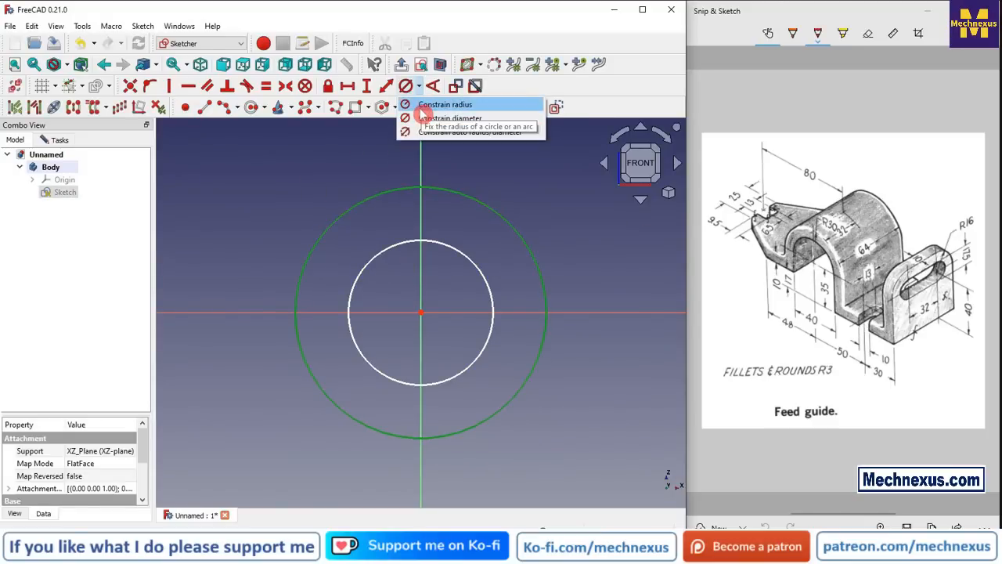
{"action": "left_click", "coordinate": [434, 117]}
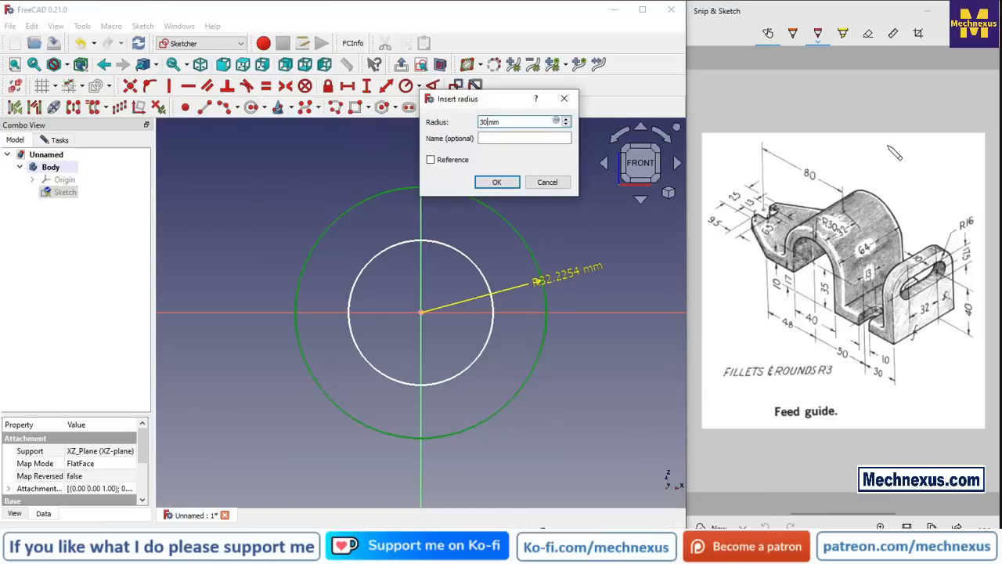
{"action": "key", "text": "Return"}
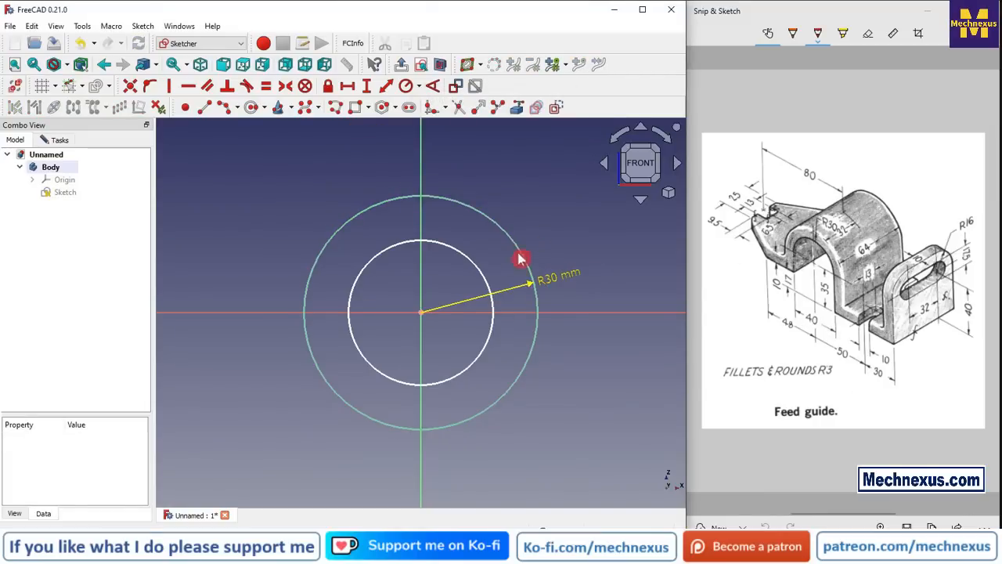
Constrain the inner circle's diameter to 40 mm.
{"action": "left_click", "coordinate": [472, 264]}
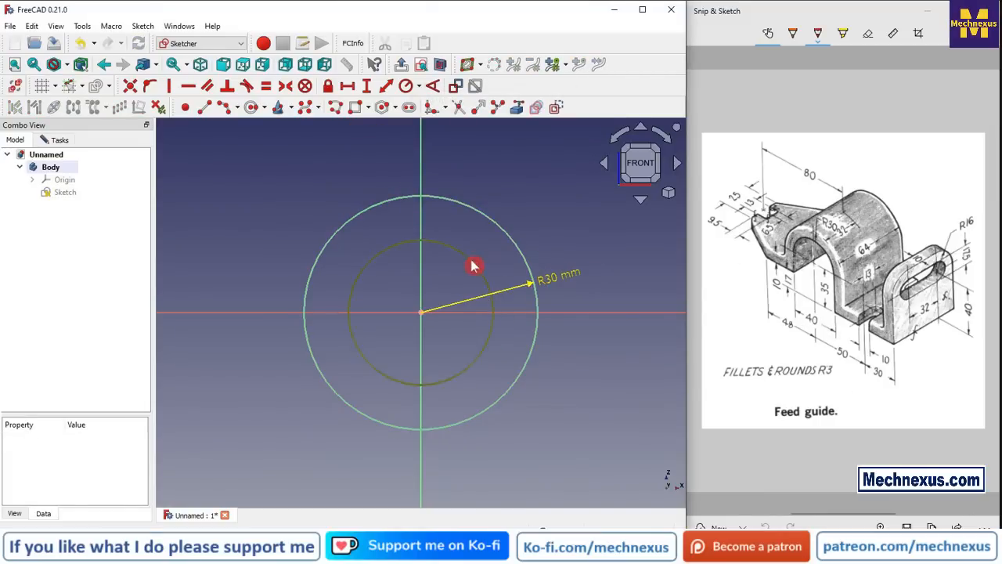
{"action": "left_click", "coordinate": [421, 88]}
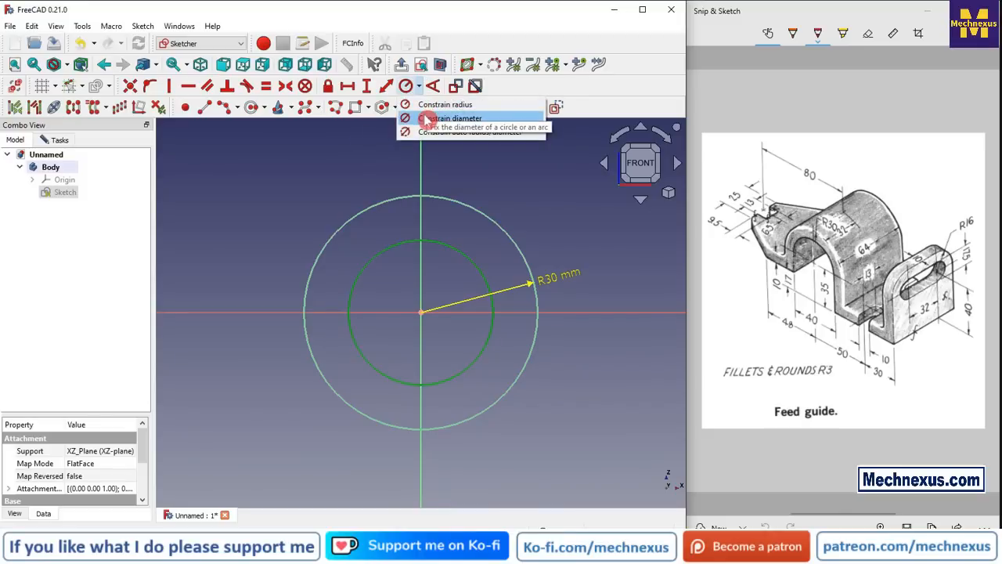
{"action": "left_click", "coordinate": [426, 118]}
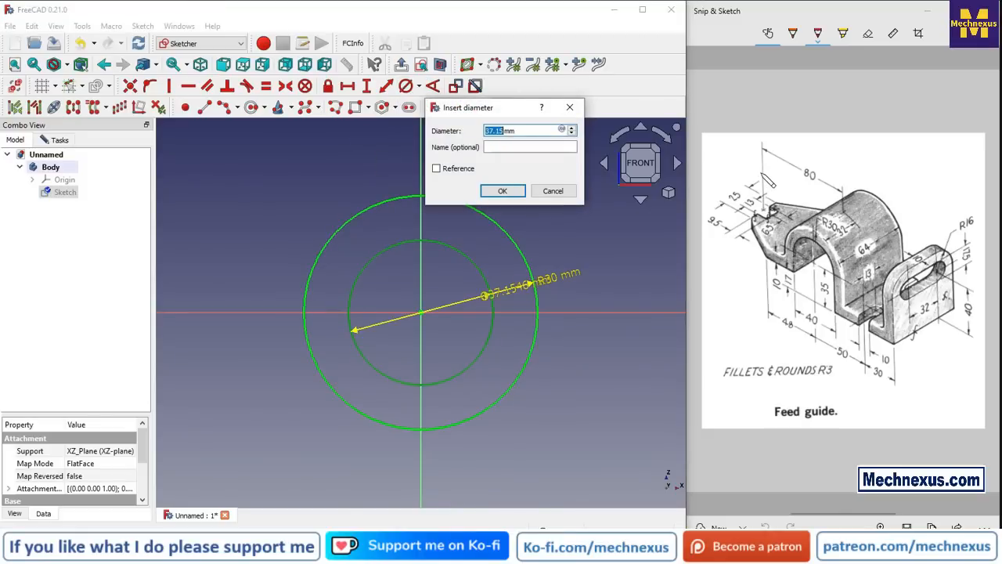
{"action": "type", "text": "40"}
{"action": "key", "text": "Return"}
Reposition the R30 mm and Ø40 mm dimension labels so that they sit apart outside the outer circle.
{"action": "right_click", "coordinate": [567, 228]}
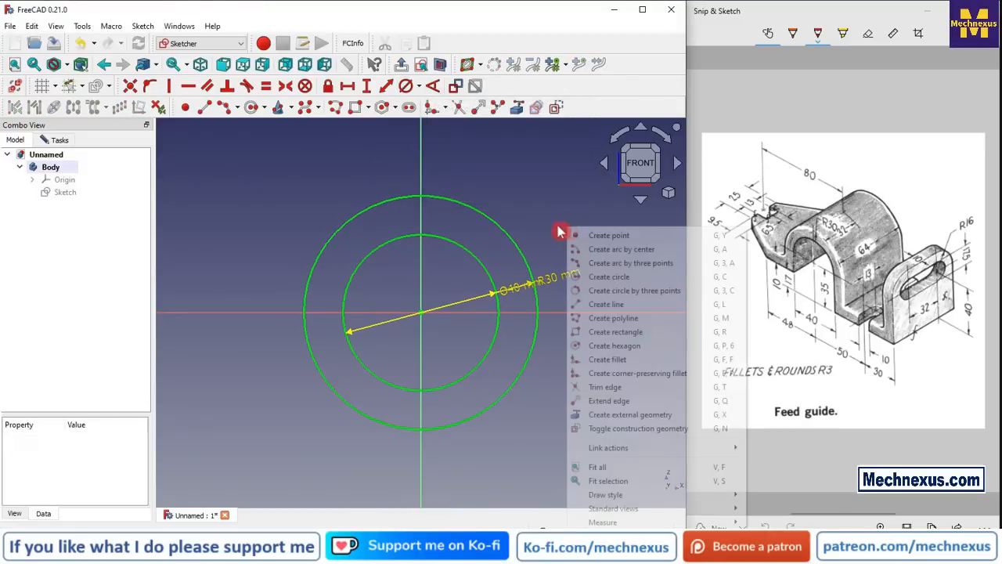
{"action": "left_click", "coordinate": [552, 277]}
{"action": "left_click_drag", "start_coordinate": [551, 286], "coordinate": [521, 192]}
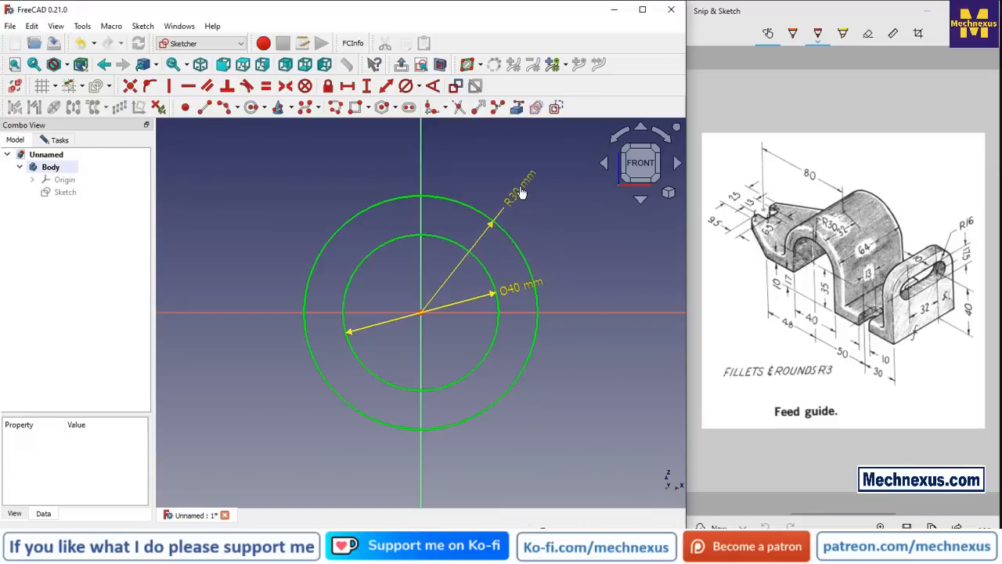
{"action": "left_click_drag", "start_coordinate": [514, 295], "coordinate": [564, 237]}
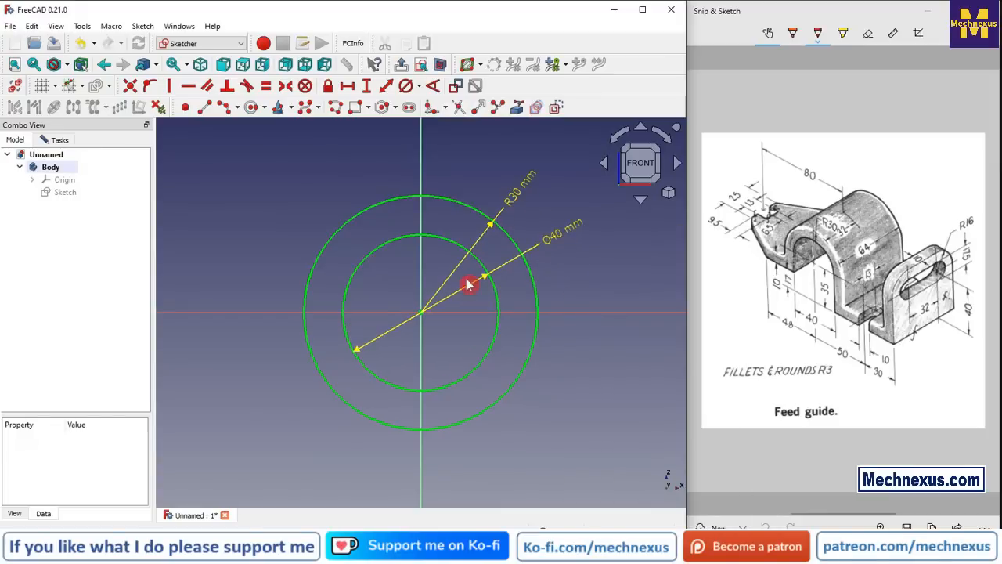
Sketch four vertical lines running below the X axis, two on each side of the circles, and constrain the slanted ones vertical.
{"action": "scroll", "coordinate": [466, 286], "scroll_direction": "down", "scroll_amount": 2}
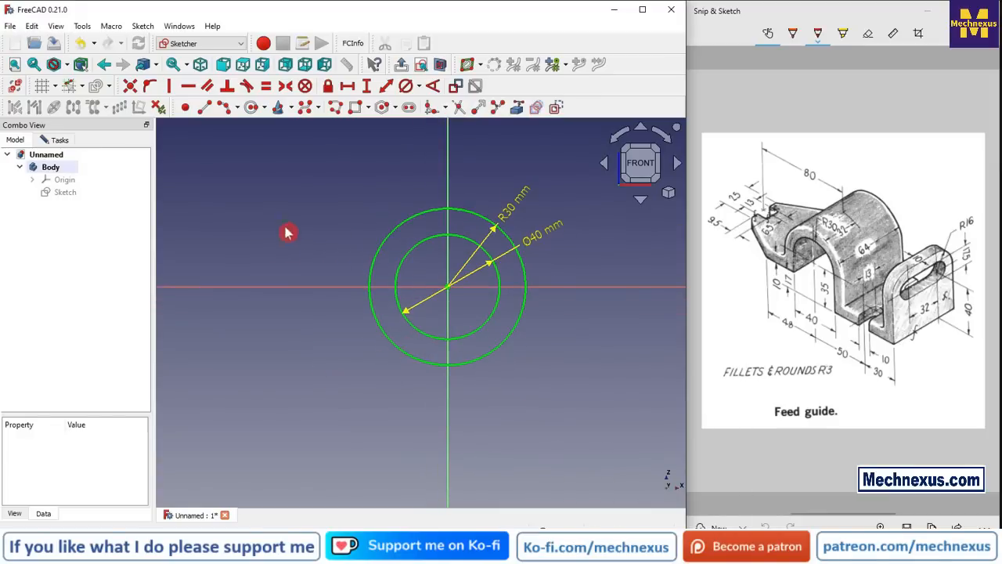
{"action": "left_click", "coordinate": [203, 106]}
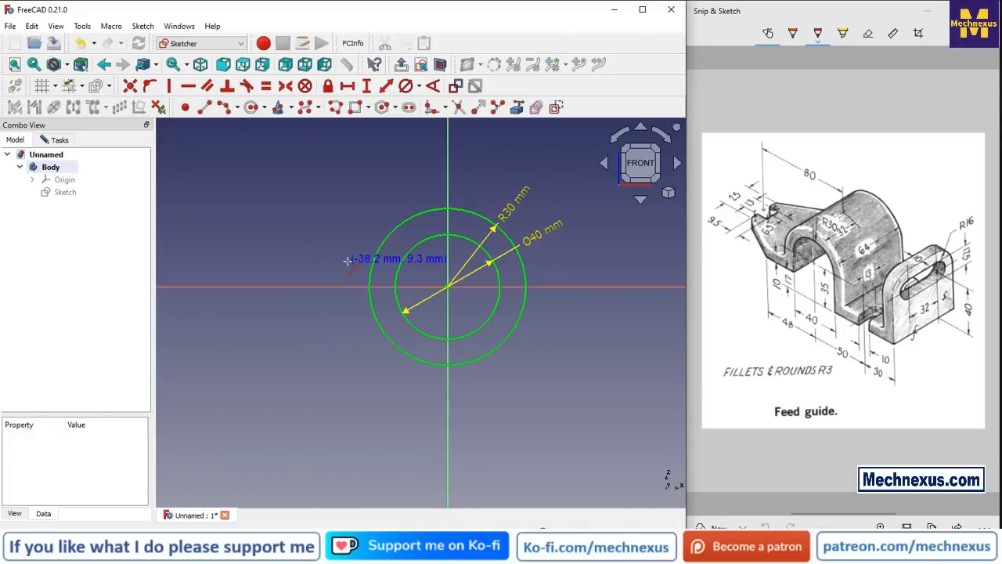
{"action": "left_click", "coordinate": [348, 392]}
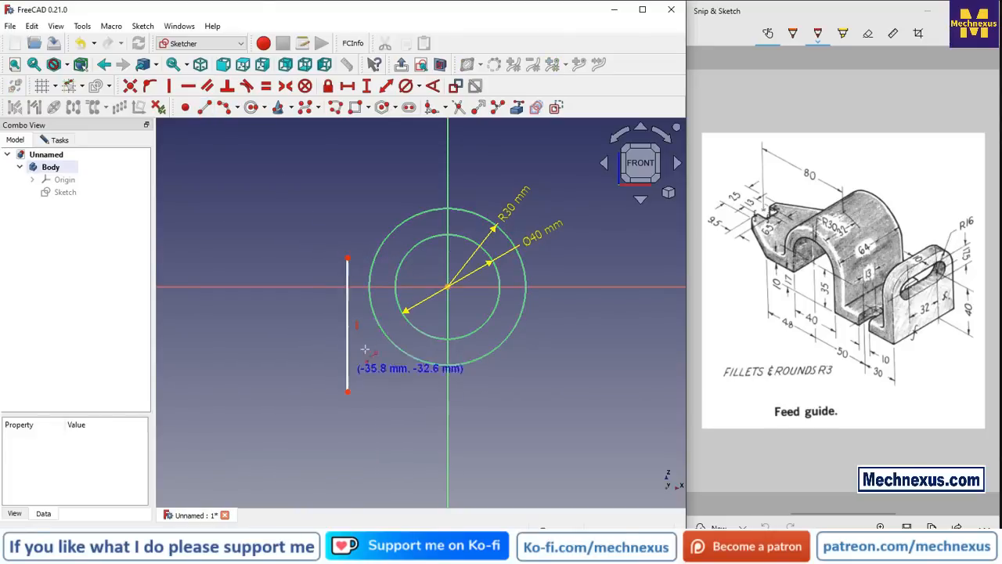
{"action": "left_click", "coordinate": [390, 270]}
{"action": "left_click", "coordinate": [390, 393]}
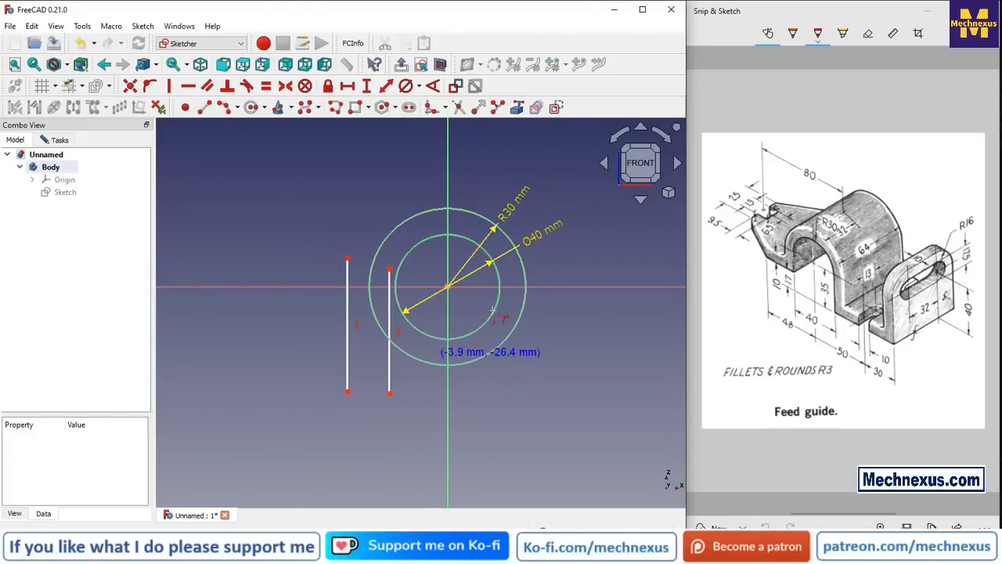
{"action": "left_click", "coordinate": [509, 274]}
{"action": "left_click", "coordinate": [506, 392]}
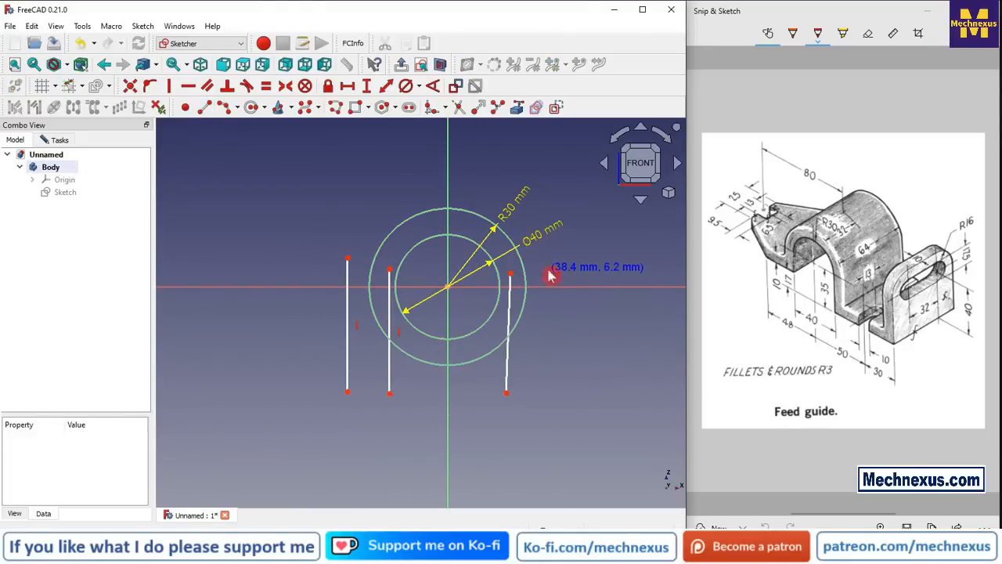
{"action": "left_click", "coordinate": [547, 270]}
{"action": "left_click", "coordinate": [543, 388]}
{"action": "right_click", "coordinate": [593, 373]}
{"action": "left_click", "coordinate": [508, 365]}
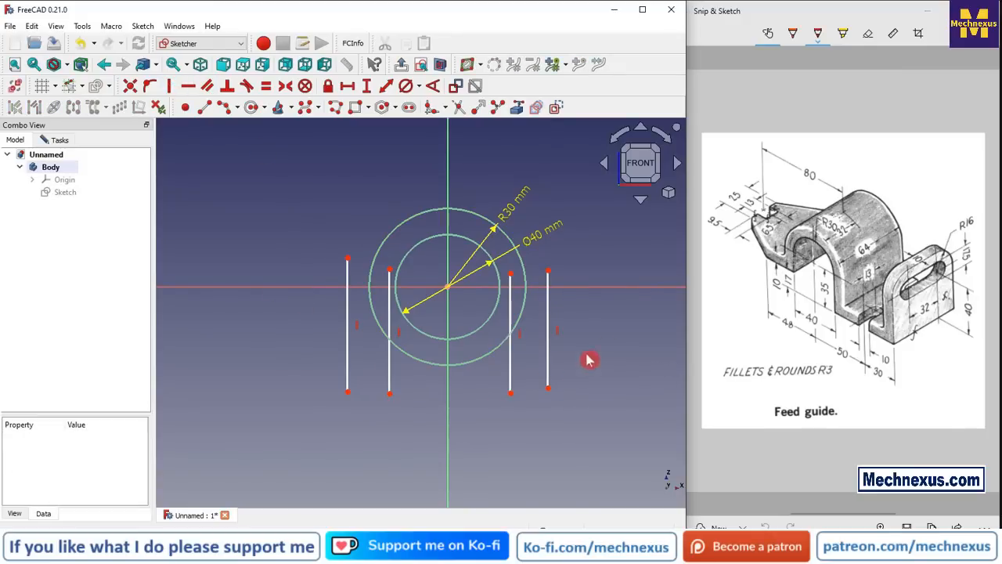
Make the rightmost vertical line tangent to the 30 mm radius circle and constrain its upper endpoint onto that circle.
{"action": "scroll", "coordinate": [537, 296], "scroll_direction": "up", "scroll_amount": 4}
{"action": "left_click", "coordinate": [563, 299]}
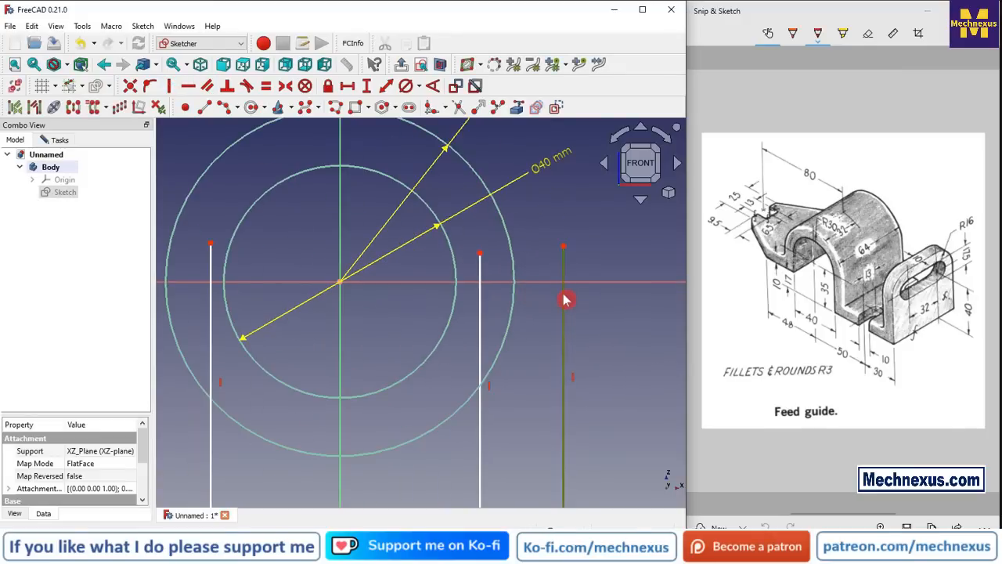
{"action": "left_click", "coordinate": [514, 306]}
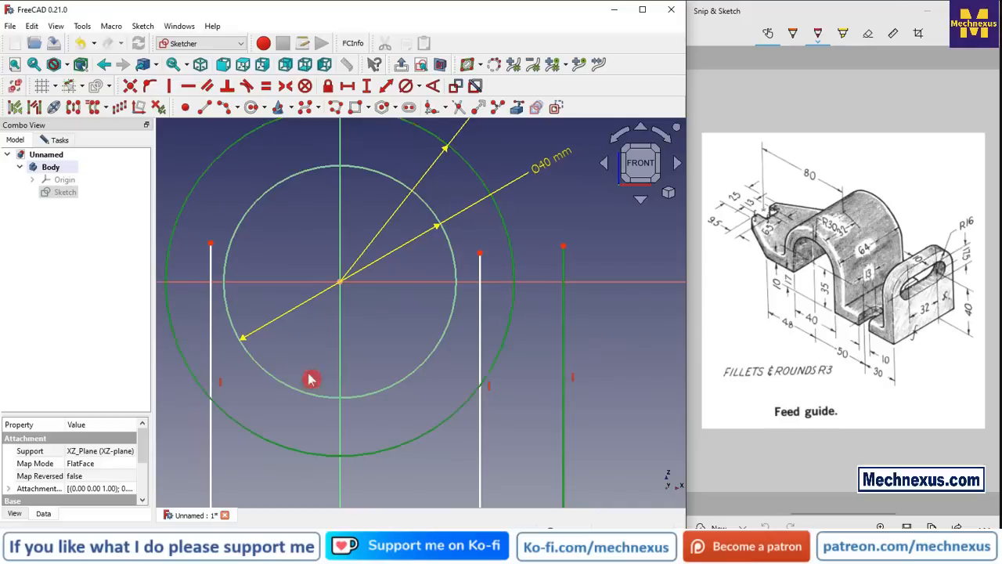
{"action": "left_click", "coordinate": [252, 88]}
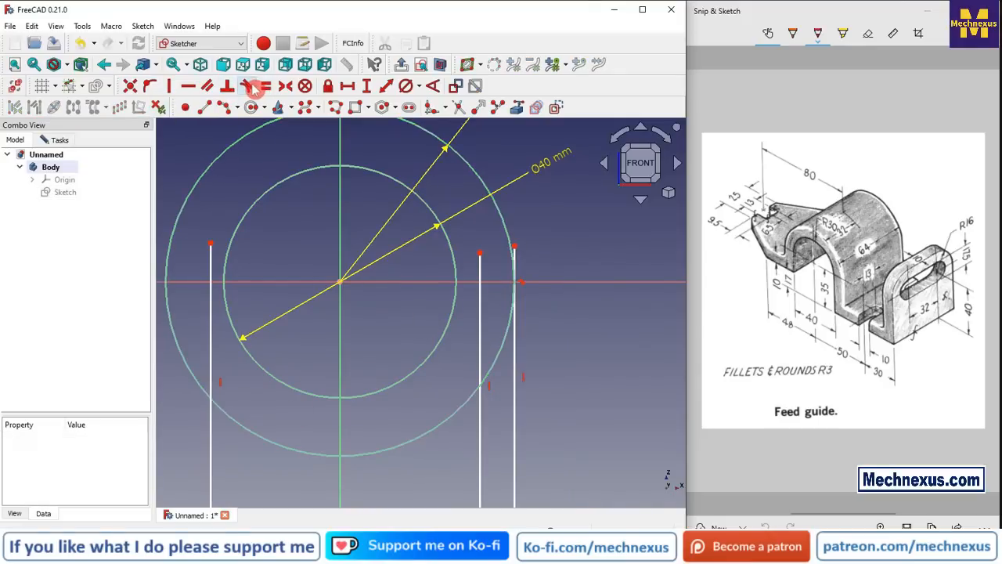
{"action": "left_click", "coordinate": [514, 252]}
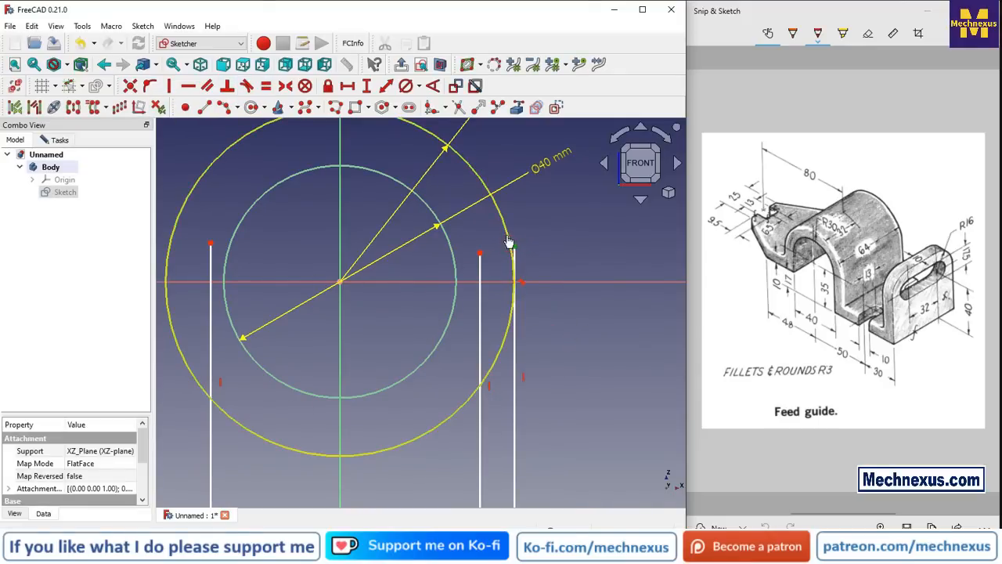
{"action": "left_click", "coordinate": [509, 242]}
{"action": "left_click", "coordinate": [149, 85]}
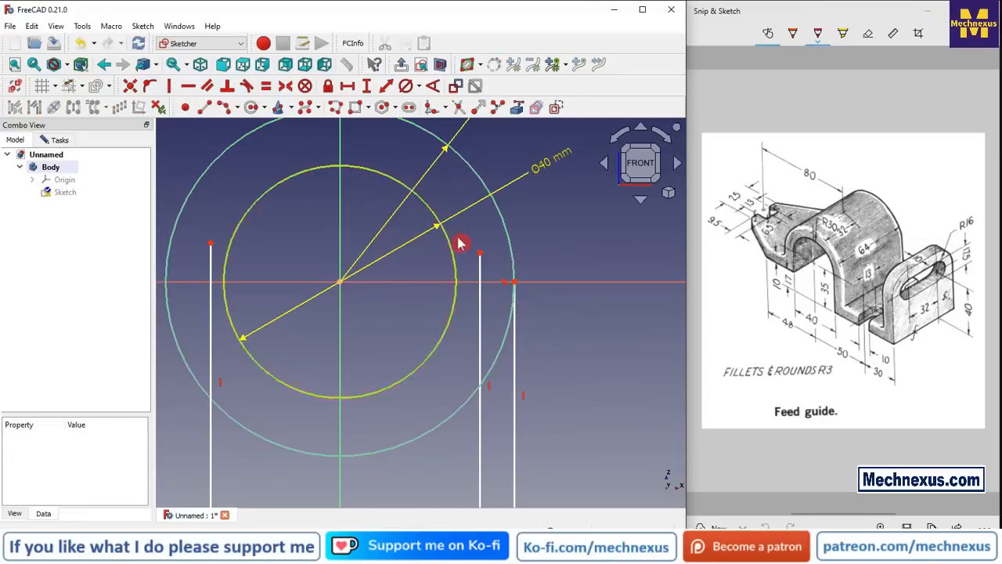
Make the inner vertical line on the positive X side tangent to the 40 mm circle and constrain its upper endpoint onto that circle.
{"action": "left_click", "coordinate": [480, 270]}
{"action": "left_click", "coordinate": [260, 197]}
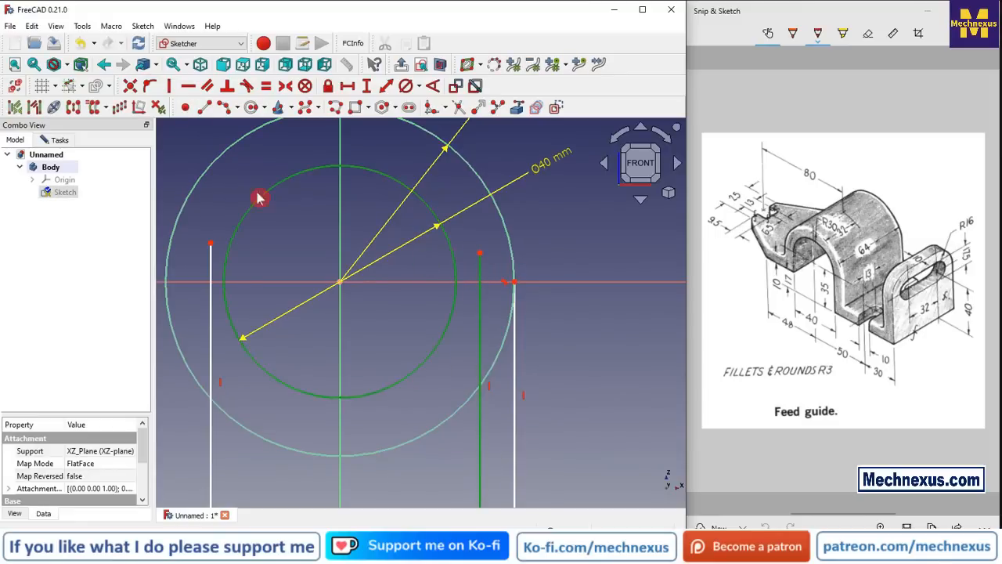
{"action": "left_click", "coordinate": [247, 86]}
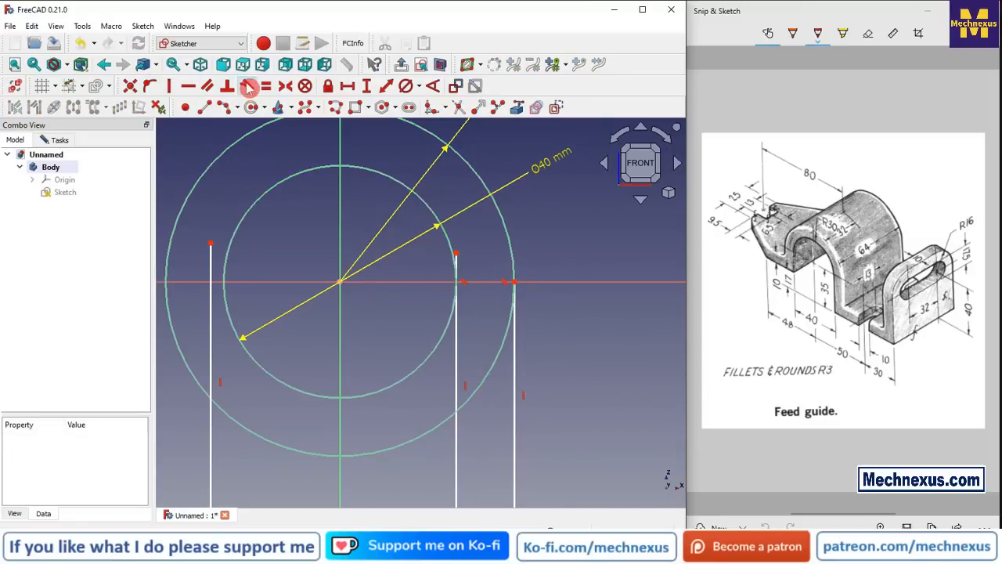
{"action": "left_click", "coordinate": [449, 246]}
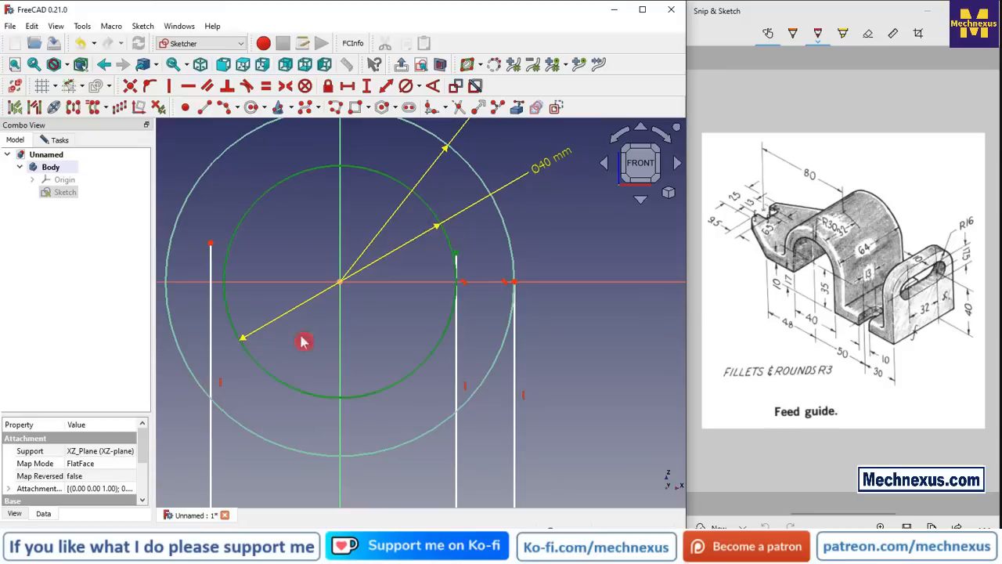
{"action": "left_click", "coordinate": [149, 85]}
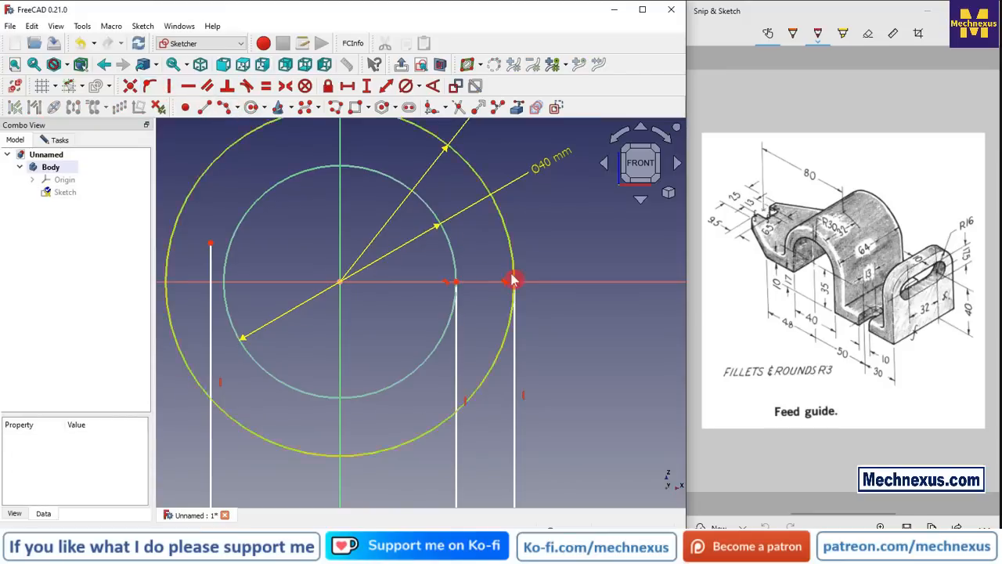
Make the inner vertical line on the negative X side tangent to the 40 mm circle and constrain its upper endpoint onto that circle.
{"action": "scroll", "coordinate": [515, 281], "scroll_direction": "down", "scroll_amount": 3}
{"action": "scroll", "coordinate": [310, 283], "scroll_direction": "up", "scroll_amount": 3}
{"action": "left_click", "coordinate": [379, 307]}
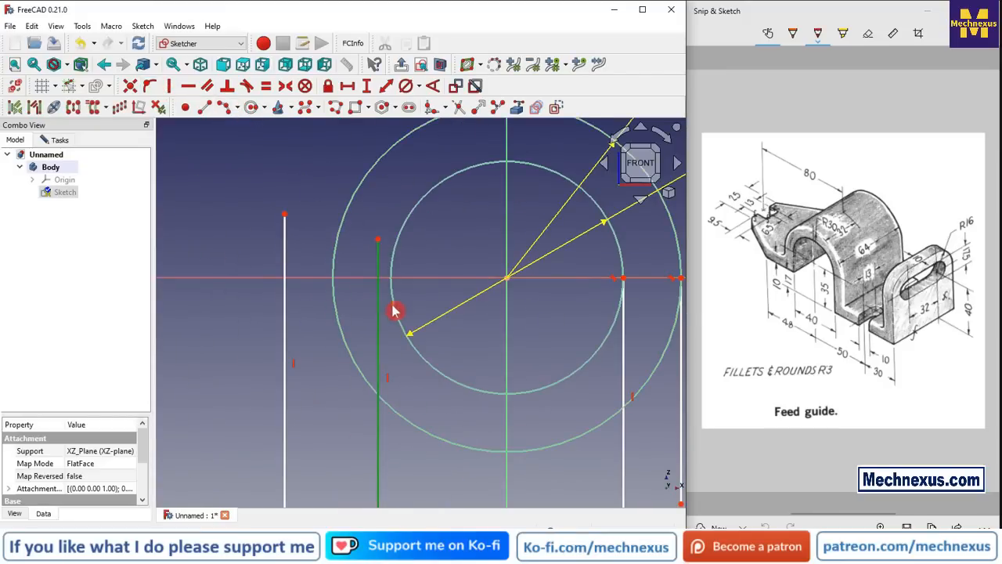
{"action": "left_click", "coordinate": [246, 85]}
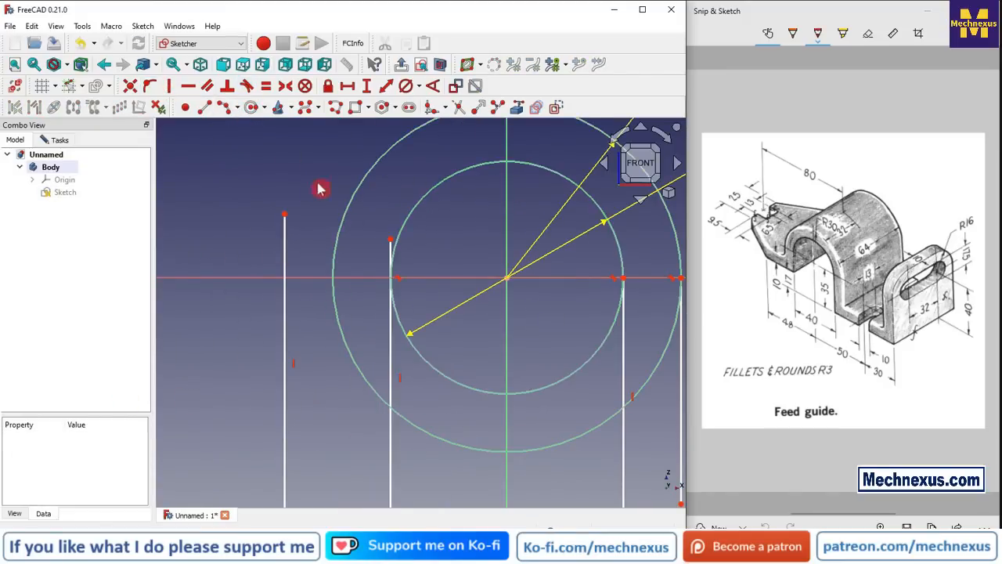
{"action": "left_click", "coordinate": [391, 241]}
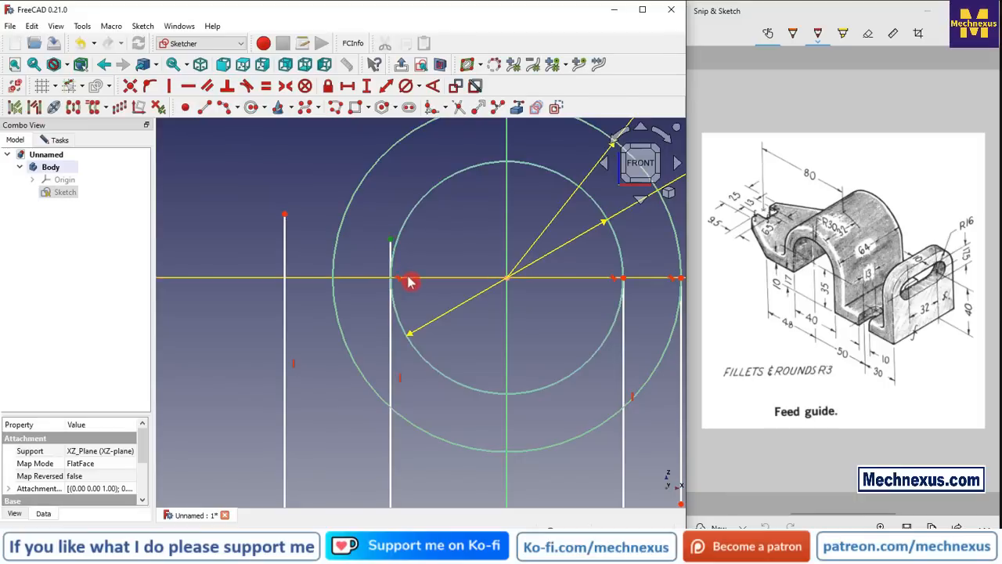
{"action": "left_click", "coordinate": [398, 321]}
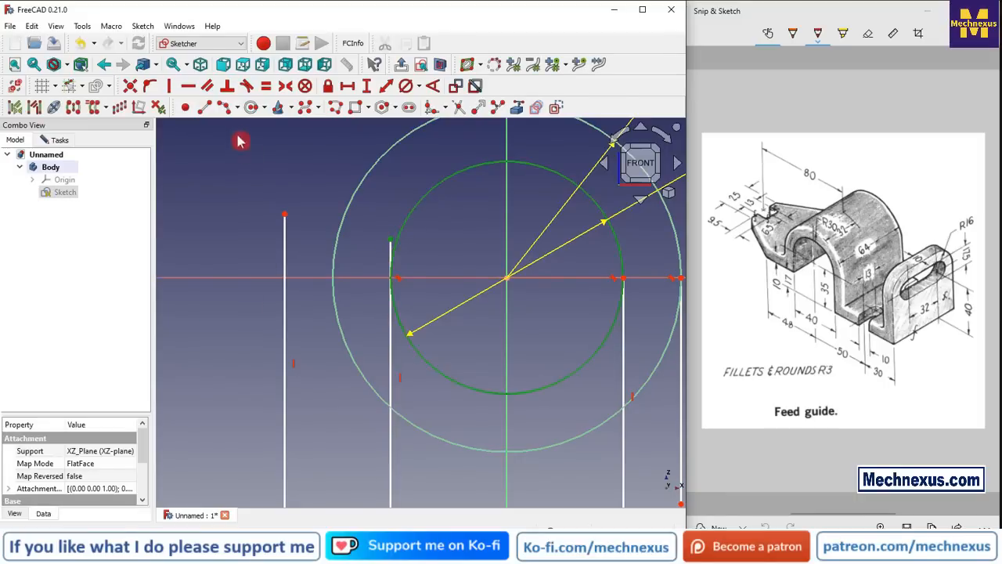
{"action": "left_click", "coordinate": [150, 86]}
Make the outermost vertical line on the negative X side tangent to the 30 mm radius circle and constrain its upper endpoint onto that circle.
{"action": "scroll", "coordinate": [337, 251], "scroll_direction": "up", "scroll_amount": 3}
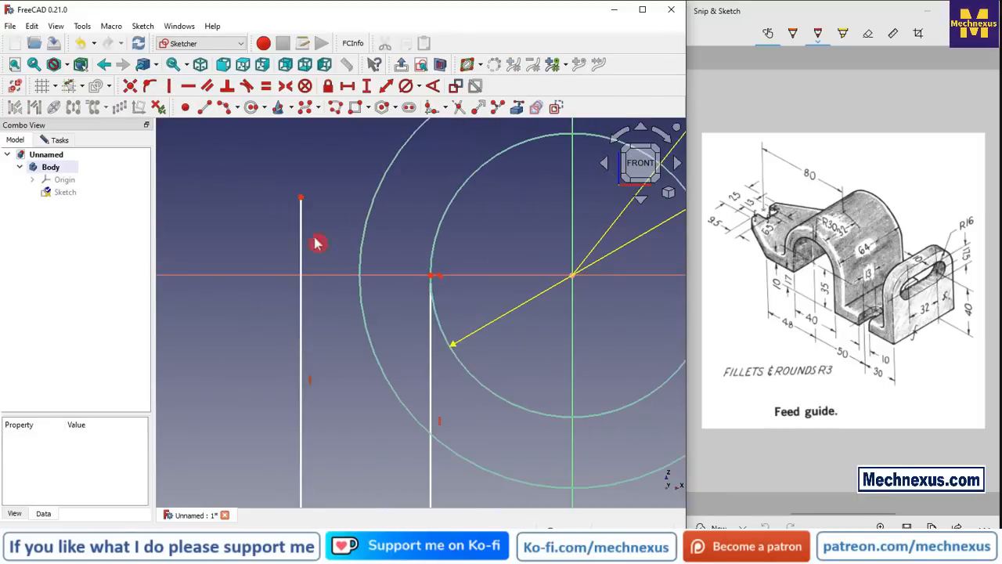
{"action": "left_click", "coordinate": [302, 235]}
{"action": "left_click", "coordinate": [363, 251]}
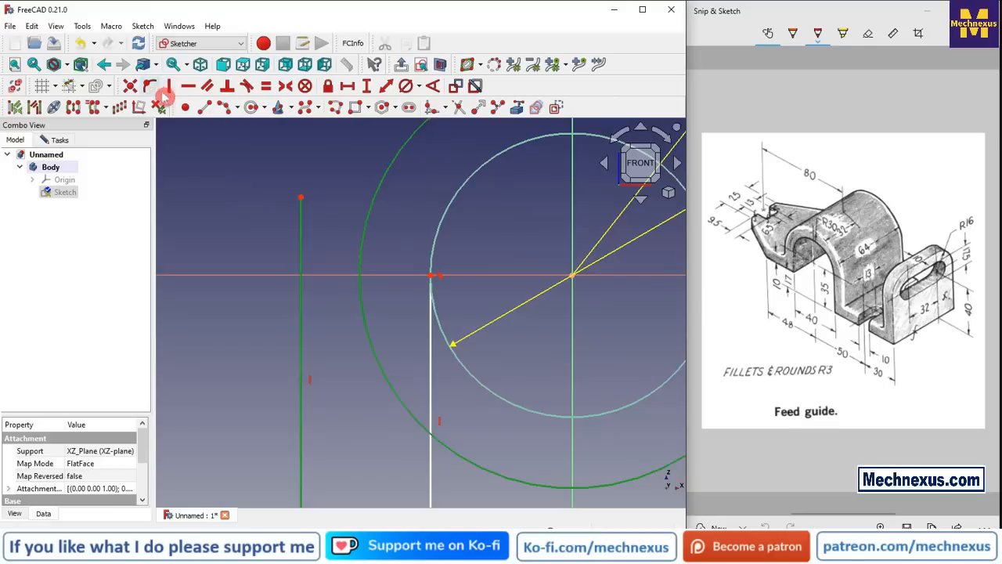
{"action": "left_click", "coordinate": [246, 86]}
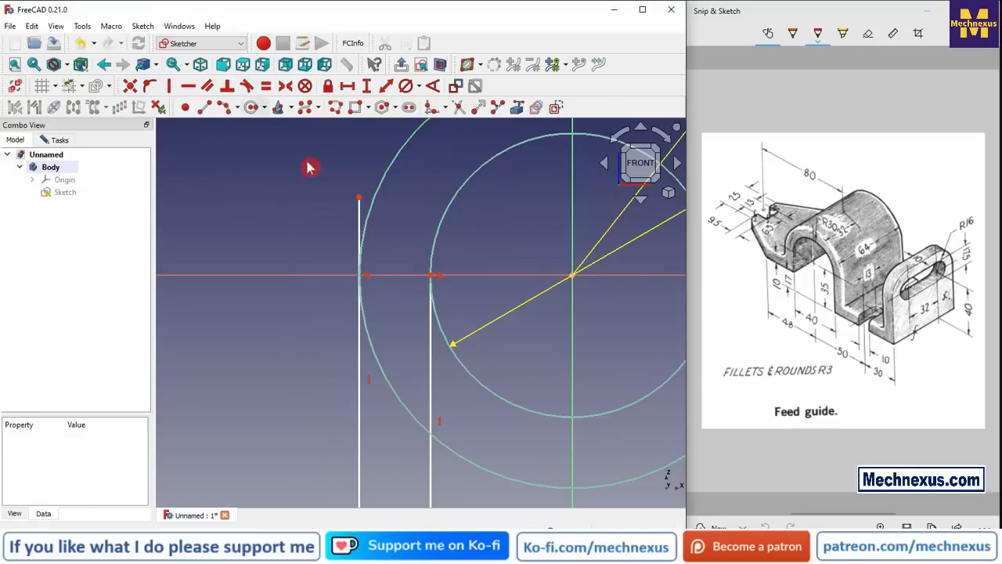
{"action": "left_click", "coordinate": [361, 202]}
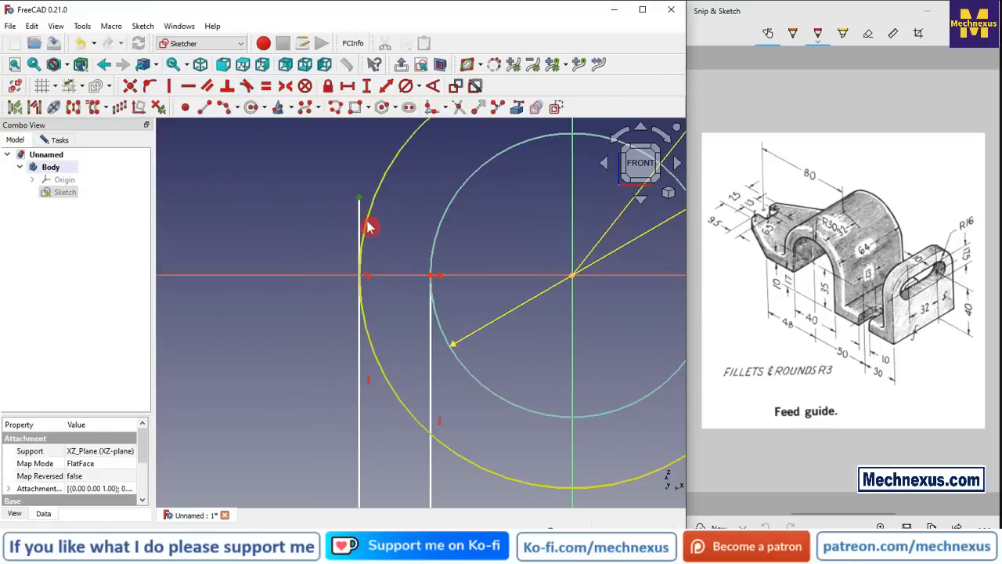
{"action": "left_click", "coordinate": [149, 86]}
Shorten the rightmost vertical line by moving its lower endpoint up above the end of the neighbouring inner line.
{"action": "scroll", "coordinate": [371, 218], "scroll_direction": "down", "scroll_amount": 4}
{"action": "scroll", "coordinate": [393, 317], "scroll_direction": "up", "scroll_amount": 2}
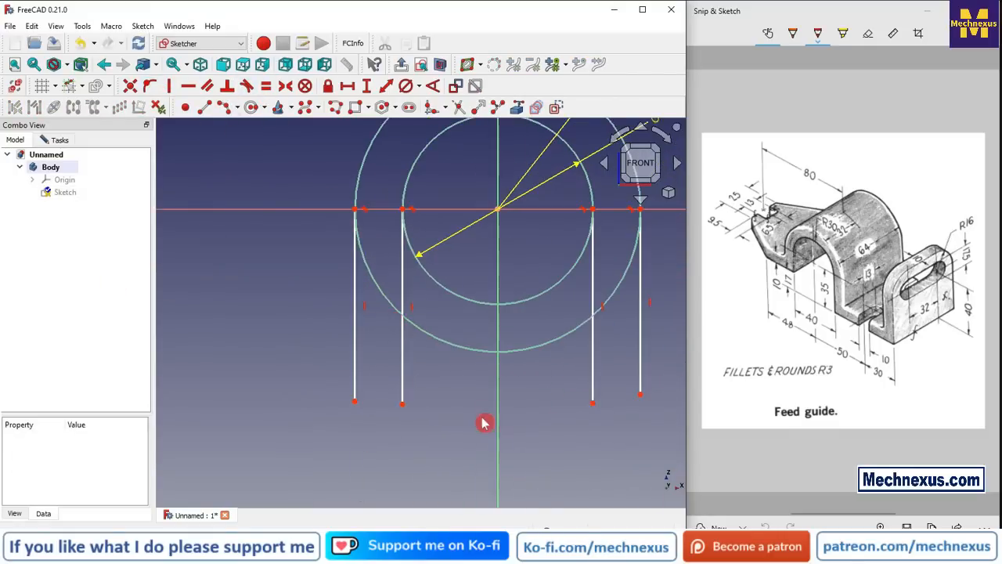
{"action": "scroll", "coordinate": [368, 337], "scroll_direction": "down", "scroll_amount": 1}
{"action": "scroll", "coordinate": [369, 338], "scroll_direction": "down", "scroll_amount": 1}
{"action": "scroll", "coordinate": [463, 381], "scroll_direction": "up", "scroll_amount": 1}
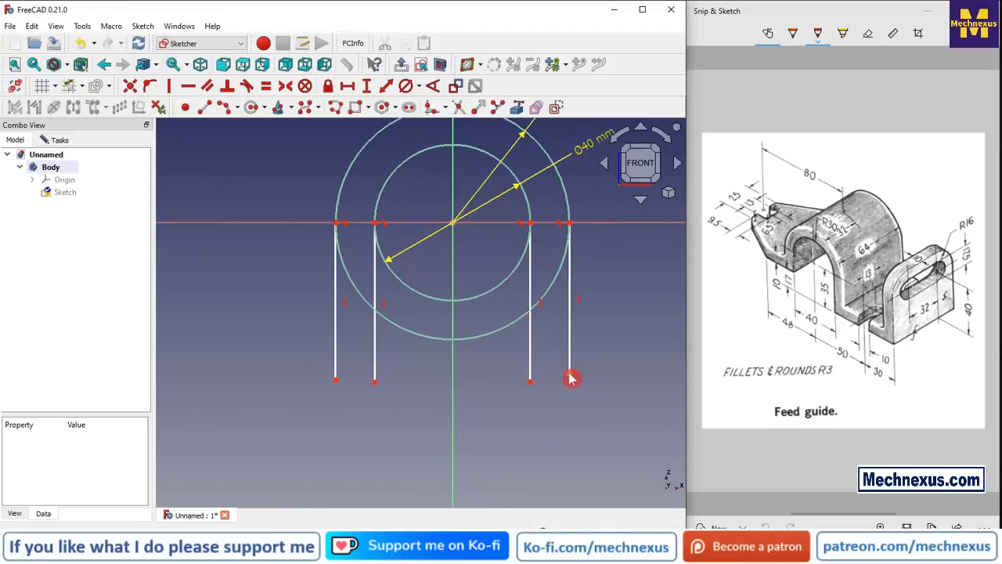
{"action": "left_click_drag", "start_coordinate": [570, 379], "coordinate": [564, 342]}
{"action": "scroll", "coordinate": [395, 344], "scroll_direction": "down", "scroll_amount": 2}
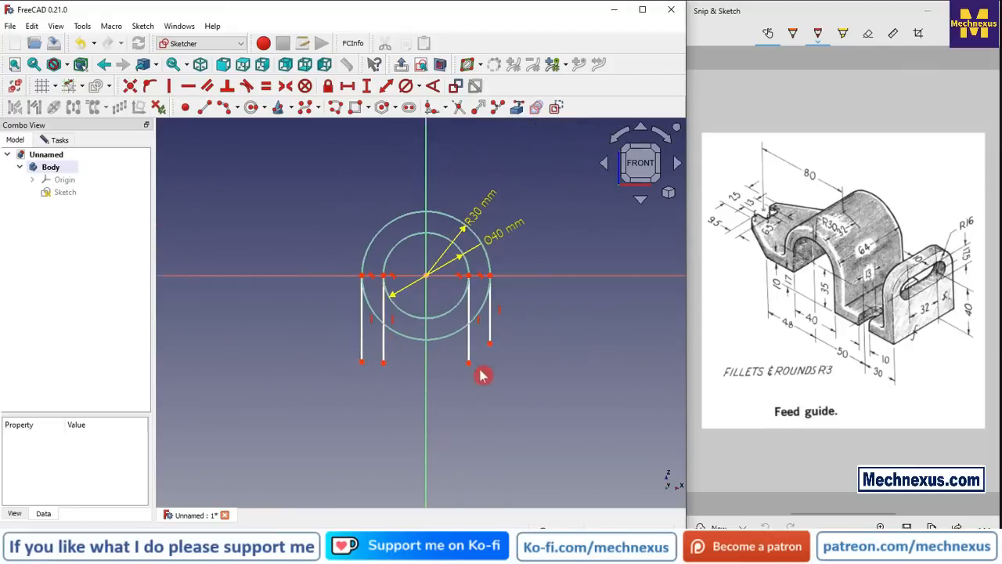
Sketch the right flange outline from the inner vertical line around an upright wall about 11 mm thick, back to the outer line's lower end.
{"action": "scroll", "coordinate": [489, 348], "scroll_direction": "up", "scroll_amount": 2}
{"action": "left_click", "coordinate": [203, 108]}
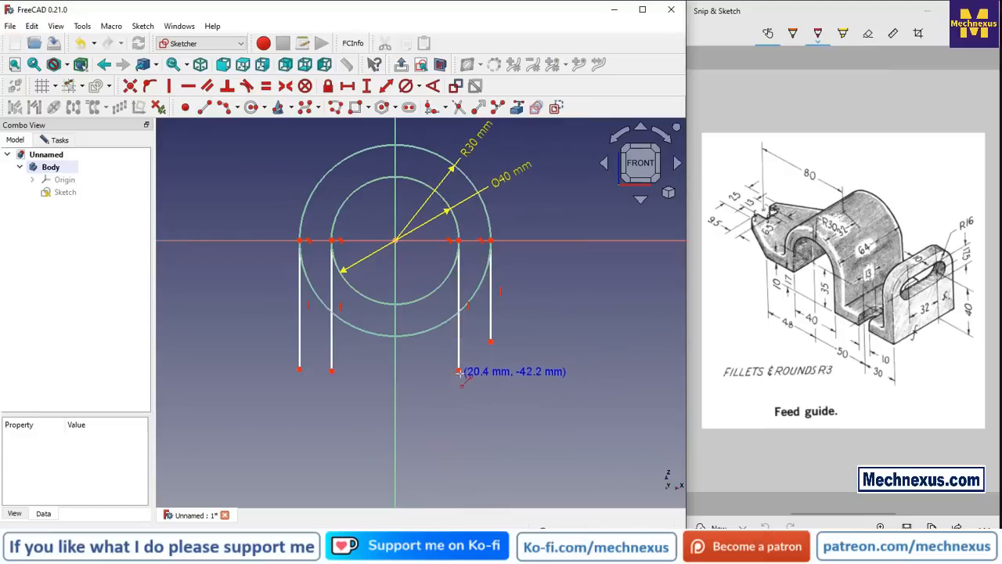
{"action": "scroll", "coordinate": [407, 382], "scroll_direction": "down", "scroll_amount": 2}
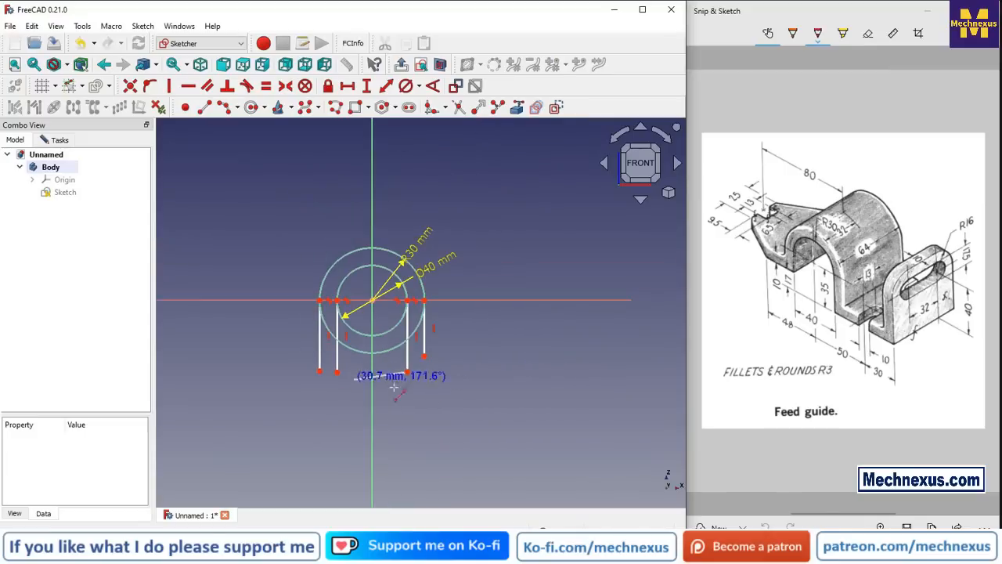
{"action": "left_click", "coordinate": [583, 371]}
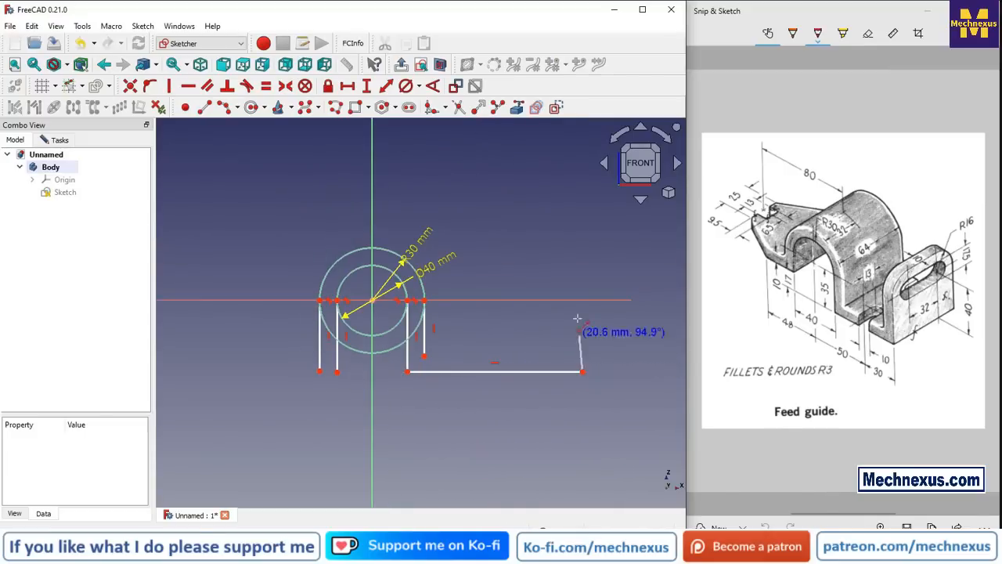
{"action": "left_click", "coordinate": [582, 279]}
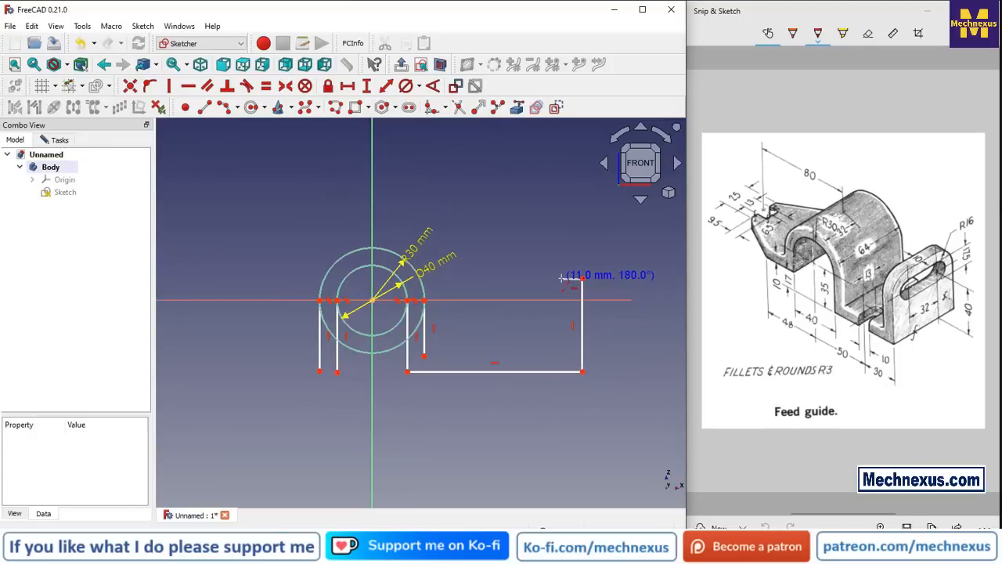
{"action": "left_click", "coordinate": [563, 279]}
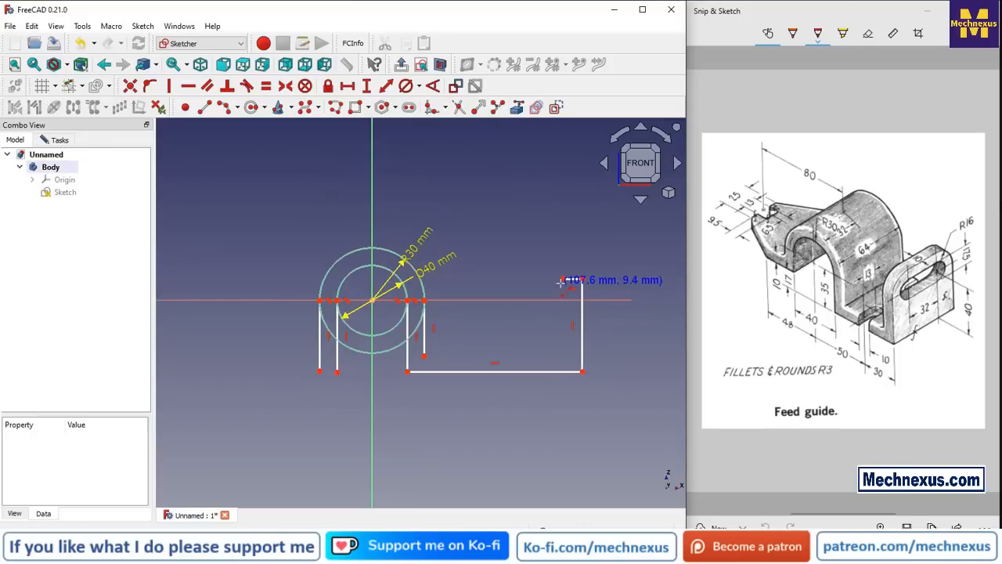
{"action": "left_click", "coordinate": [563, 350]}
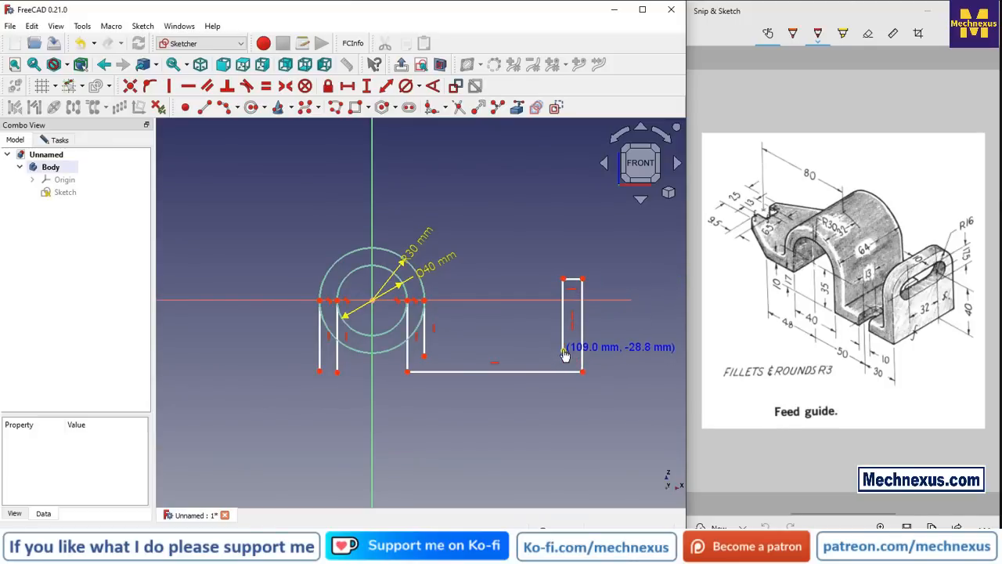
{"action": "left_click", "coordinate": [424, 356]}
{"action": "scroll", "coordinate": [466, 436], "scroll_direction": "down", "scroll_amount": 2}
{"action": "scroll", "coordinate": [318, 393], "scroll_direction": "up", "scroll_amount": 3}
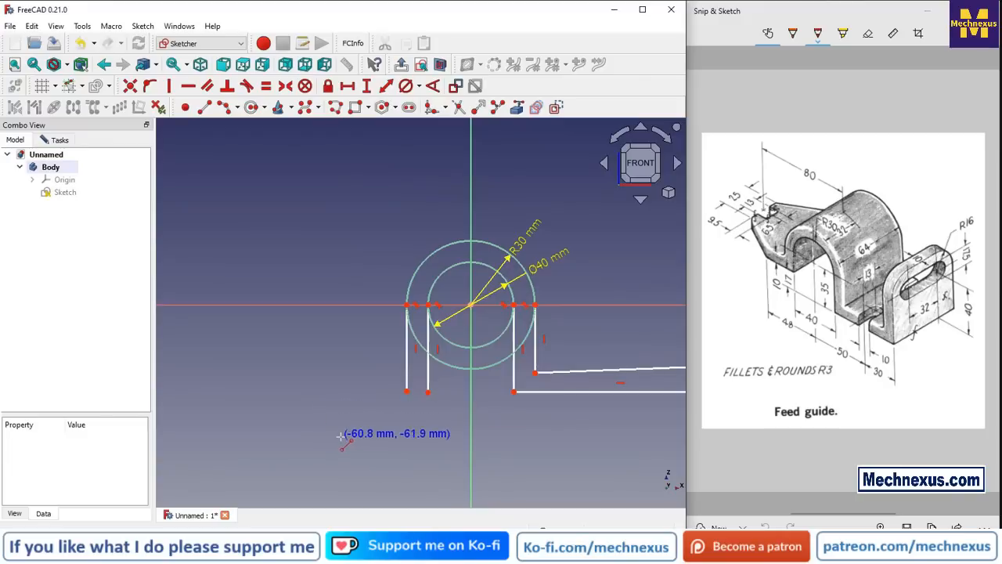
{"action": "key", "text": "Escape"}
Constrain the slanted upper edge of the right flange to be horizontal.
{"action": "left_click", "coordinate": [613, 369]}
{"action": "scroll", "coordinate": [329, 387], "scroll_direction": "down", "scroll_amount": 3}
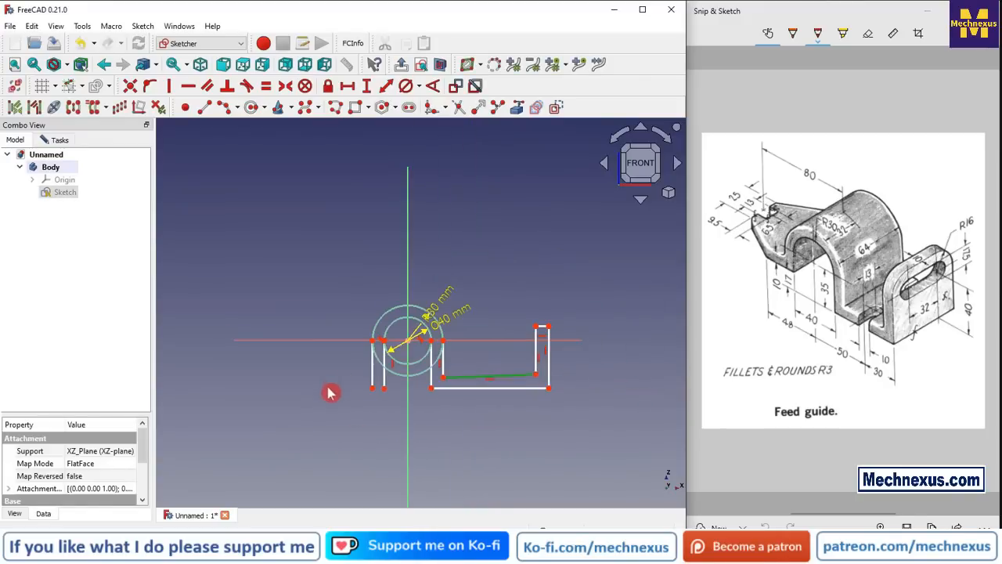
{"action": "left_click", "coordinate": [187, 93]}
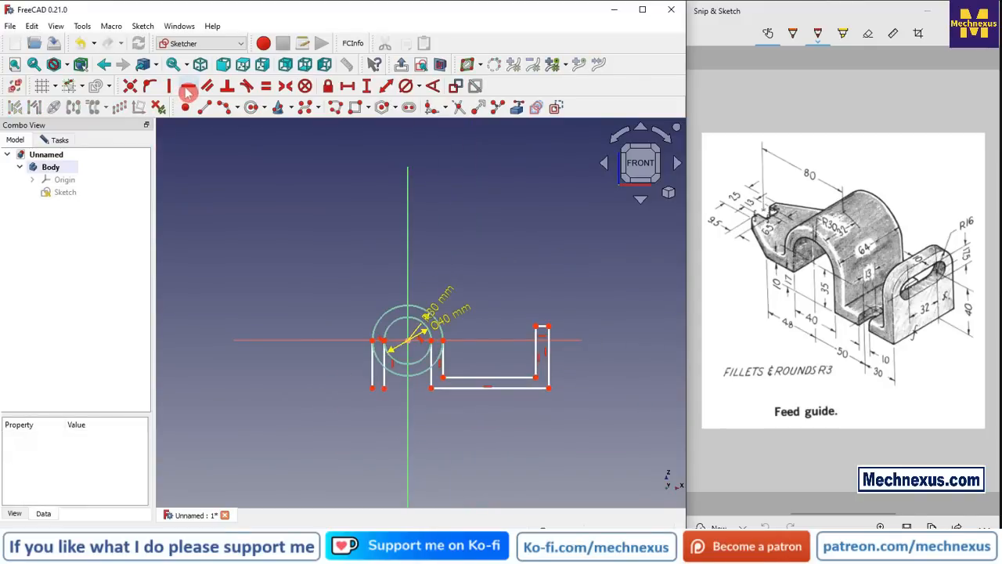
Lengthen the inner left vertical line downward and connect it to the outer left line with a polyline forming a flange about 117 mm long.
{"action": "scroll", "coordinate": [349, 369], "scroll_direction": "up", "scroll_amount": 3}
{"action": "left_click_drag", "start_coordinate": [427, 418], "coordinate": [425, 448]}
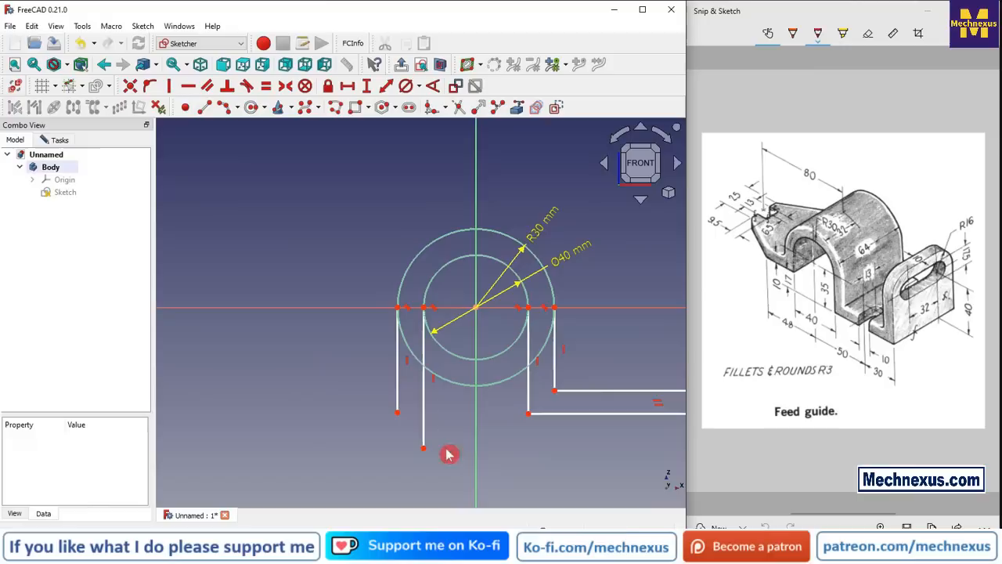
{"action": "left_click", "coordinate": [340, 109]}
{"action": "scroll", "coordinate": [463, 218], "scroll_direction": "down", "scroll_amount": 3}
{"action": "scroll", "coordinate": [428, 345], "scroll_direction": "up", "scroll_amount": 2}
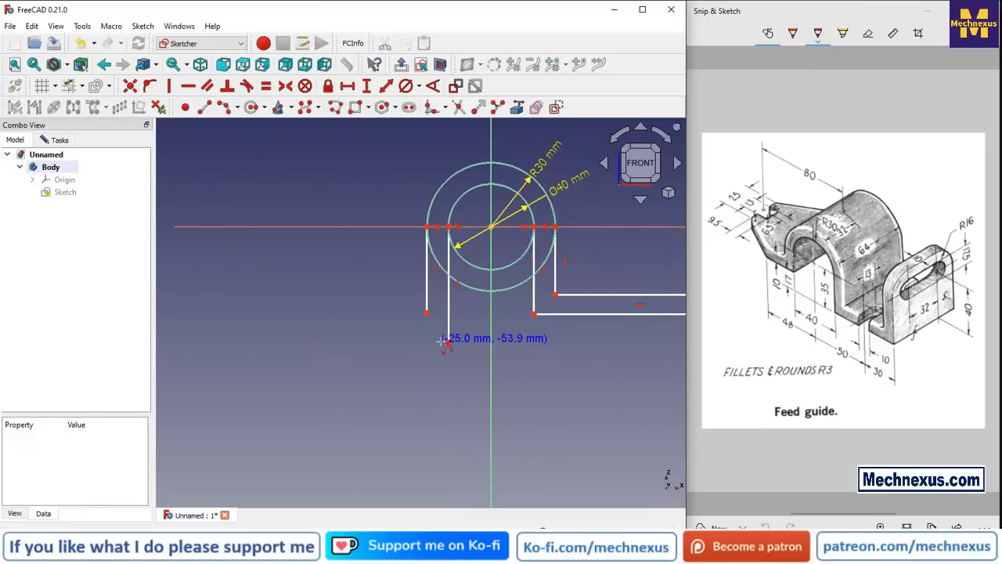
{"action": "left_click", "coordinate": [448, 341]}
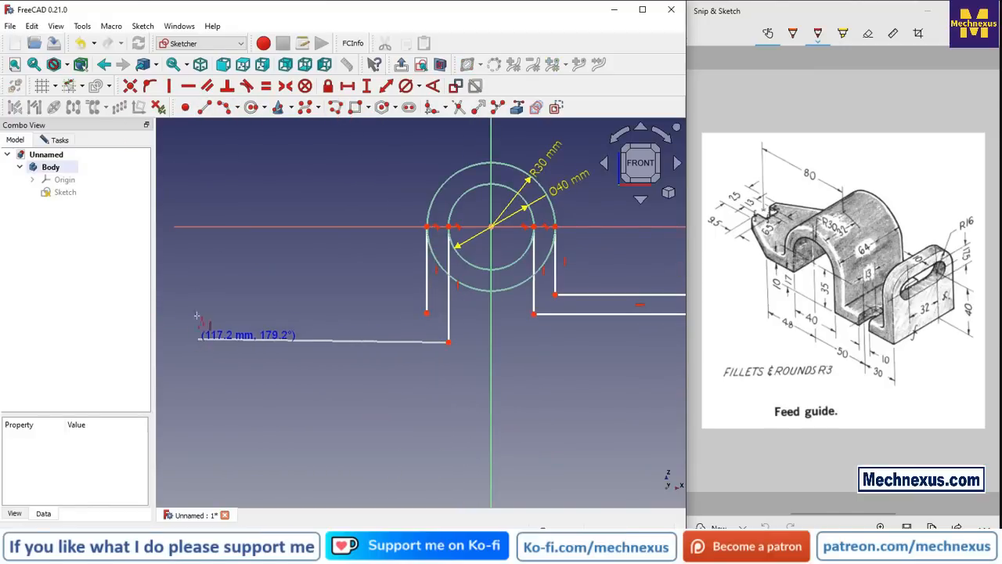
{"action": "left_click", "coordinate": [197, 341]}
{"action": "left_click", "coordinate": [193, 279]}
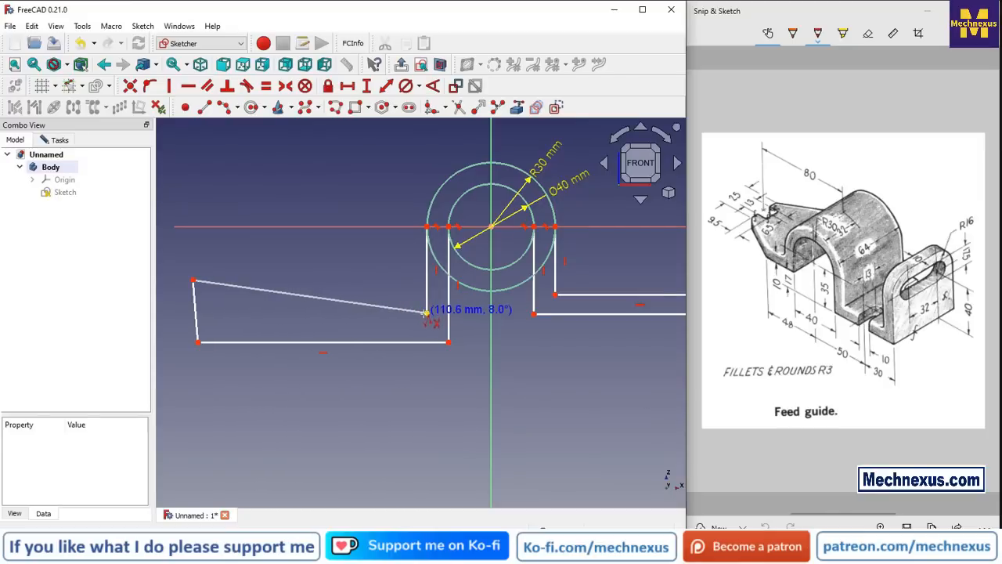
{"action": "left_click", "coordinate": [426, 312]}
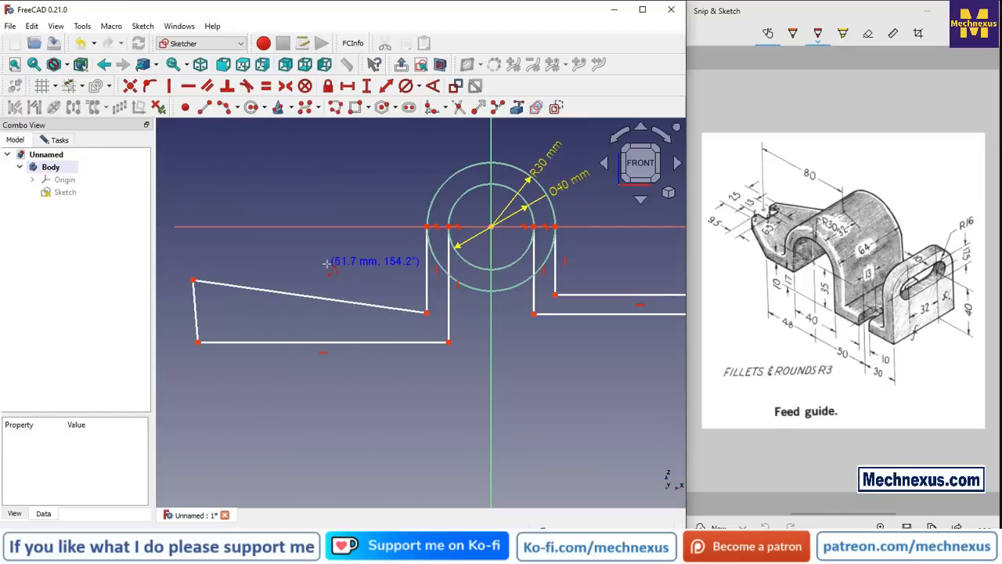
{"action": "right_click", "coordinate": [264, 285]}
Constrain the left flange's slanted upper edge to be horizontal and its slanted end edge to be vertical.
{"action": "left_click", "coordinate": [278, 291]}
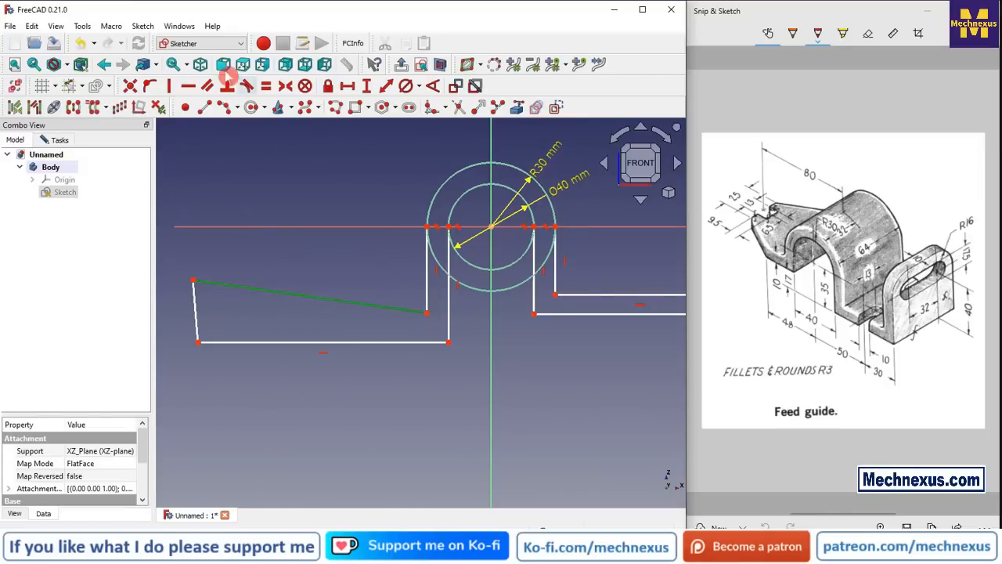
{"action": "left_click", "coordinate": [188, 85]}
{"action": "scroll", "coordinate": [305, 234], "scroll_direction": "down", "scroll_amount": 1}
{"action": "left_click", "coordinate": [221, 306]}
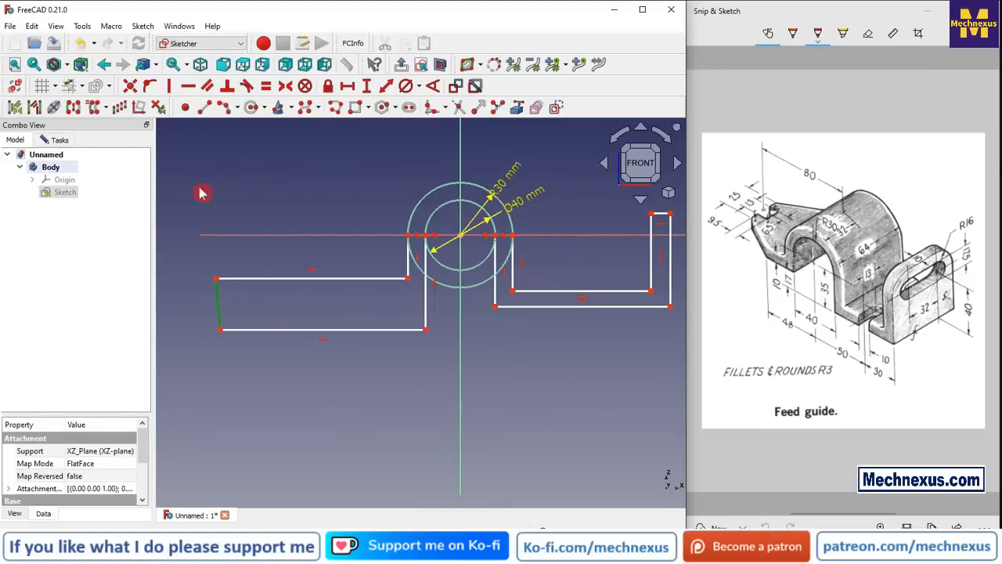
{"action": "left_click", "coordinate": [169, 85]}
{"action": "scroll", "coordinate": [371, 352], "scroll_direction": "down", "scroll_amount": 1}
{"action": "scroll", "coordinate": [371, 313], "scroll_direction": "up", "scroll_amount": 1}
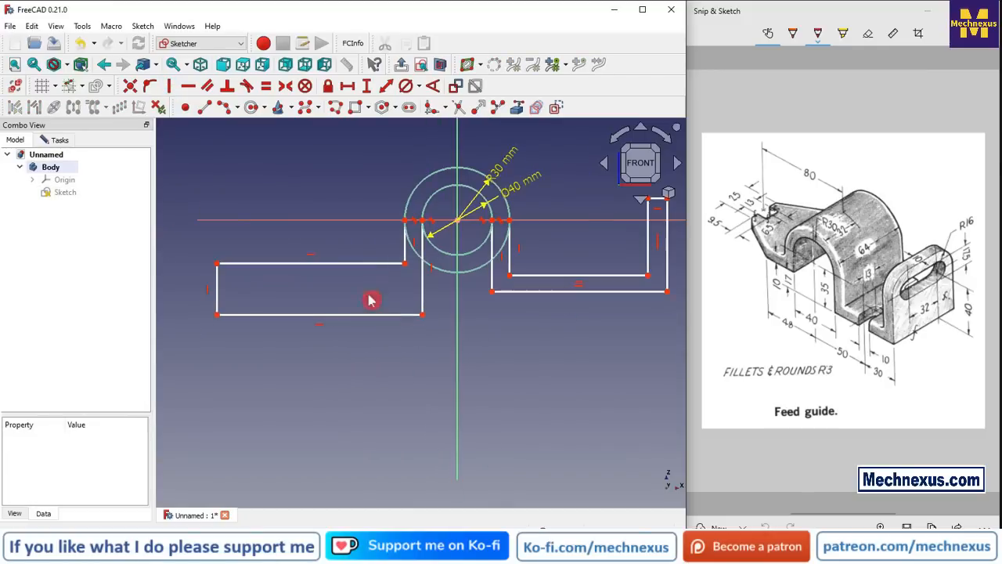
Move the left flange's upper edge down to thin the flange, and lower both horizontal edges of the right flange.
{"action": "left_click_drag", "start_coordinate": [368, 268], "coordinate": [367, 300]}
{"action": "mouse_move", "coordinate": [548, 291]}
{"action": "left_mouse_down"}
{"action": "mouse_move", "coordinate": [557, 352]}
{"action": "mouse_move", "coordinate": [560, 340]}
{"action": "left_mouse_up"}
{"action": "left_click_drag", "start_coordinate": [558, 282], "coordinate": [559, 313]}
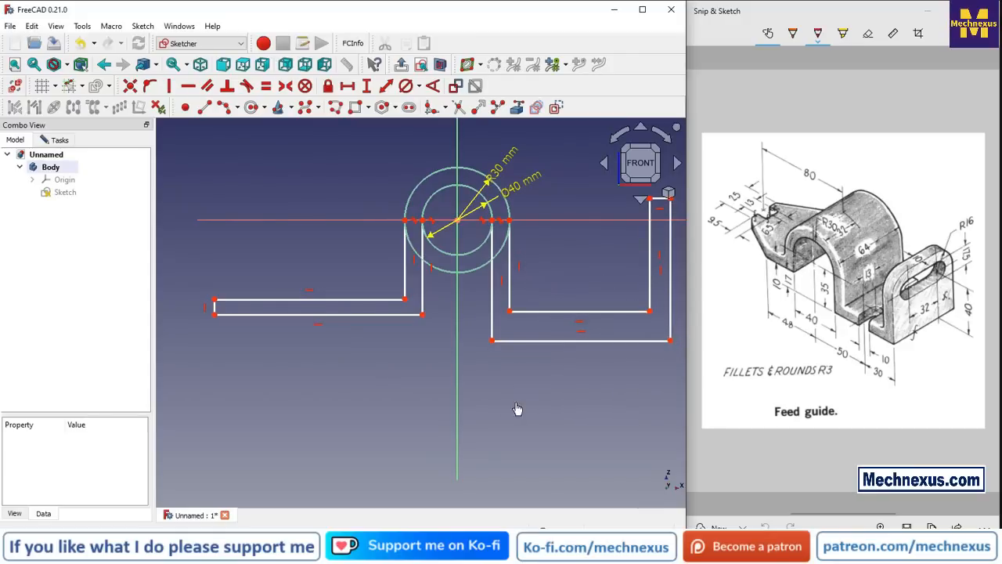
Trim away the lower halves of both concentric circles so only the upper semicircular arcs of the arch remain.
{"action": "scroll", "coordinate": [421, 229], "scroll_direction": "up", "scroll_amount": 2}
{"action": "left_click", "coordinate": [458, 107]}
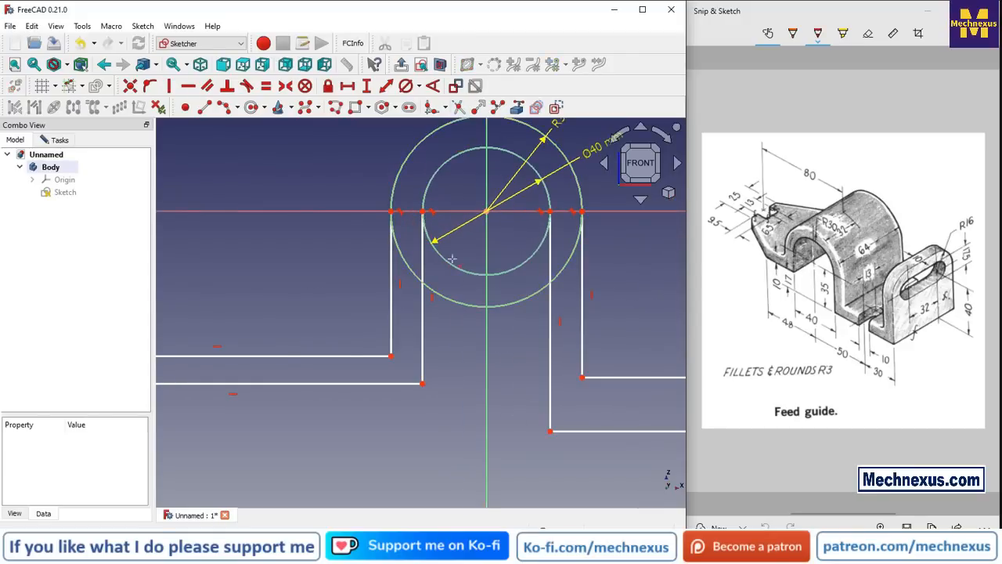
{"action": "left_click", "coordinate": [457, 268]}
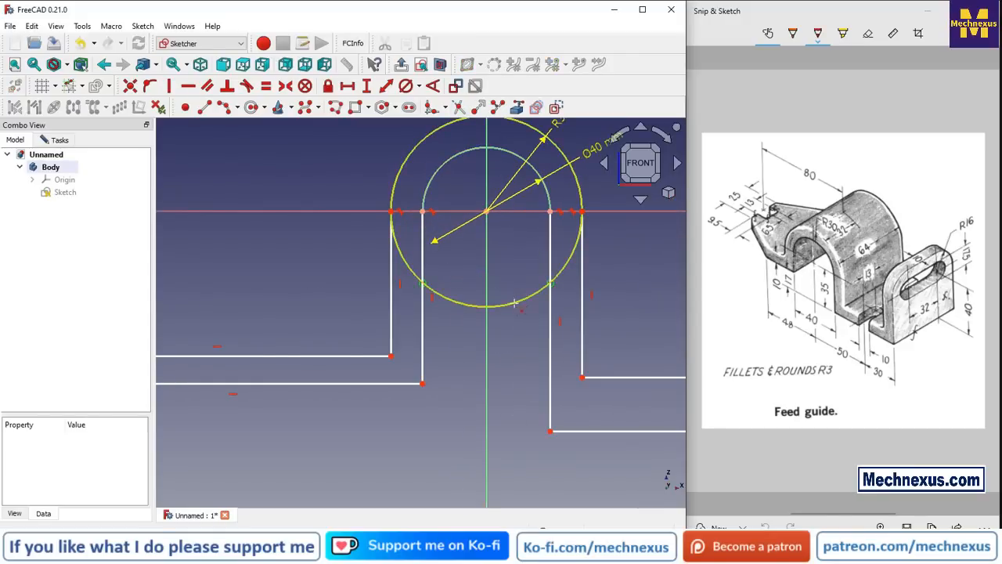
{"action": "left_click", "coordinate": [516, 305]}
{"action": "left_click", "coordinate": [569, 257]}
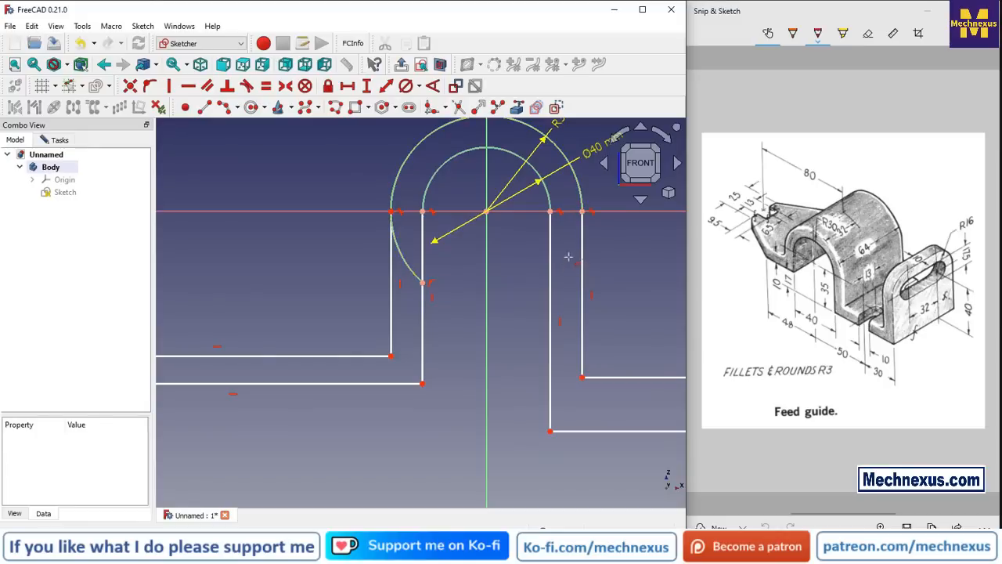
{"action": "left_click", "coordinate": [405, 266]}
{"action": "scroll", "coordinate": [407, 264], "scroll_direction": "down", "scroll_amount": 3}
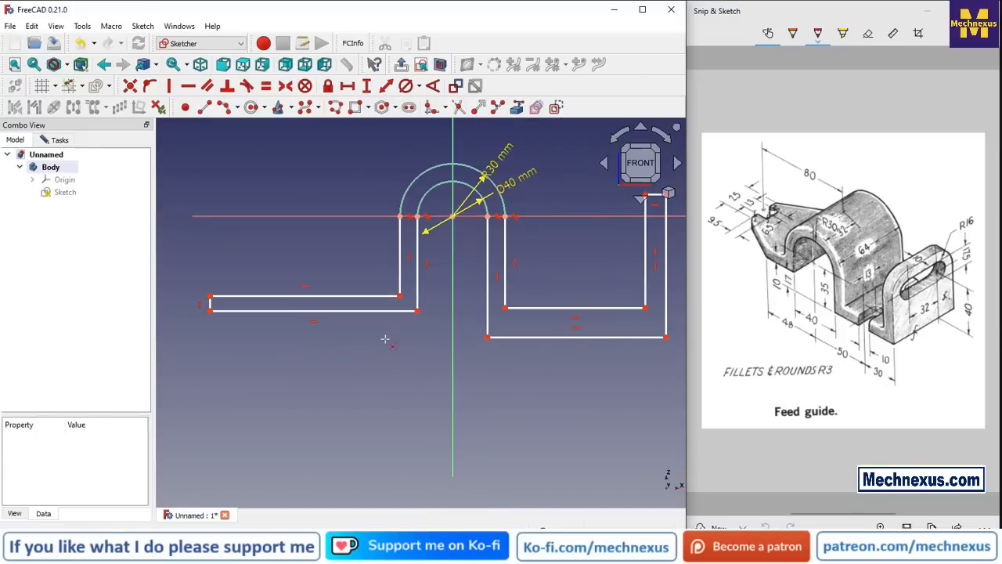
{"action": "scroll", "coordinate": [329, 376], "scroll_direction": "down", "scroll_amount": 1}
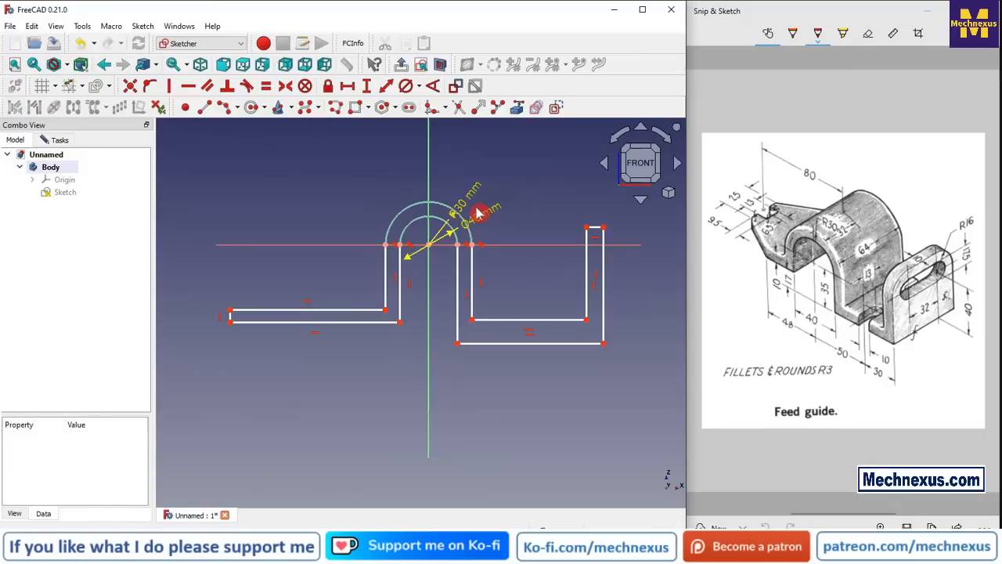
Constrain the horizontal distance between the left flange's outer upper corner and the arch centre to 80 mm.
{"action": "scroll", "coordinate": [358, 308], "scroll_direction": "up", "scroll_amount": 1}
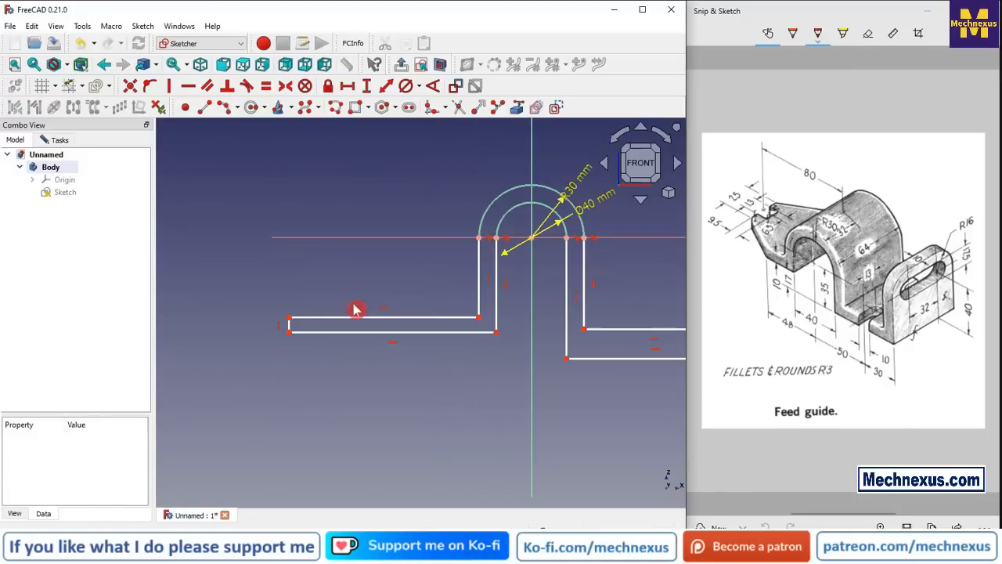
{"action": "left_click", "coordinate": [289, 318]}
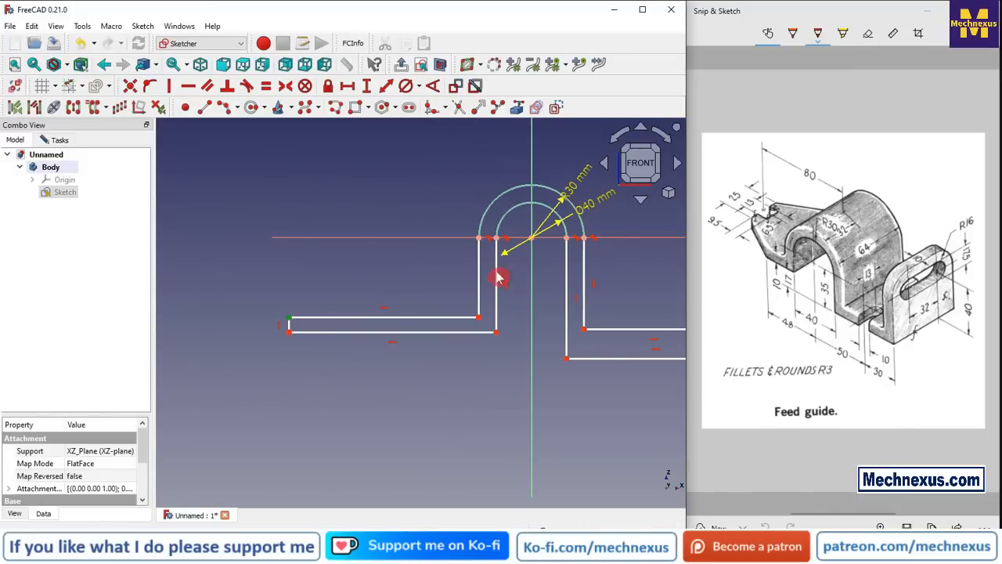
{"action": "left_click", "coordinate": [533, 240]}
{"action": "left_click", "coordinate": [346, 86]}
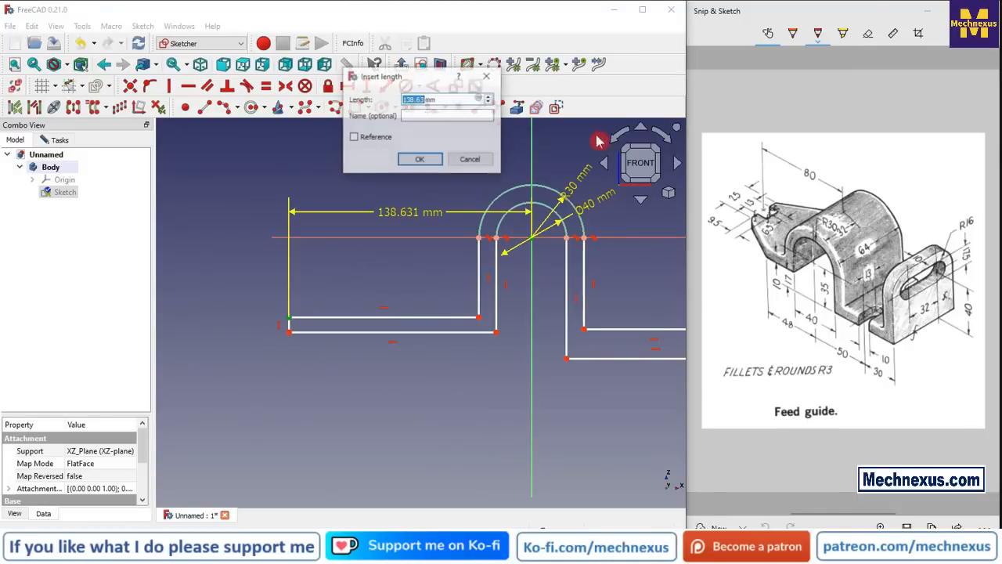
{"action": "type", "text": "80"}
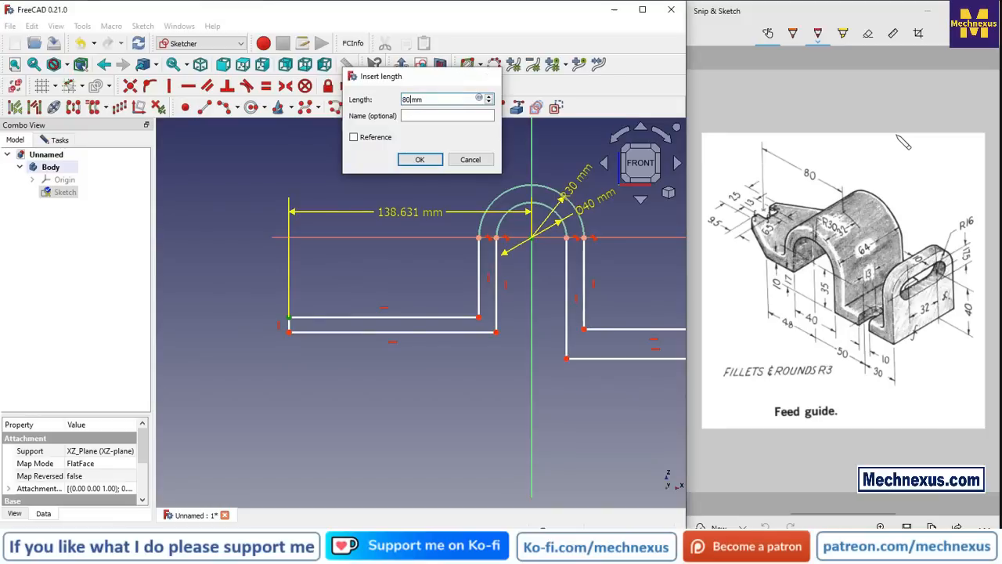
{"action": "key", "text": "Return"}
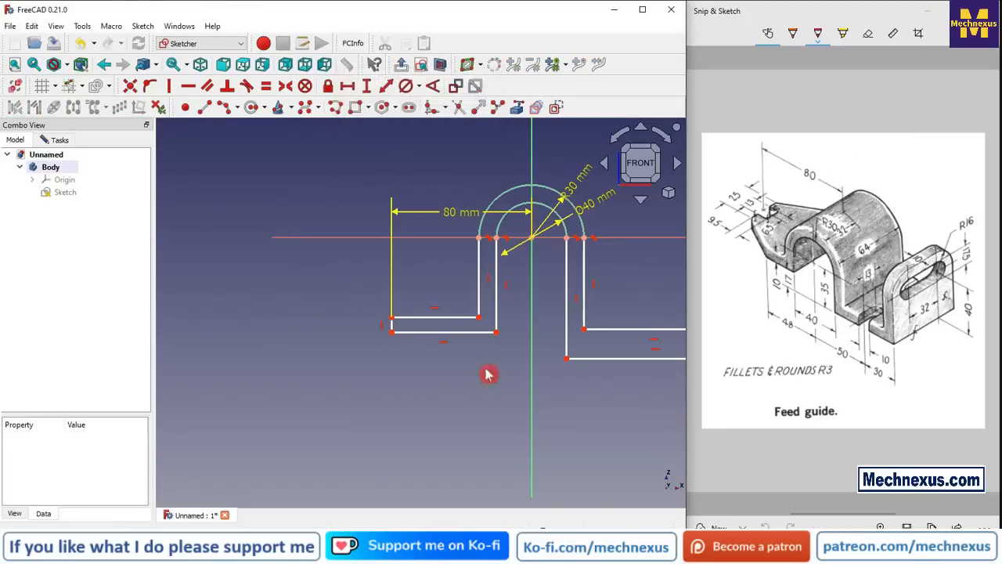
Set the length of the left flange's vertical end edge to 10 mm.
{"action": "scroll", "coordinate": [405, 340], "scroll_direction": "up", "scroll_amount": 3}
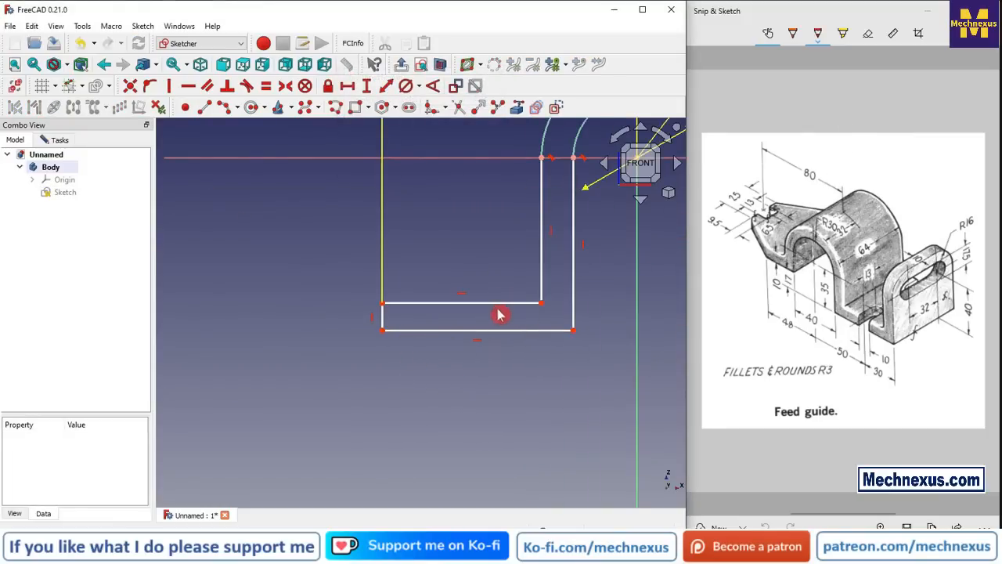
{"action": "left_click", "coordinate": [383, 321]}
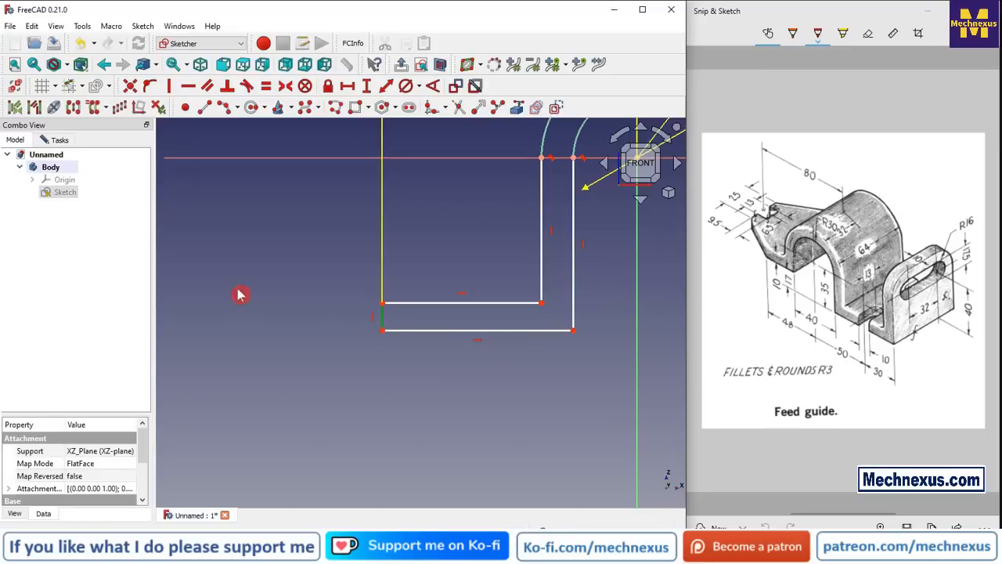
{"action": "left_click", "coordinate": [387, 87]}
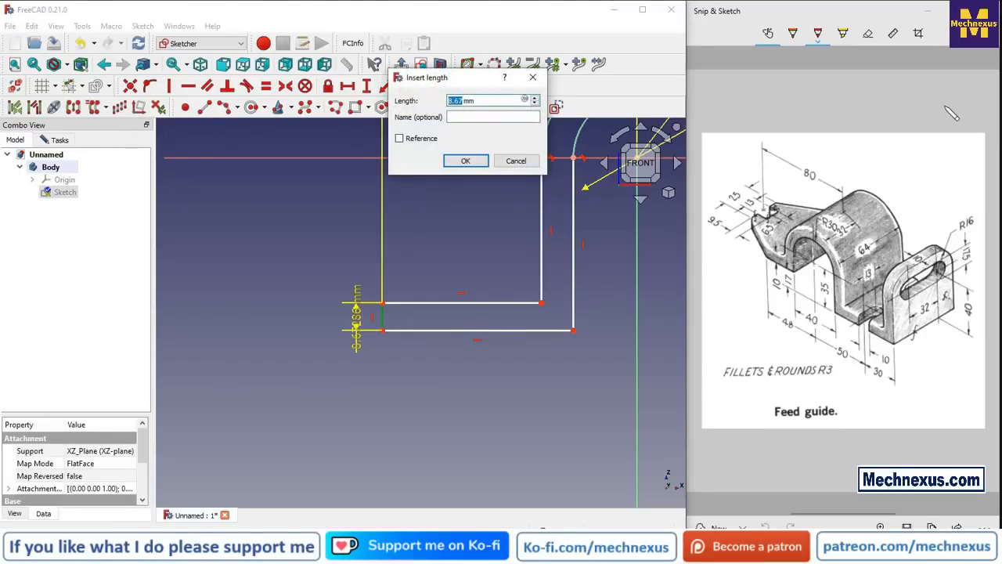
{"action": "type", "text": "10"}
{"action": "key", "text": "Return"}
Set the width of the right upright's top edge to 10 mm and move the dimension label clear of the upright.
{"action": "scroll", "coordinate": [548, 282], "scroll_direction": "down", "scroll_amount": 3}
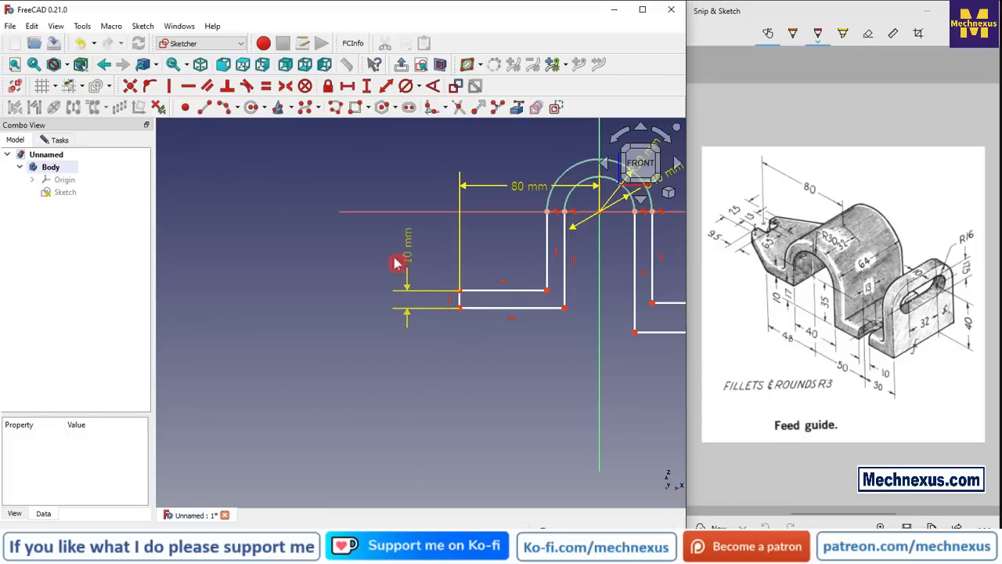
{"action": "scroll", "coordinate": [398, 264], "scroll_direction": "down", "scroll_amount": 5}
{"action": "scroll", "coordinate": [530, 293], "scroll_direction": "up", "scroll_amount": 6}
{"action": "scroll", "coordinate": [523, 341], "scroll_direction": "down", "scroll_amount": 3}
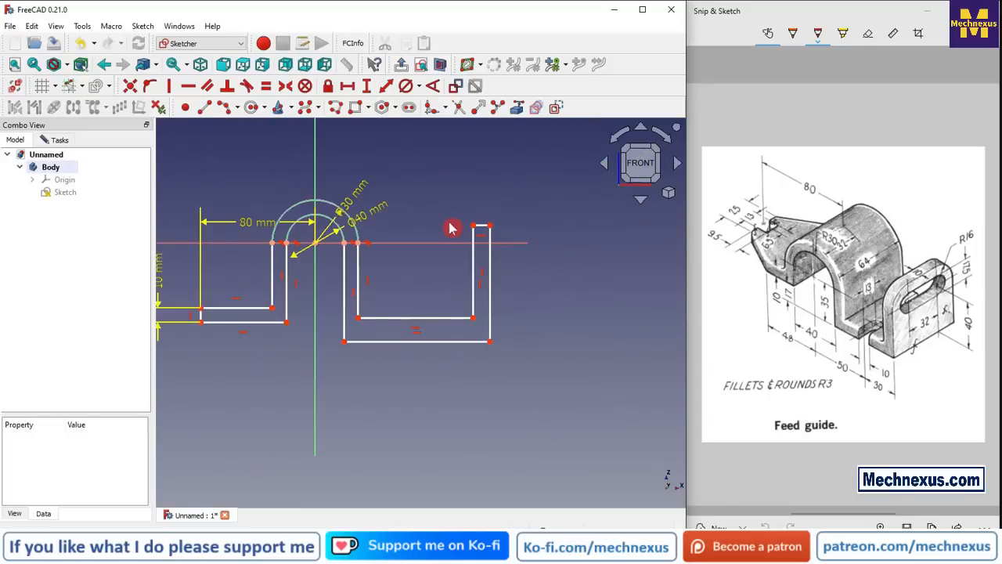
{"action": "scroll", "coordinate": [523, 233], "scroll_direction": "up", "scroll_amount": 2}
{"action": "left_click", "coordinate": [495, 230]}
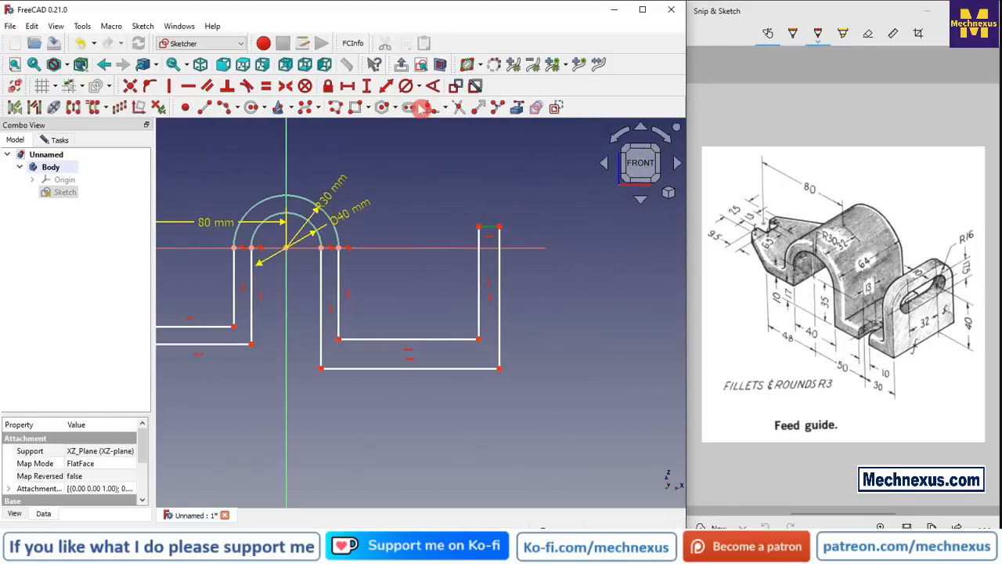
{"action": "left_click", "coordinate": [347, 86]}
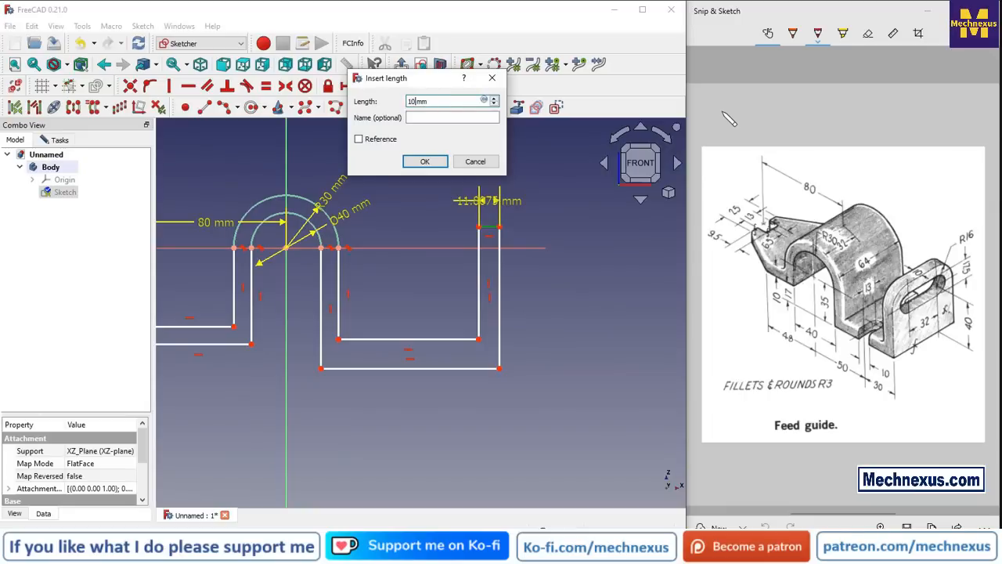
{"action": "type", "text": "10"}
{"action": "key", "text": "Return"}
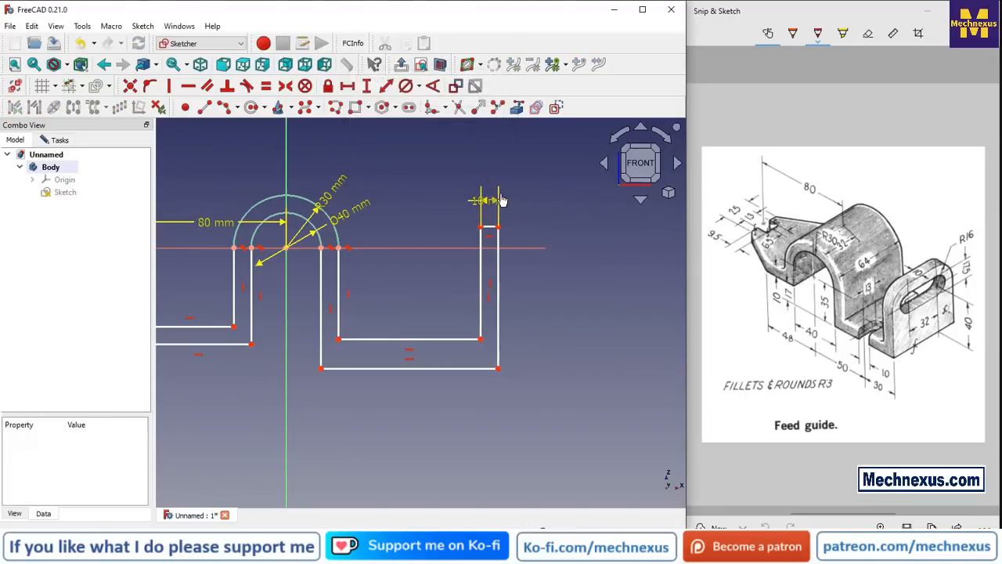
{"action": "left_click_drag", "start_coordinate": [502, 202], "coordinate": [544, 193]}
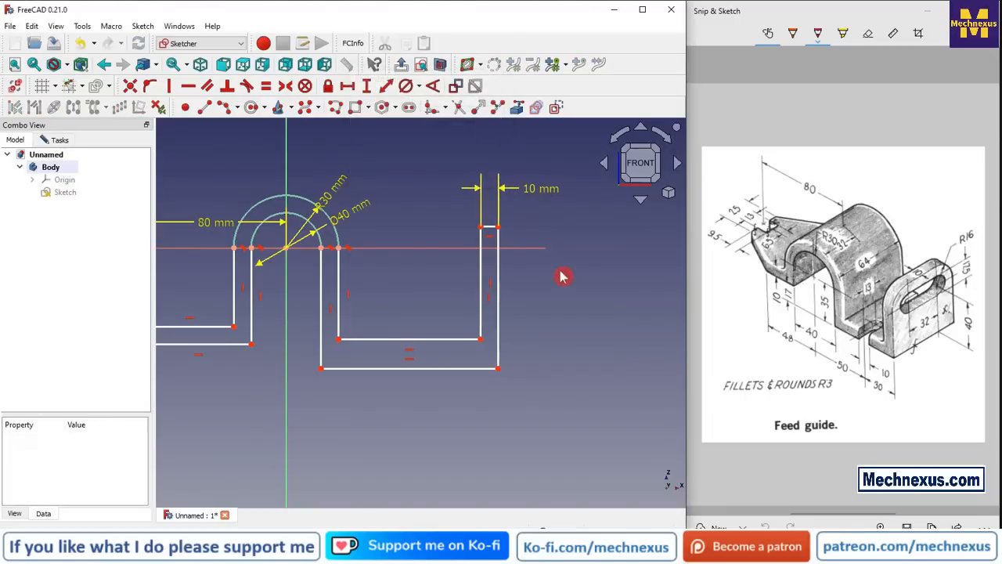
Constrain the vertical length of the right upright's outer line to 48 mm.
{"action": "scroll", "coordinate": [525, 330], "scroll_direction": "down", "scroll_amount": 2}
{"action": "scroll", "coordinate": [377, 317], "scroll_direction": "up", "scroll_amount": 2}
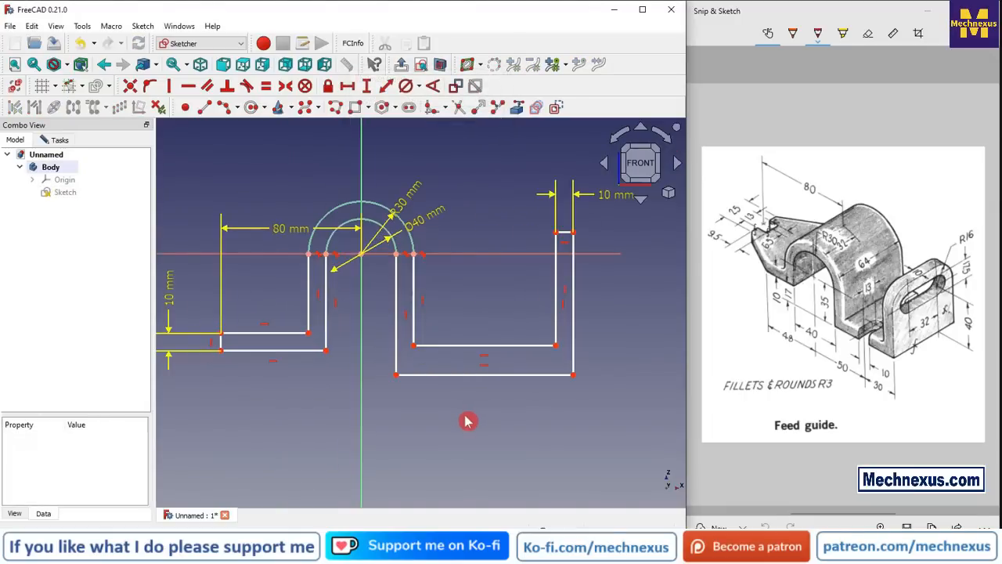
{"action": "left_click", "coordinate": [574, 313]}
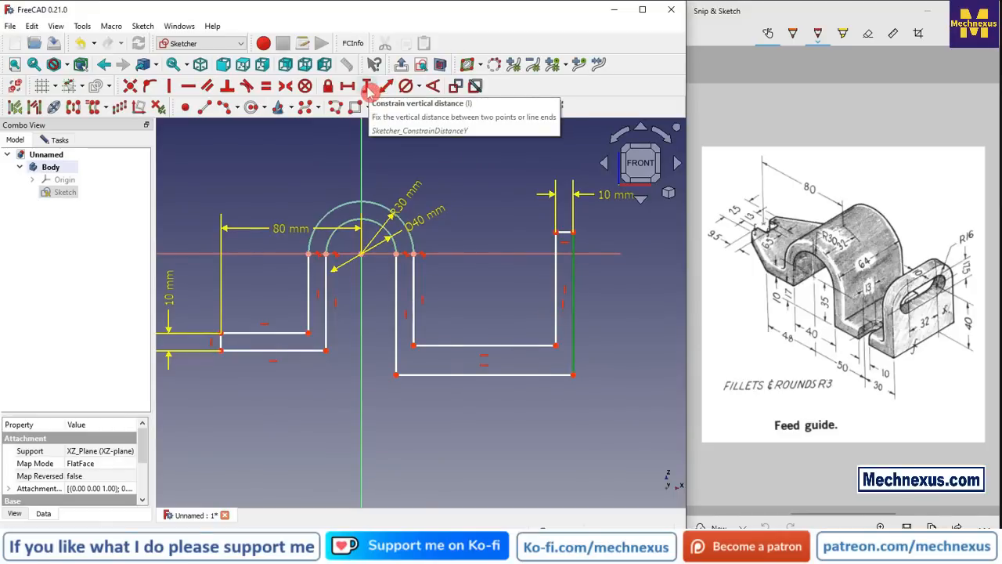
{"action": "left_click", "coordinate": [366, 87]}
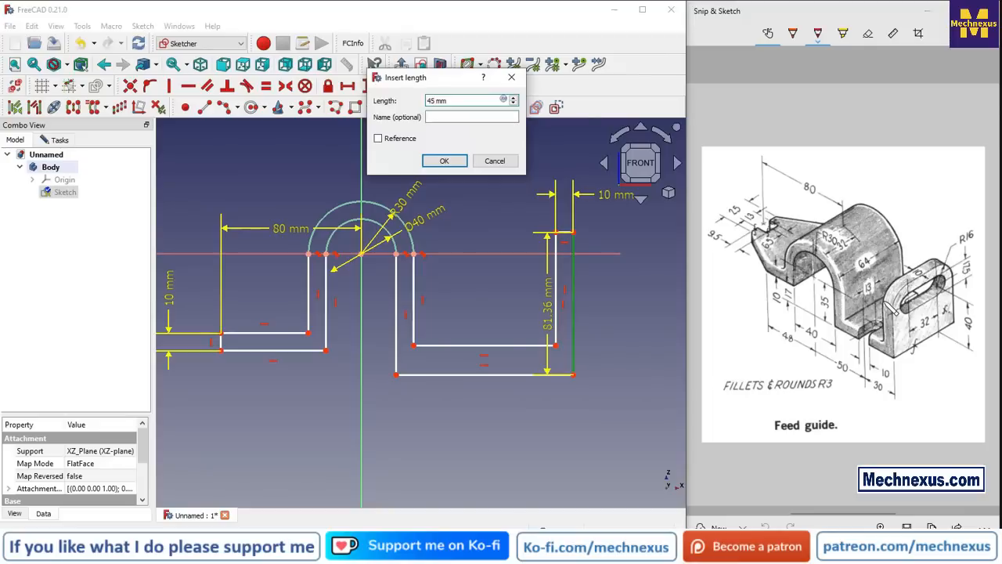
{"action": "key", "text": "Return"}
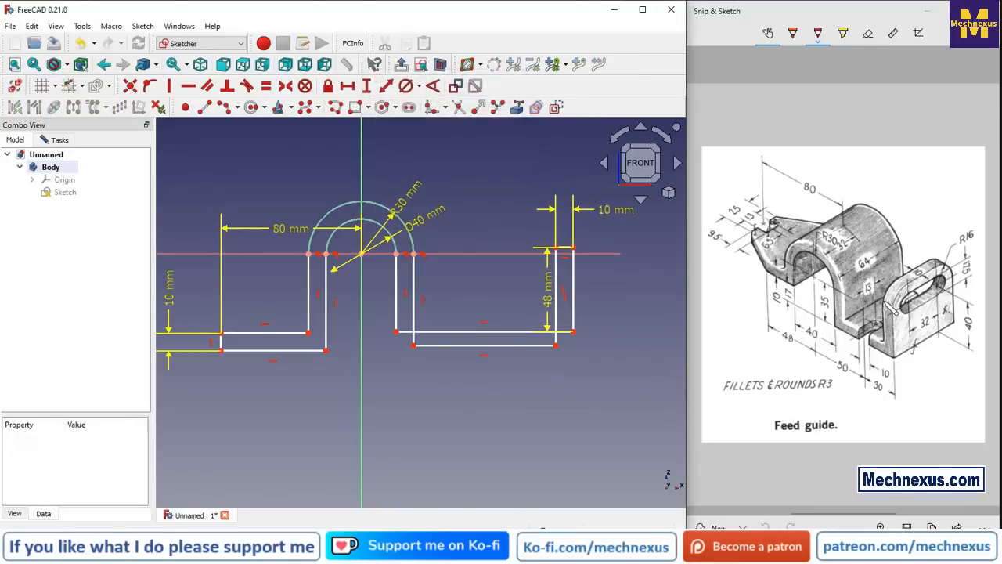
Raise the right flange's inner horizontal edge above its outer one and move the 48 mm dimension outside the profile.
{"action": "scroll", "coordinate": [513, 317], "scroll_direction": "up", "scroll_amount": 2}
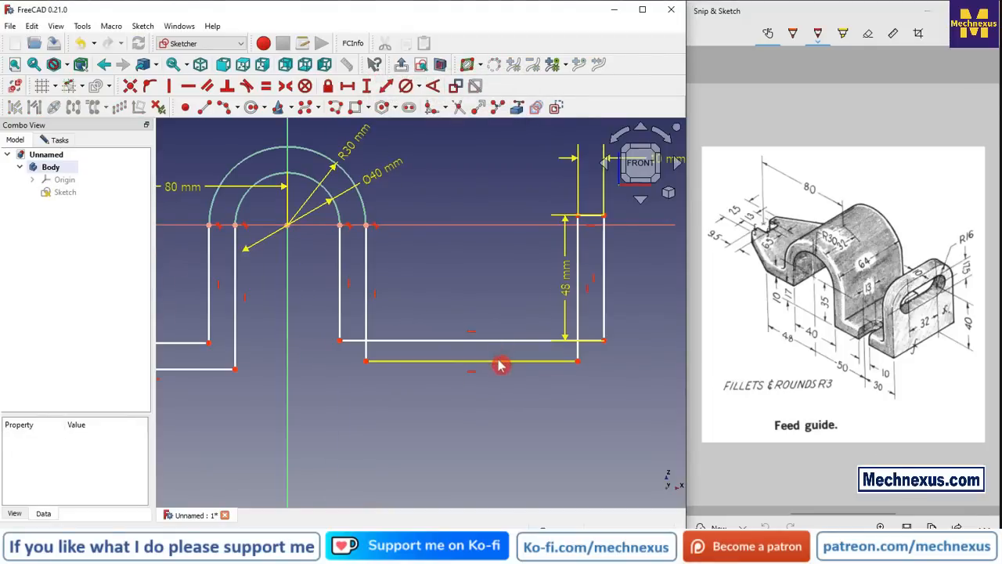
{"action": "left_click_drag", "start_coordinate": [502, 335], "coordinate": [502, 304]}
{"action": "left_click_drag", "start_coordinate": [570, 283], "coordinate": [645, 287]}
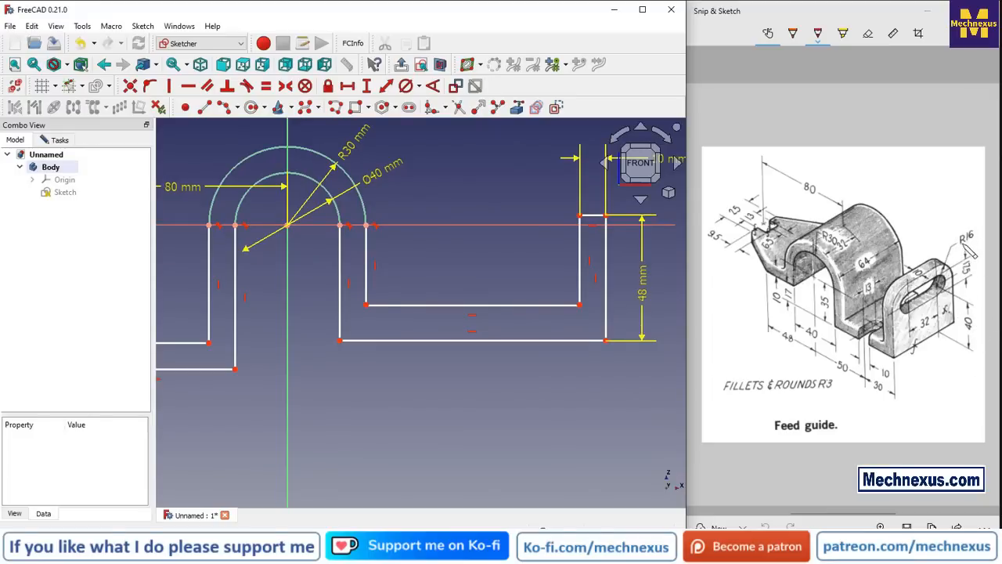
Move the left flange's upper edge up toward the horizontal axis, shortening the arch's left leg.
{"action": "scroll", "coordinate": [544, 305], "scroll_direction": "down", "scroll_amount": 2}
{"action": "scroll", "coordinate": [604, 414], "scroll_direction": "down", "scroll_amount": 3}
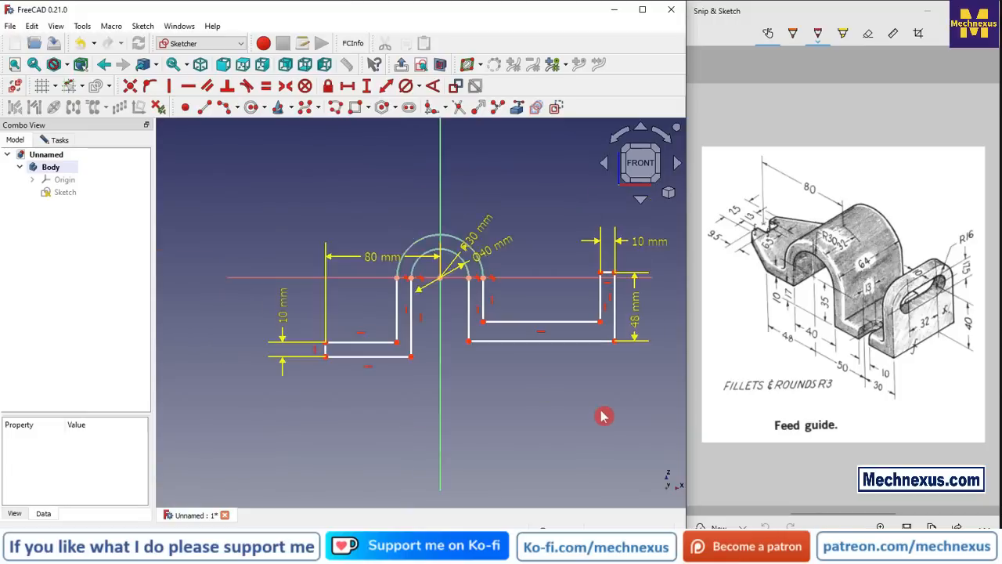
{"action": "scroll", "coordinate": [418, 397], "scroll_direction": "up", "scroll_amount": 4}
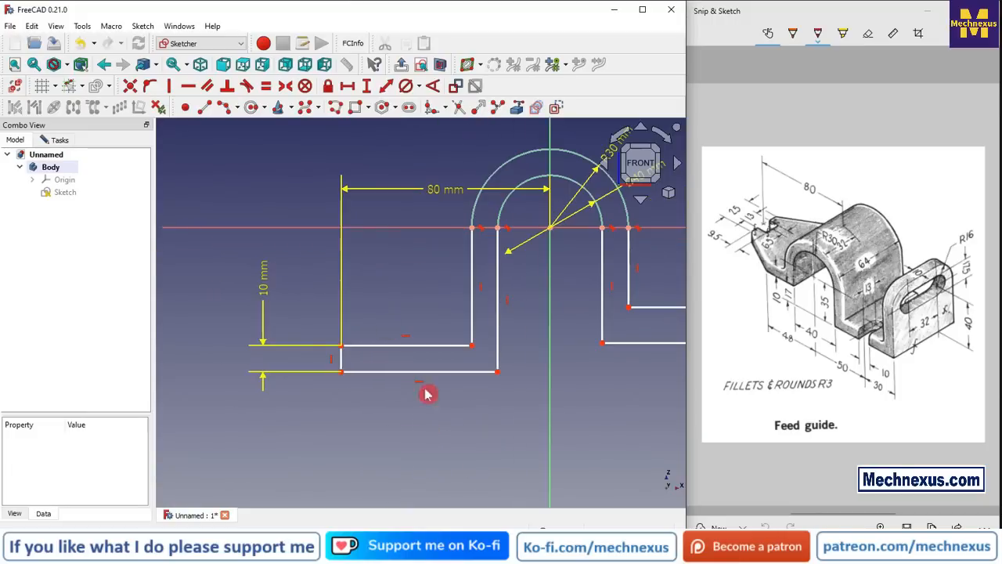
{"action": "left_click_drag", "start_coordinate": [405, 345], "coordinate": [406, 261]}
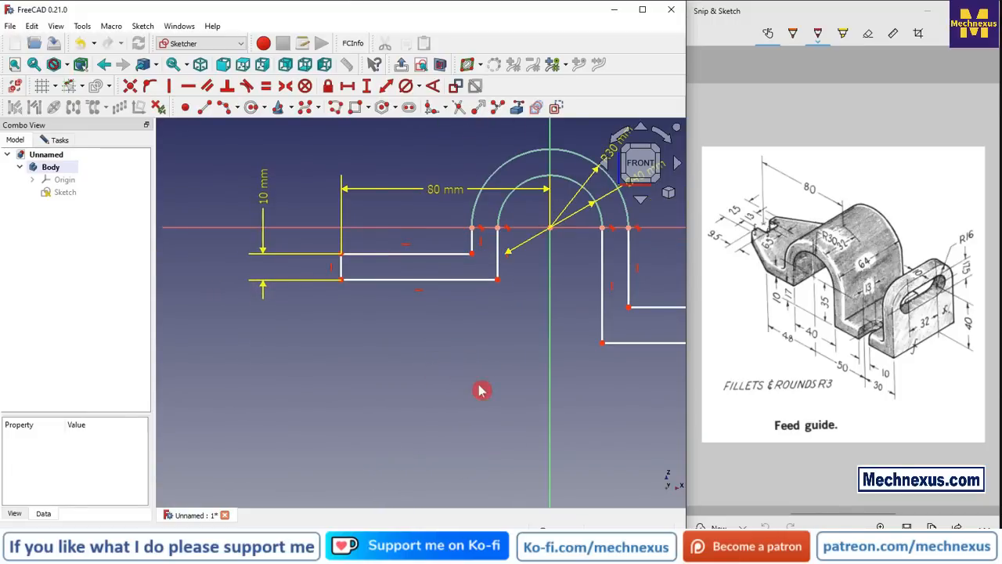
Constrain the vertical distance between the left flange's lower inner corner and the right flange's lower inner corner to 35 mm.
{"action": "scroll", "coordinate": [487, 262], "scroll_direction": "up", "scroll_amount": 2}
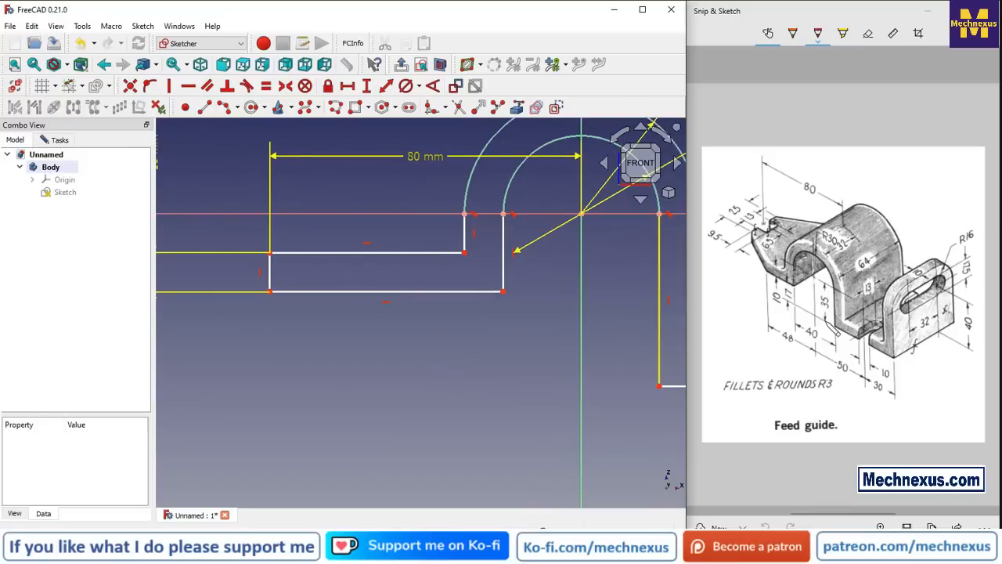
{"action": "scroll", "coordinate": [540, 318], "scroll_direction": "down", "scroll_amount": 2}
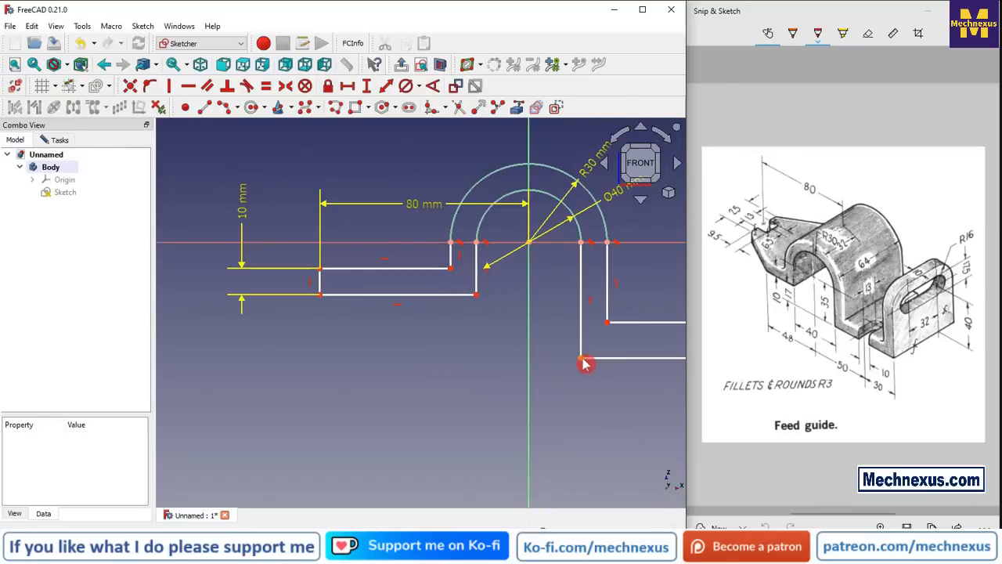
{"action": "left_click", "coordinate": [582, 359]}
{"action": "left_click", "coordinate": [477, 295]}
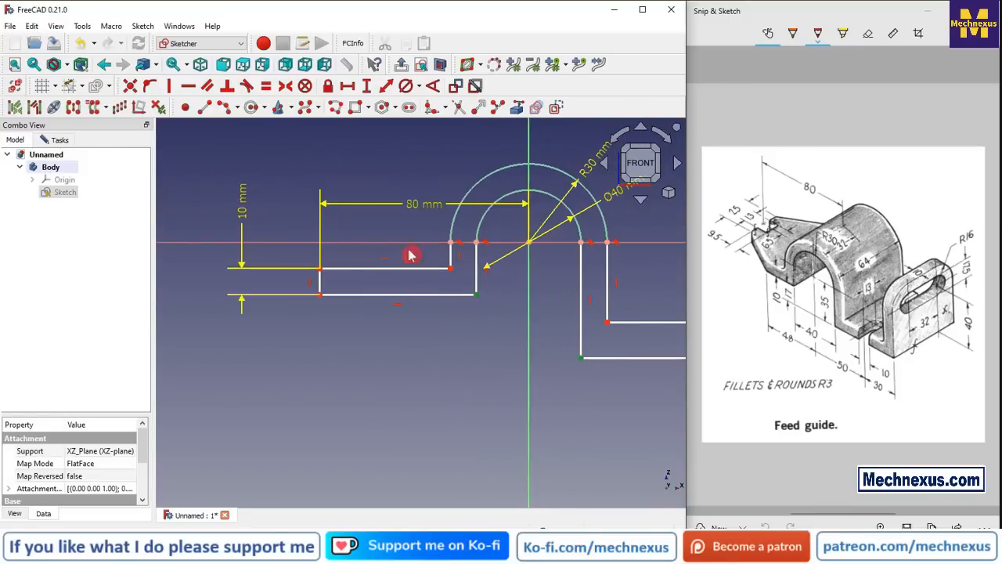
{"action": "left_click", "coordinate": [365, 85]}
{"action": "type", "text": "3"}
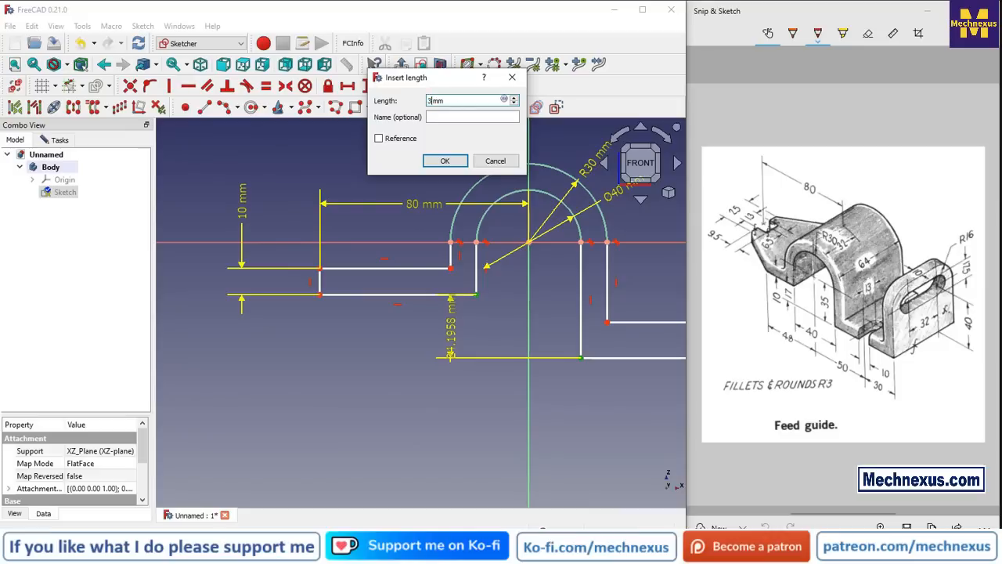
{"action": "type", "text": "5"}
{"action": "key", "text": "Return"}
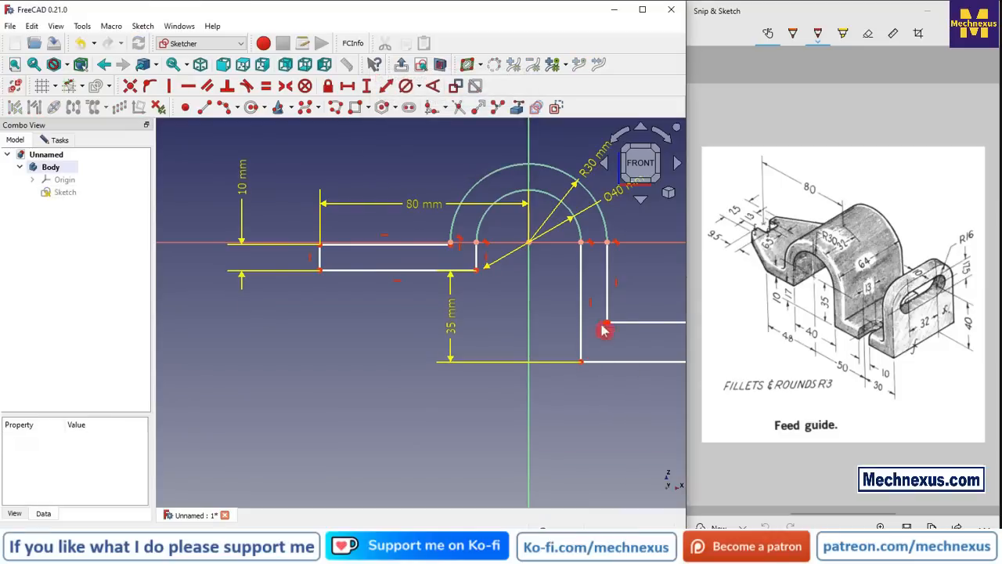
{"action": "scroll", "coordinate": [357, 368], "scroll_direction": "down", "scroll_amount": 2}
{"action": "scroll", "coordinate": [353, 301], "scroll_direction": "up", "scroll_amount": 2}
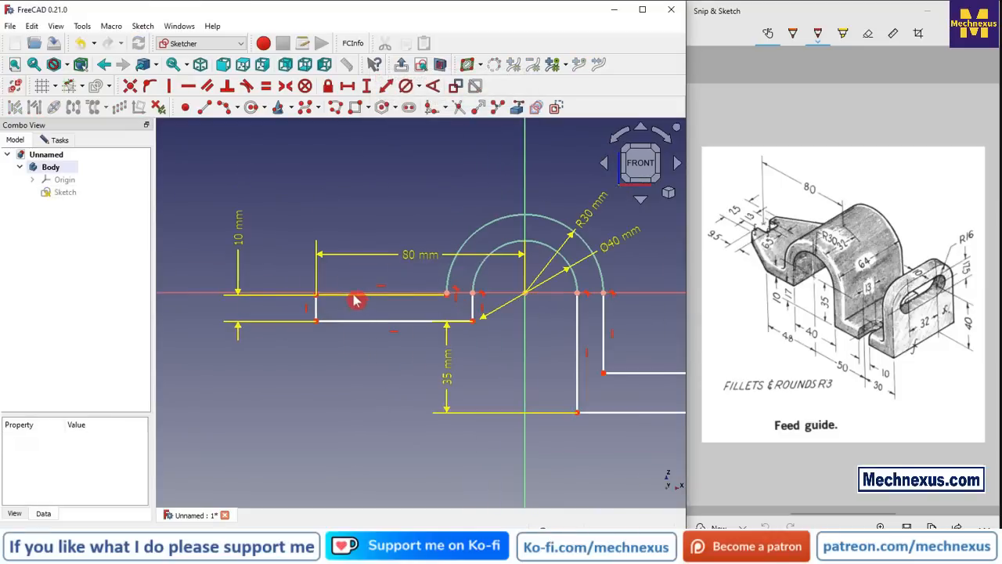
{"action": "scroll", "coordinate": [384, 355], "scroll_direction": "down", "scroll_amount": 2}
{"action": "scroll", "coordinate": [486, 410], "scroll_direction": "up", "scroll_amount": 2}
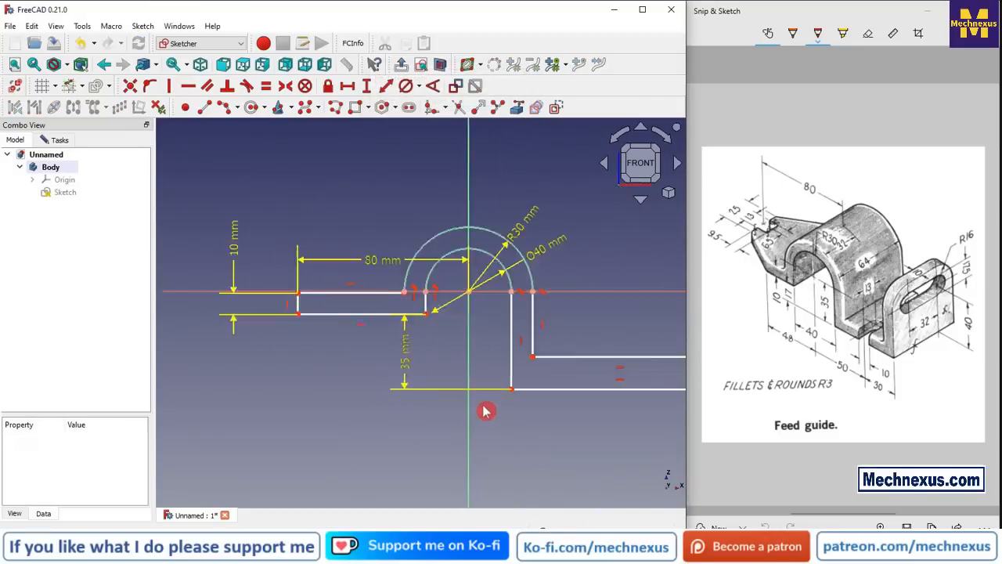
Shift the left flange slightly down from the horizontal axis and delete the 35 mm vertical dimension between the two flanges' lower inner corners.
{"action": "scroll", "coordinate": [479, 299], "scroll_direction": "up", "scroll_amount": 2}
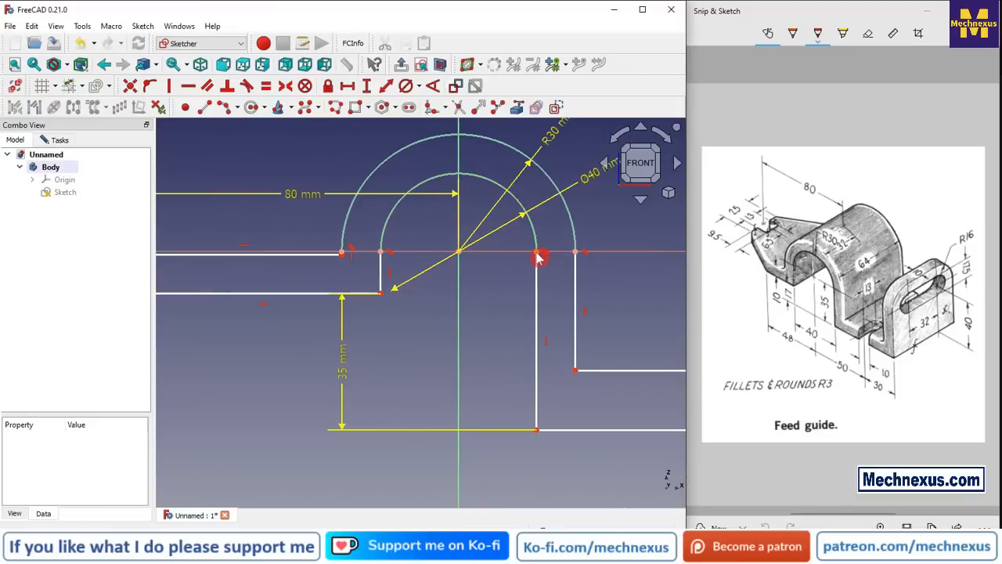
{"action": "mouse_move", "coordinate": [383, 281]}
{"action": "left_mouse_down"}
{"action": "mouse_move", "coordinate": [363, 319]}
{"action": "mouse_move", "coordinate": [368, 273]}
{"action": "mouse_move", "coordinate": [371, 298]}
{"action": "mouse_move", "coordinate": [383, 290]}
{"action": "left_mouse_up"}
{"action": "scroll", "coordinate": [470, 337], "scroll_direction": "down", "scroll_amount": 3}
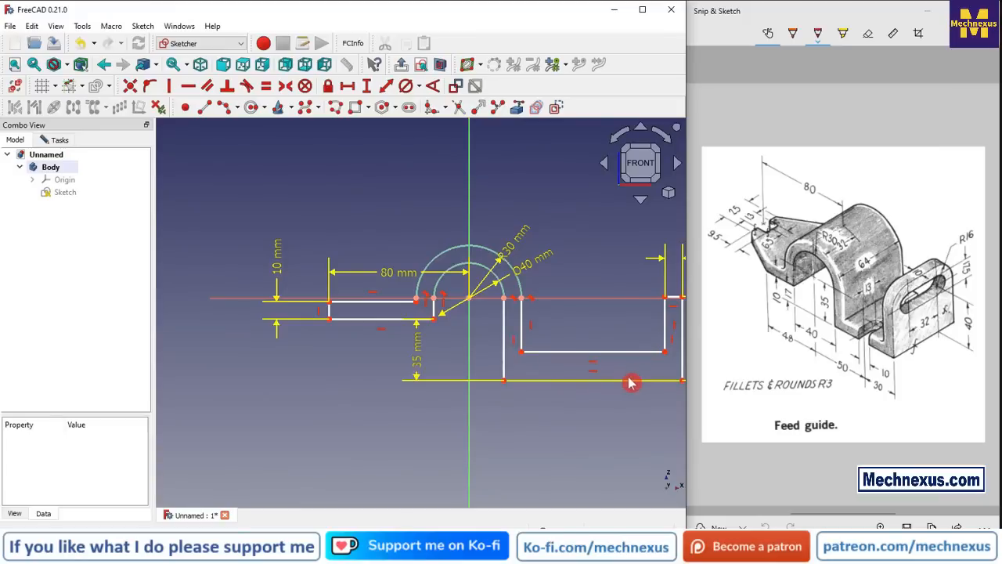
{"action": "scroll", "coordinate": [445, 331], "scroll_direction": "up", "scroll_amount": 2}
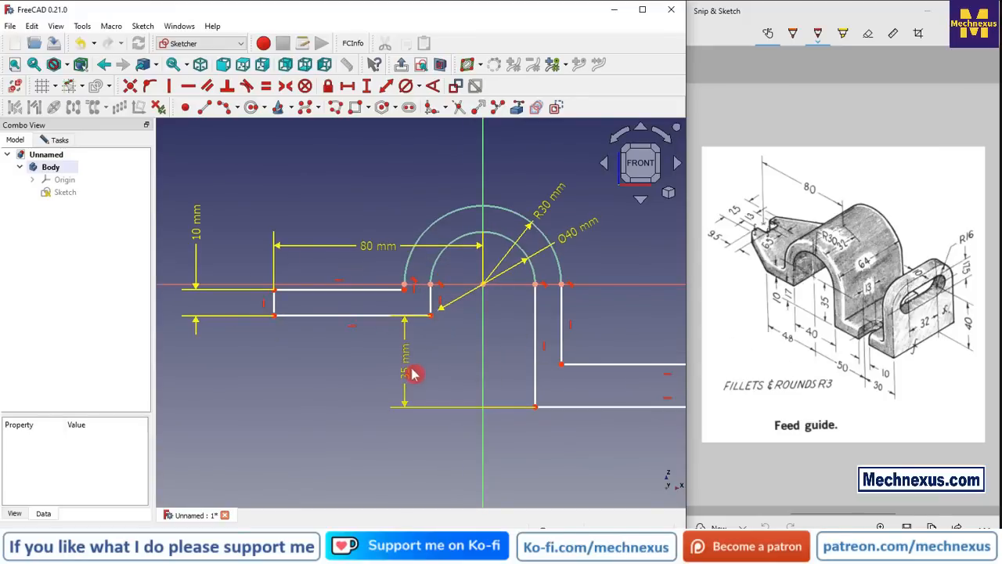
{"action": "left_click", "coordinate": [411, 374]}
{"action": "key", "text": "Delete"}
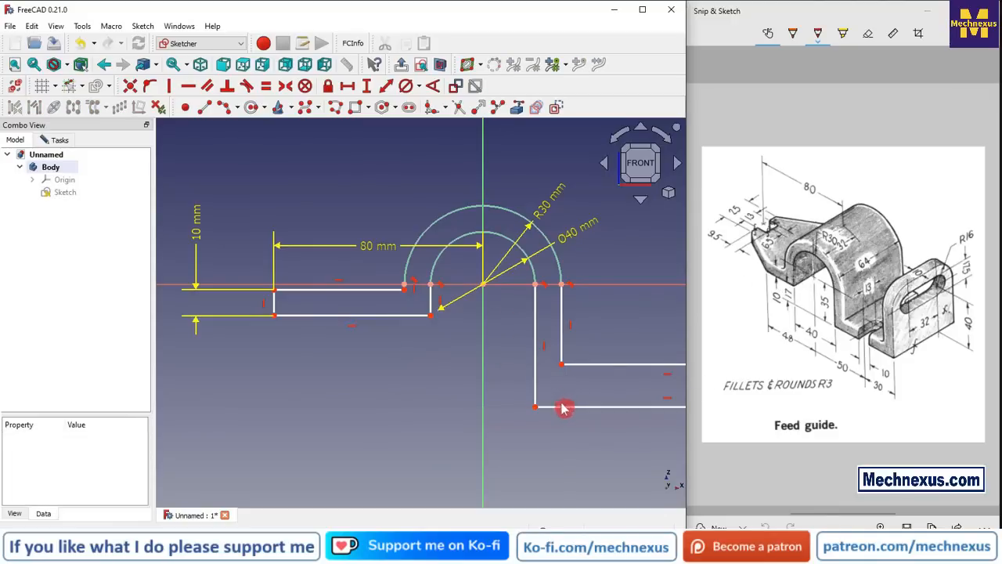
Constrain the vertical distance from the arch centre to the right flange's lower inner corner to 35 mm.
{"action": "left_click", "coordinate": [535, 408]}
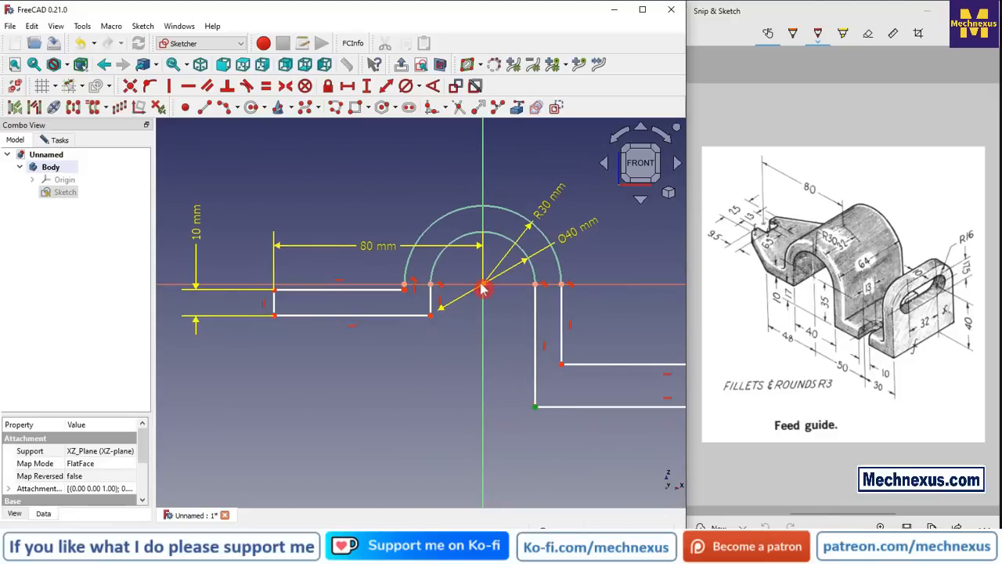
{"action": "left_click", "coordinate": [366, 85]}
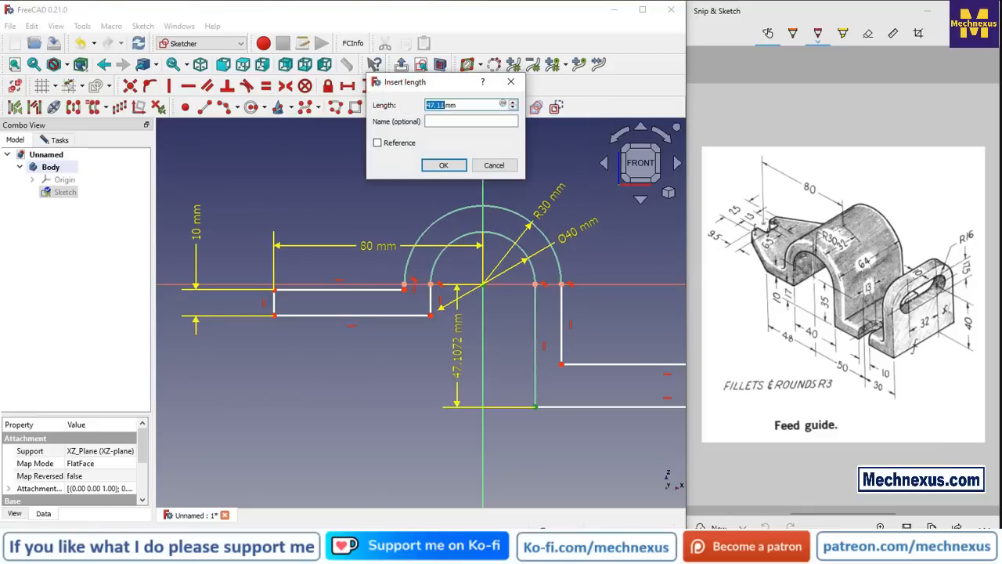
{"action": "type", "text": "35"}
{"action": "key", "text": "Return"}
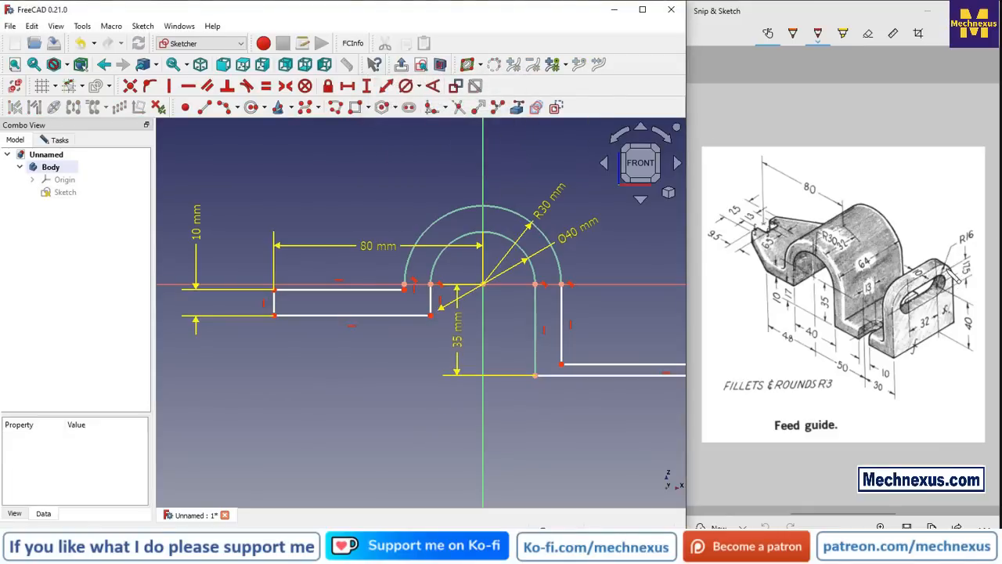
Constrain the vertical distance between the left flange's lower inner corner and the right flange's lower inner corner to 17 mm.
{"action": "scroll", "coordinate": [918, 293], "scroll_direction": "down", "scroll_amount": 1}
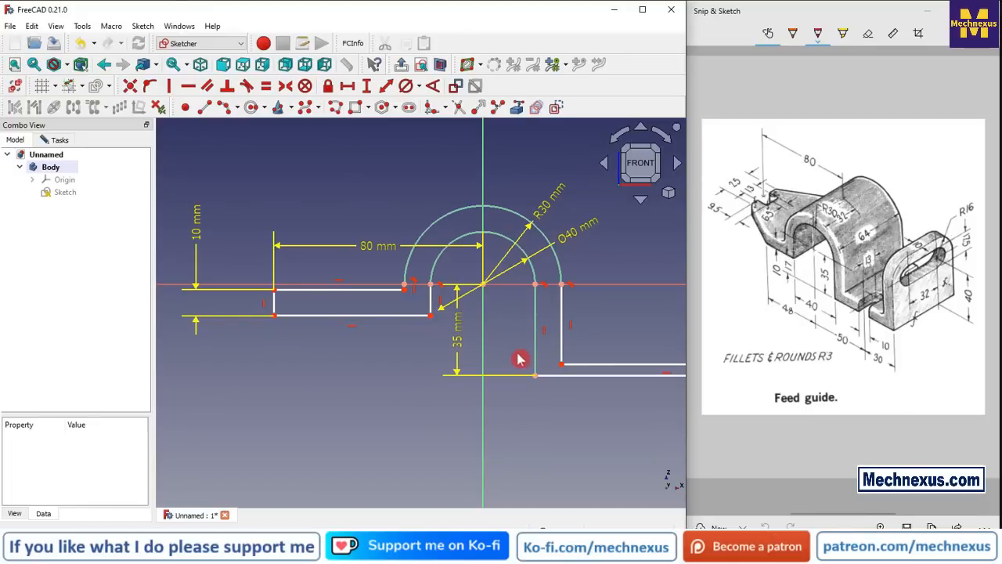
{"action": "left_click", "coordinate": [535, 375]}
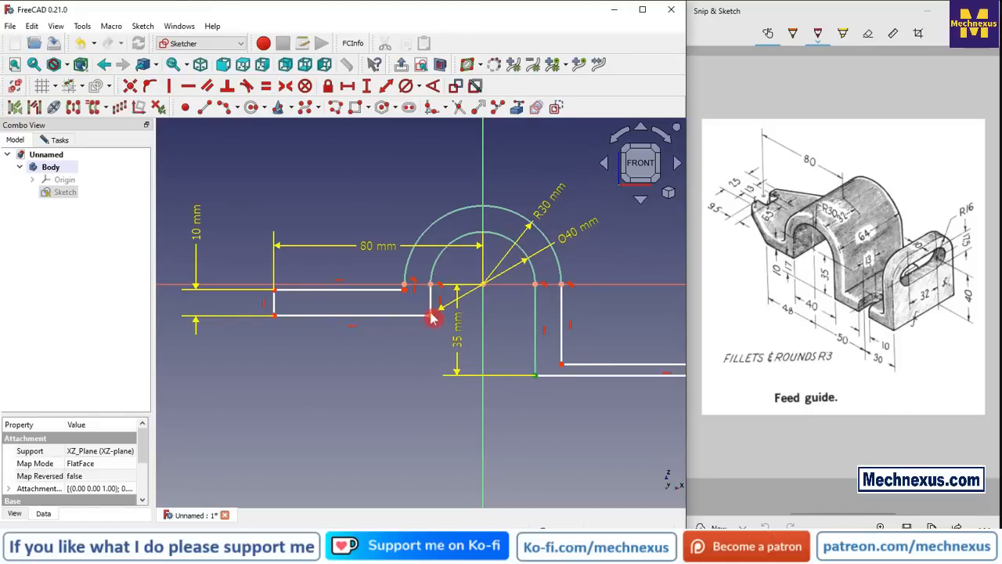
{"action": "left_click", "coordinate": [374, 87]}
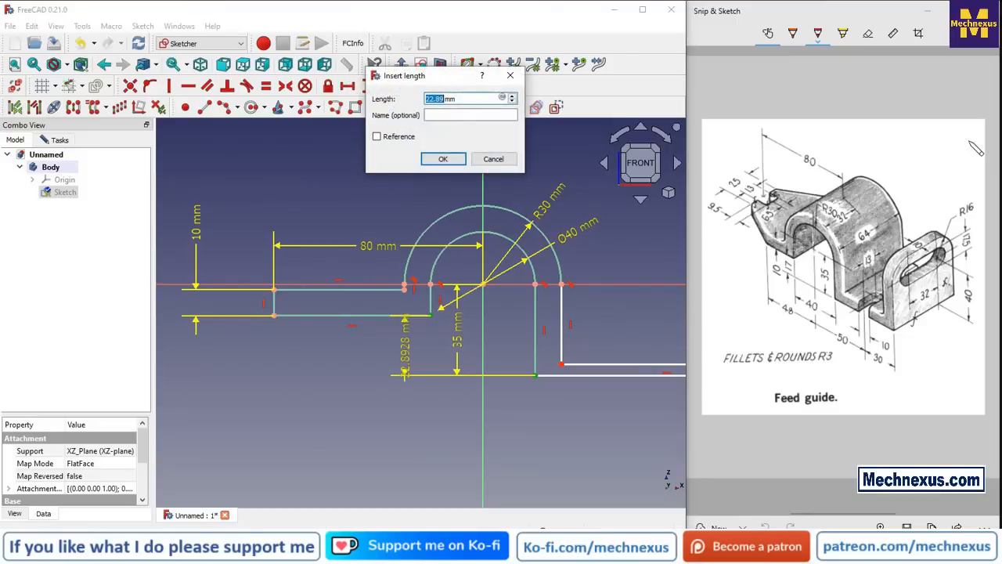
{"action": "type", "text": "17"}
{"action": "key", "text": "Return"}
{"action": "scroll", "coordinate": [476, 347], "scroll_direction": "down", "scroll_amount": 5}
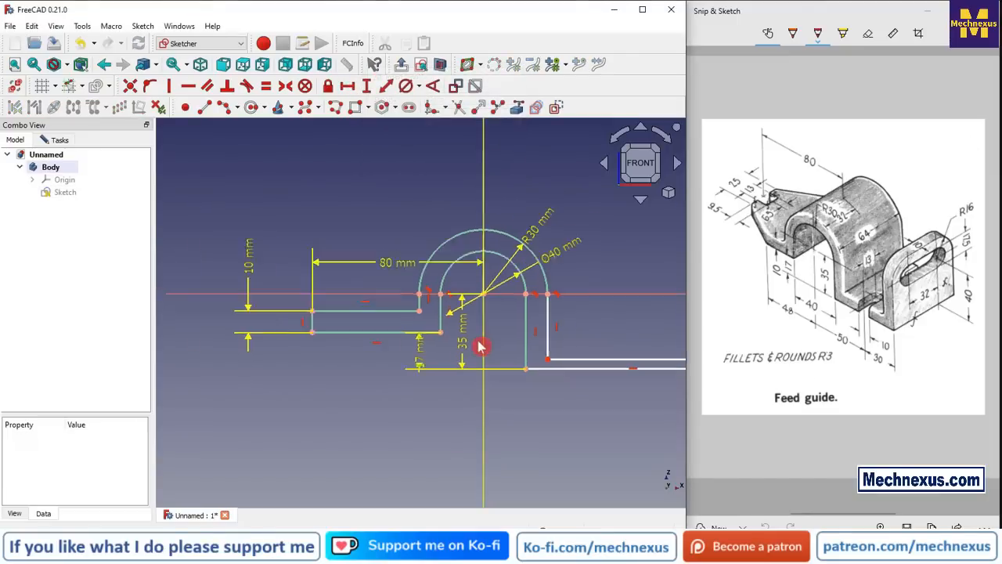
Constrain the right flange's thickness between its inner and outer corners to 10 mm and place the dimension below the profile.
{"action": "scroll", "coordinate": [547, 334], "scroll_direction": "up", "scroll_amount": 4}
{"action": "scroll", "coordinate": [481, 334], "scroll_direction": "down", "scroll_amount": 2}
{"action": "scroll", "coordinate": [538, 357], "scroll_direction": "up", "scroll_amount": 3}
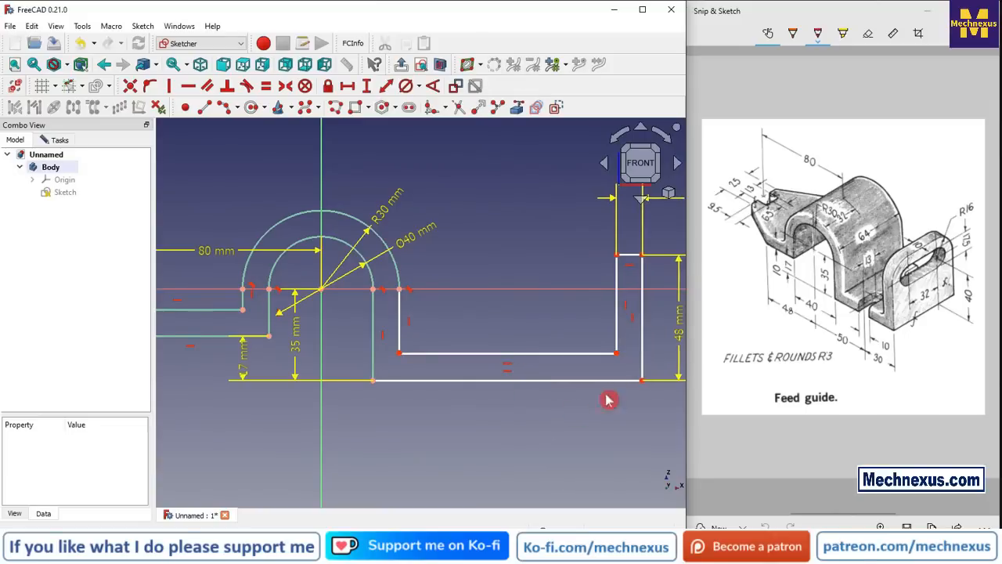
{"action": "scroll", "coordinate": [629, 364], "scroll_direction": "up", "scroll_amount": 1}
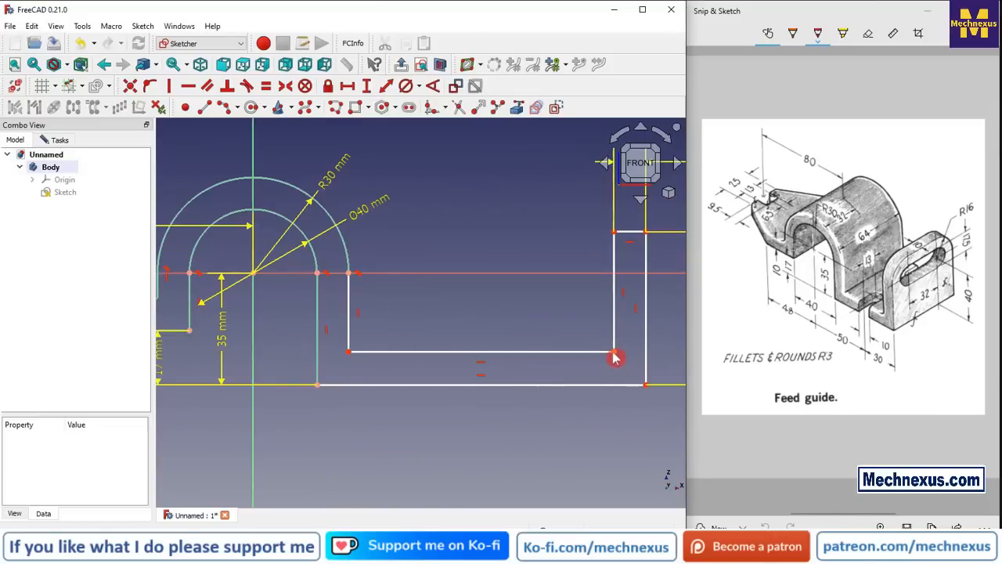
{"action": "left_click", "coordinate": [615, 352]}
{"action": "left_click", "coordinate": [646, 385]}
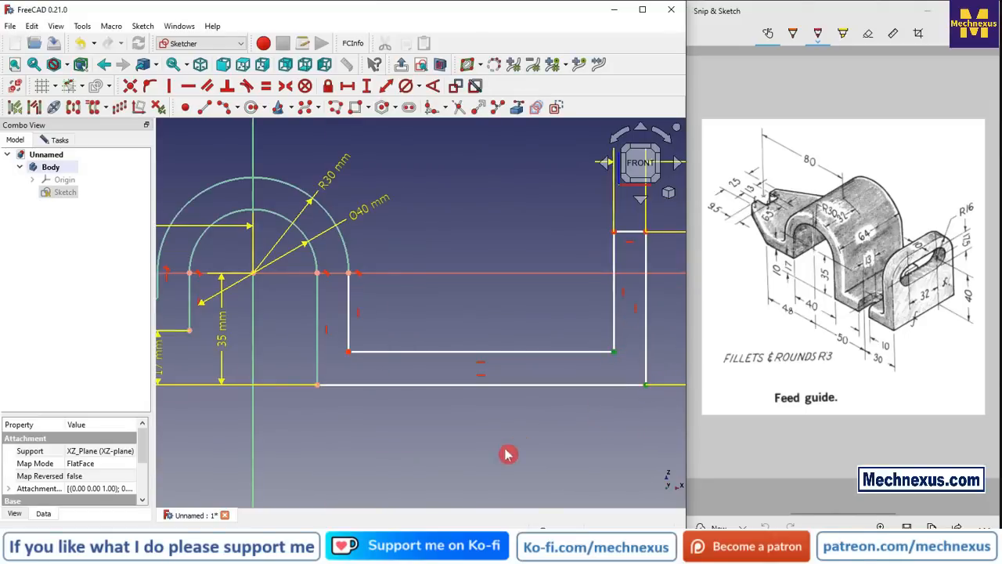
{"action": "left_click", "coordinate": [367, 85]}
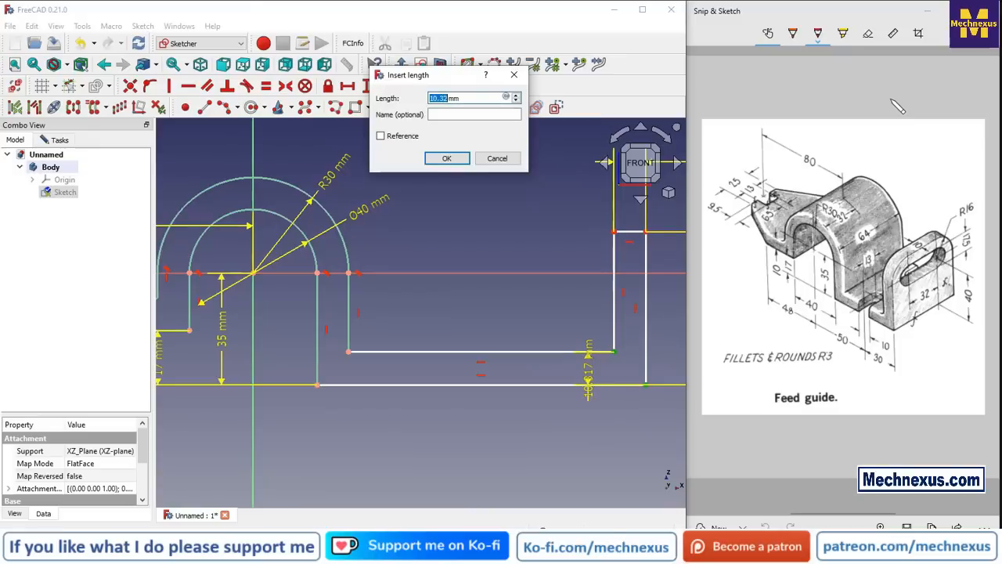
{"action": "type", "text": "10"}
{"action": "key", "text": "Return"}
{"action": "scroll", "coordinate": [424, 220], "scroll_direction": "down", "scroll_amount": 2}
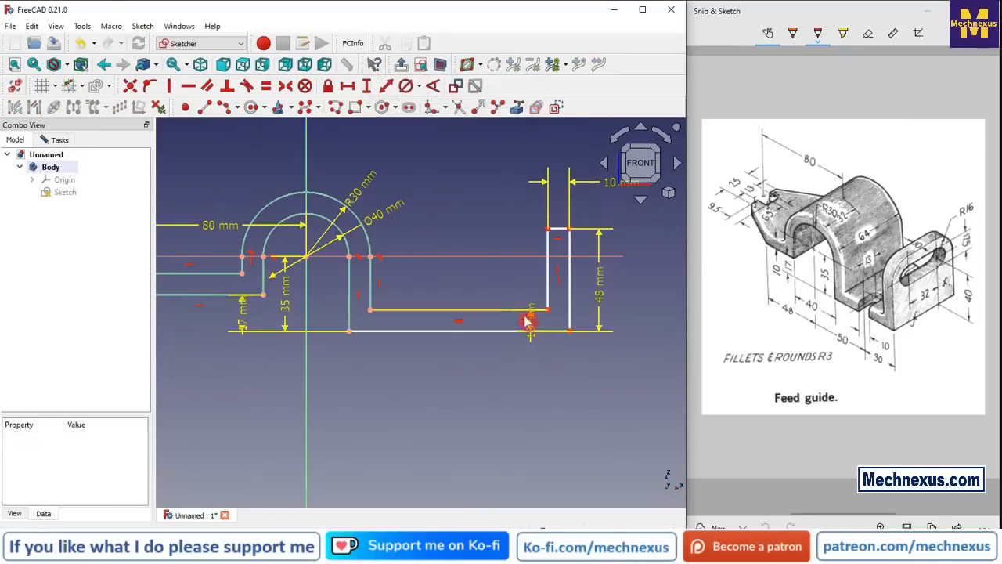
{"action": "left_click_drag", "start_coordinate": [531, 328], "coordinate": [513, 374]}
Constrain the horizontal distance from the arch centre to the right upright's lower outer corner to 80 mm.
{"action": "scroll", "coordinate": [542, 358], "scroll_direction": "down", "scroll_amount": 2}
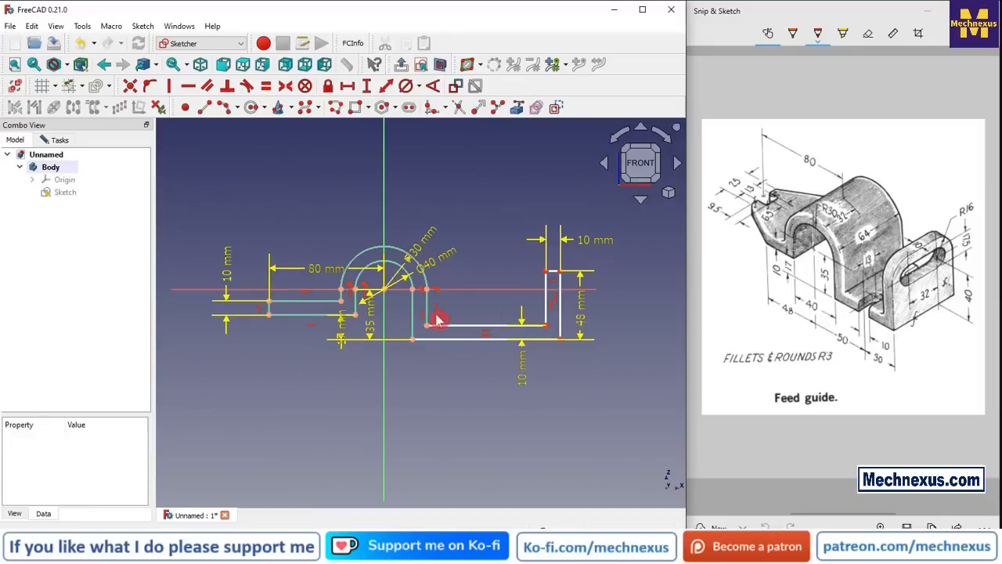
{"action": "left_click", "coordinate": [386, 294]}
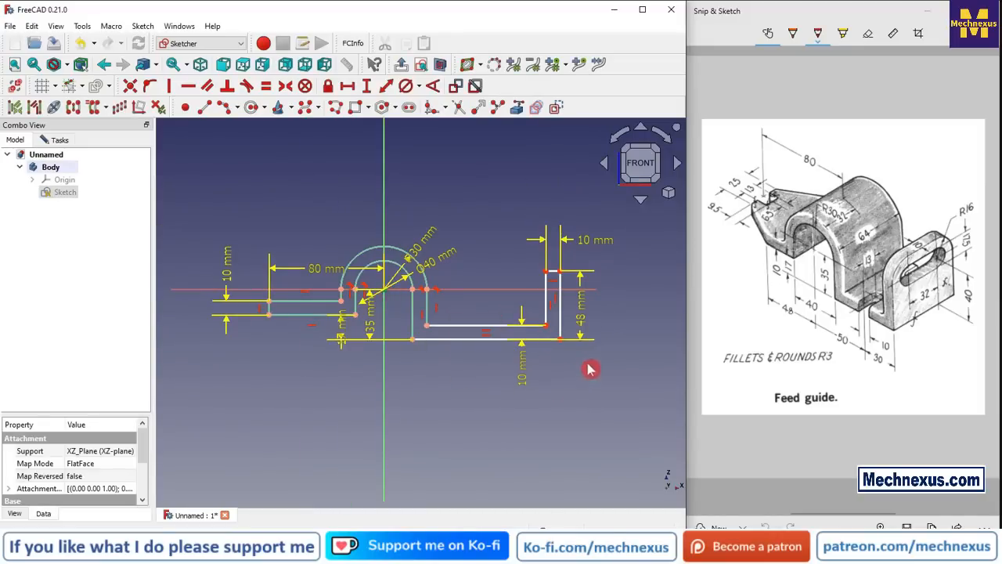
{"action": "left_click", "coordinate": [560, 338]}
{"action": "left_click", "coordinate": [346, 85]}
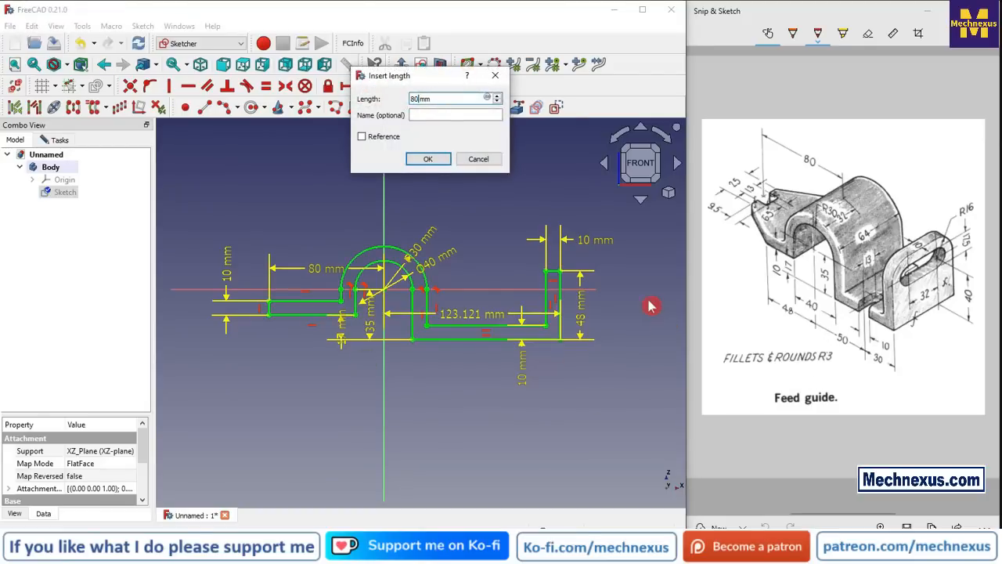
{"action": "type", "text": "80"}
{"action": "key", "text": "Return"}
Move the right 80 mm dimension below the profile and the left 80 mm dimension higher above the left flange.
{"action": "scroll", "coordinate": [368, 411], "scroll_direction": "up", "scroll_amount": 2}
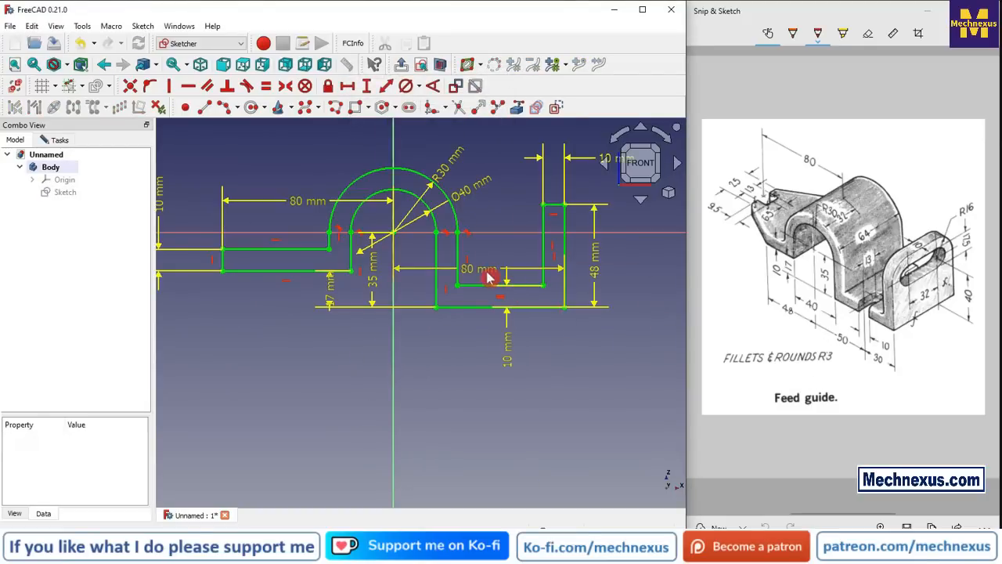
{"action": "mouse_move", "coordinate": [486, 274]}
{"action": "left_mouse_down"}
{"action": "mouse_move", "coordinate": [495, 385]}
{"action": "mouse_move", "coordinate": [470, 405]}
{"action": "left_mouse_up"}
{"action": "scroll", "coordinate": [447, 380], "scroll_direction": "down", "scroll_amount": 2}
{"action": "scroll", "coordinate": [376, 353], "scroll_direction": "up", "scroll_amount": 1}
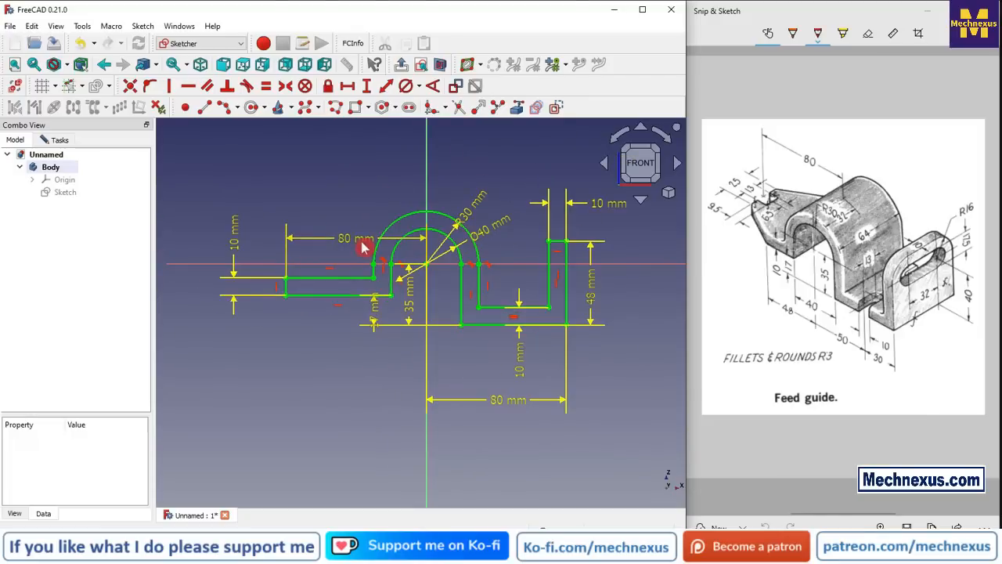
{"action": "left_click_drag", "start_coordinate": [362, 246], "coordinate": [371, 196]}
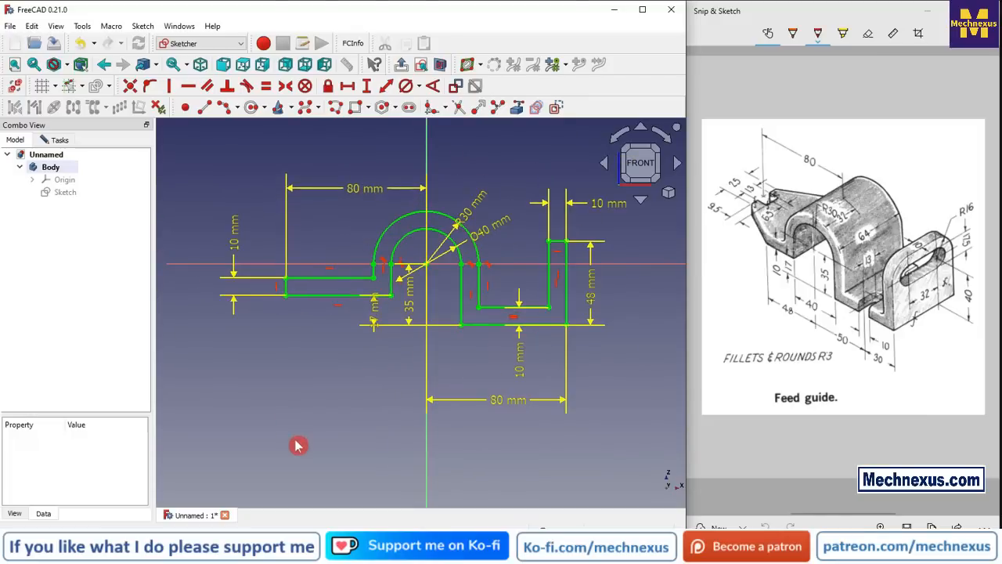
Close the sketch and pad the profile 64 mm, symmetric to the sketch plane.
{"action": "left_click", "coordinate": [59, 139]}
{"action": "left_click", "coordinate": [71, 164]}
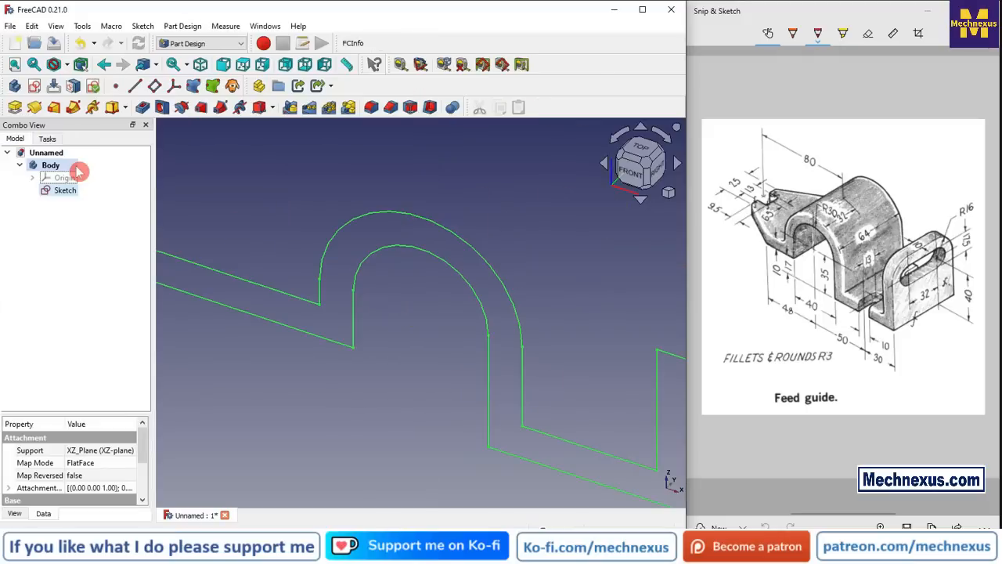
{"action": "scroll", "coordinate": [573, 257], "scroll_direction": "down", "scroll_amount": 2}
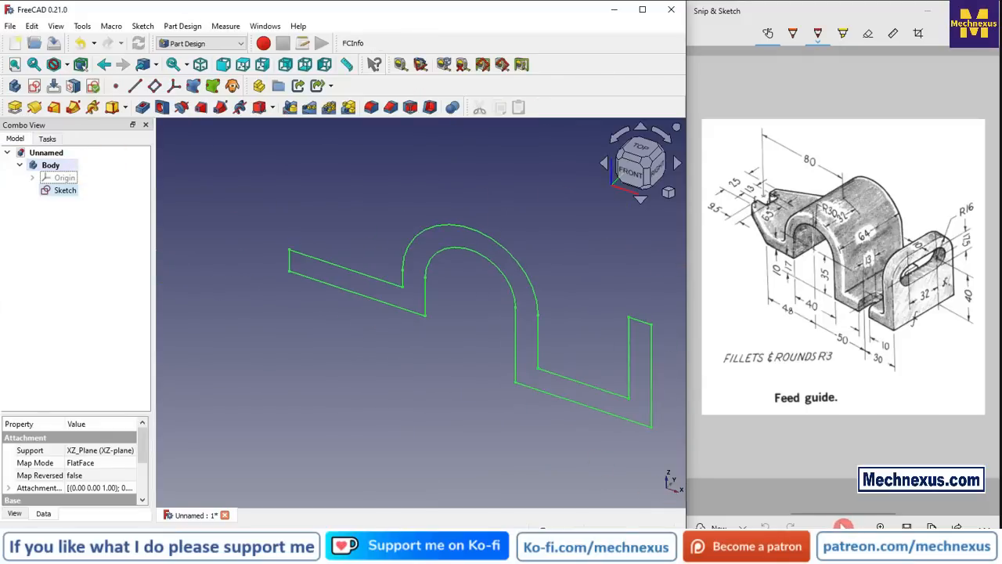
{"action": "left_click", "coordinate": [17, 112]}
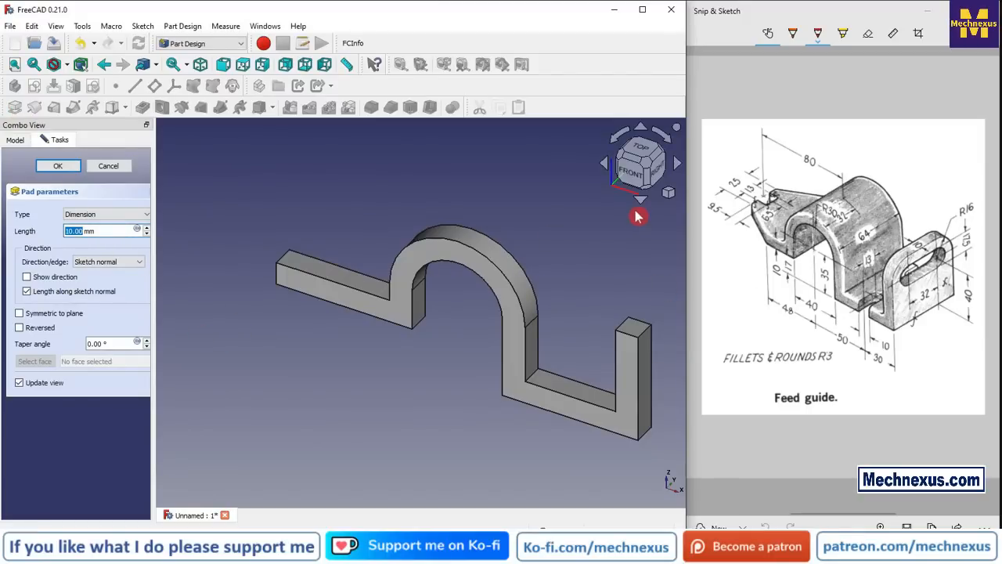
{"action": "left_click", "coordinate": [375, 205]}
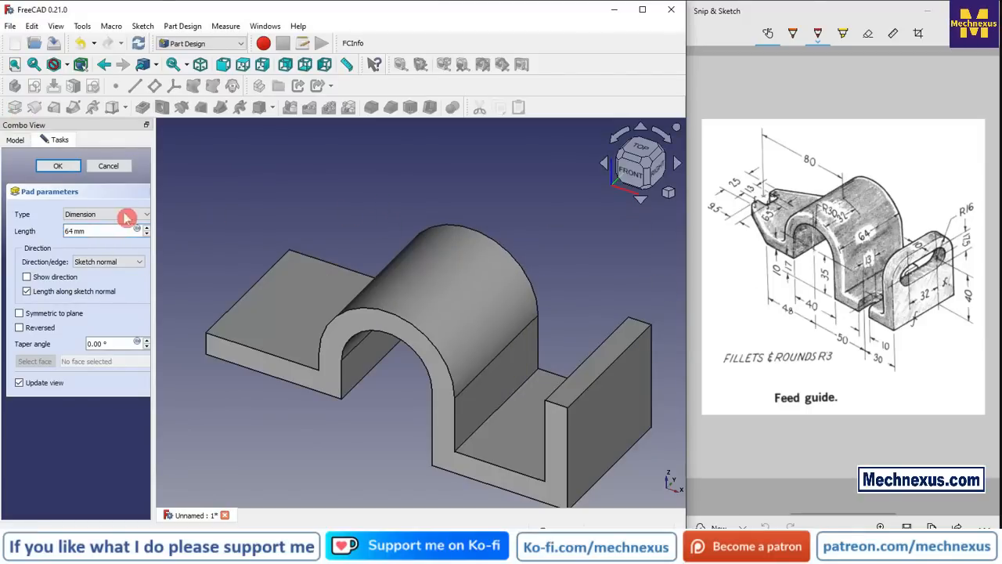
{"action": "left_click", "coordinate": [19, 314]}
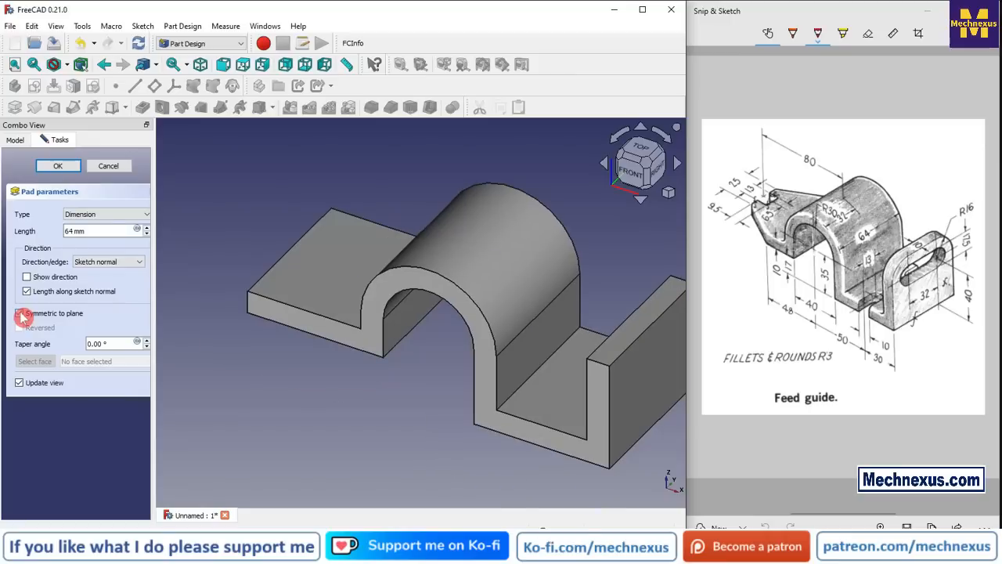
{"action": "left_click", "coordinate": [669, 193]}
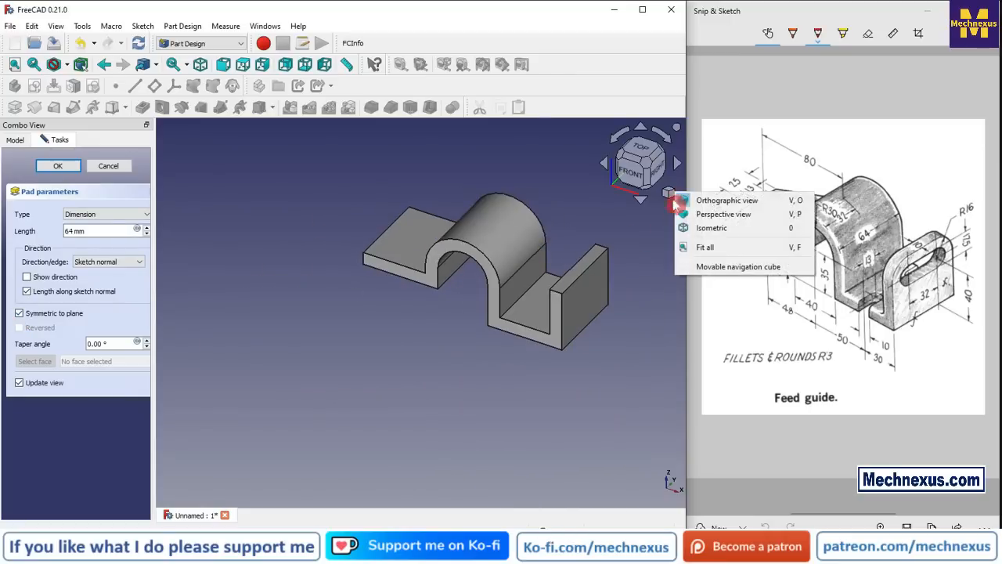
{"action": "left_click", "coordinate": [703, 227]}
{"action": "left_click", "coordinate": [59, 166]}
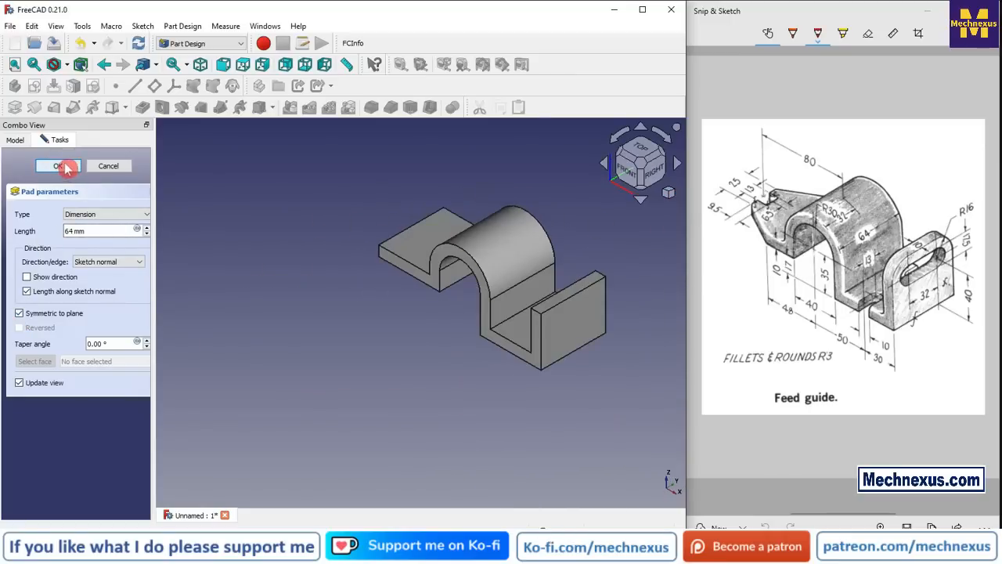